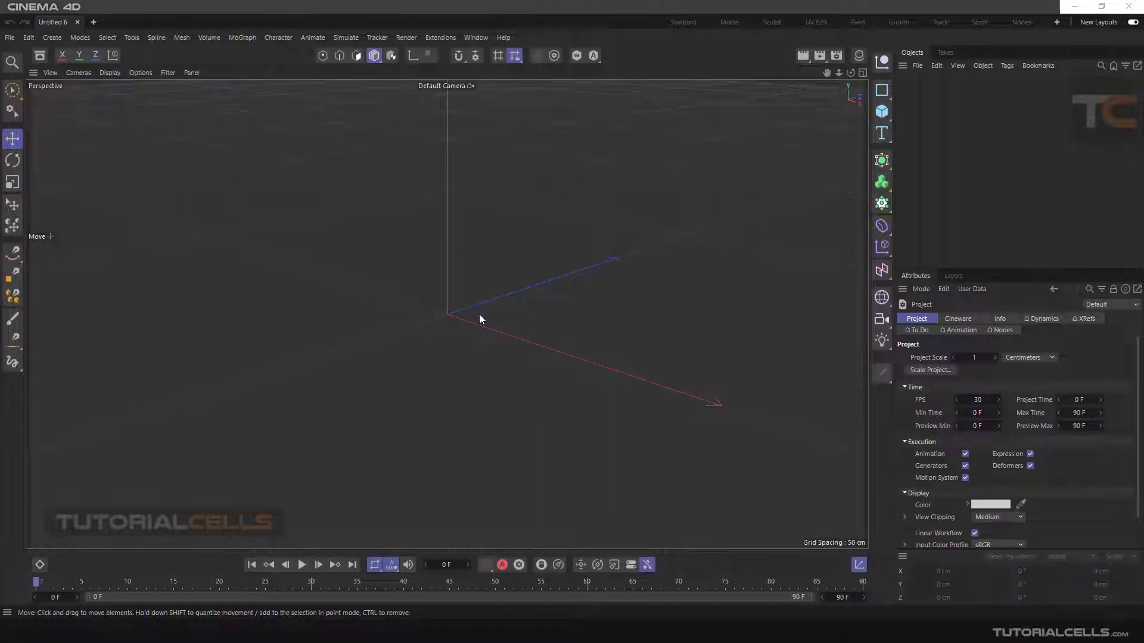
- Hide the coordinate manager and add a Plane primitive raised slightly above the world origin
{"action": "left_click", "coordinate": [859, 567]}
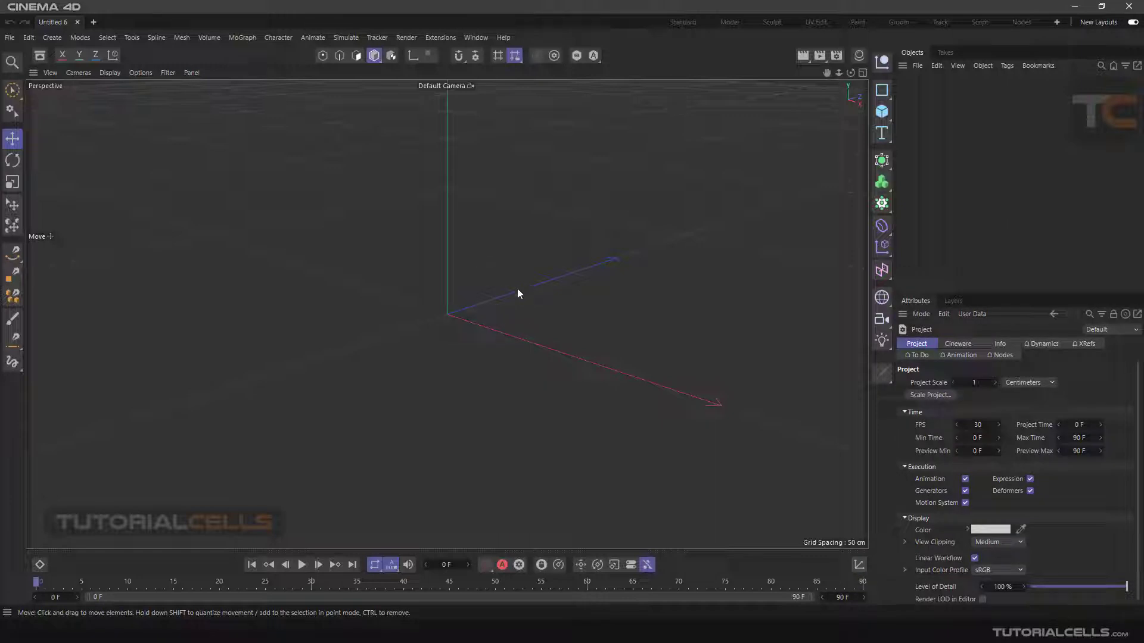
{"action": "left_click", "coordinate": [881, 112]}
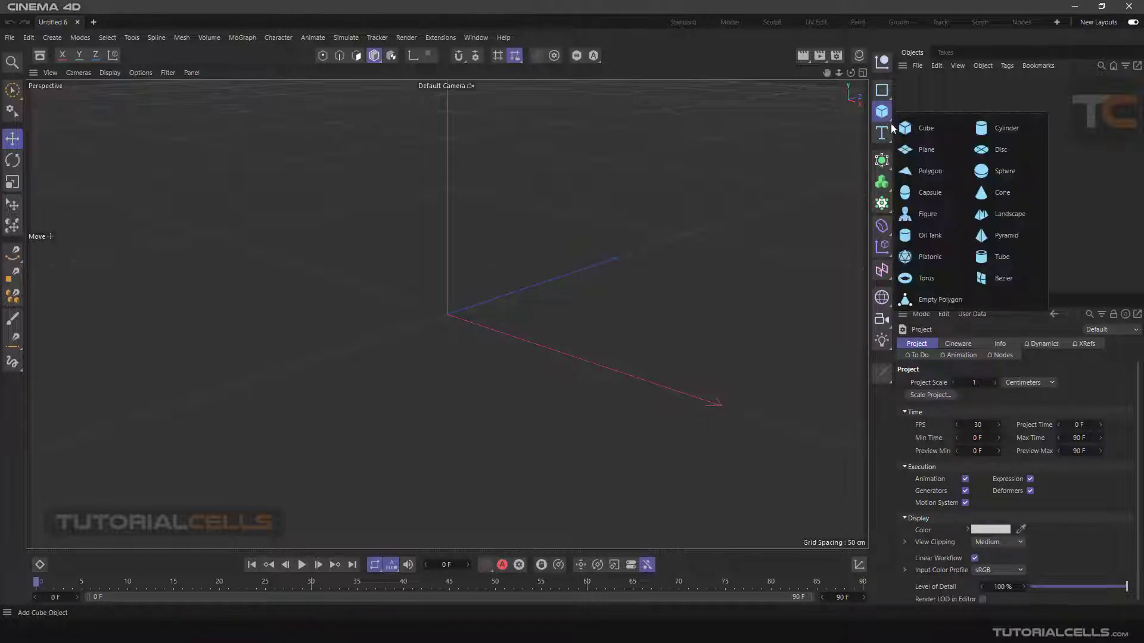
{"action": "left_click", "coordinate": [918, 149]}
{"action": "left_click_drag", "start_coordinate": [446, 234], "coordinate": [447, 202]}
- Set the viewport display to Gouraud Shading (Lines) so the plane's mesh lines are drawn
{"action": "left_click", "coordinate": [104, 73]}
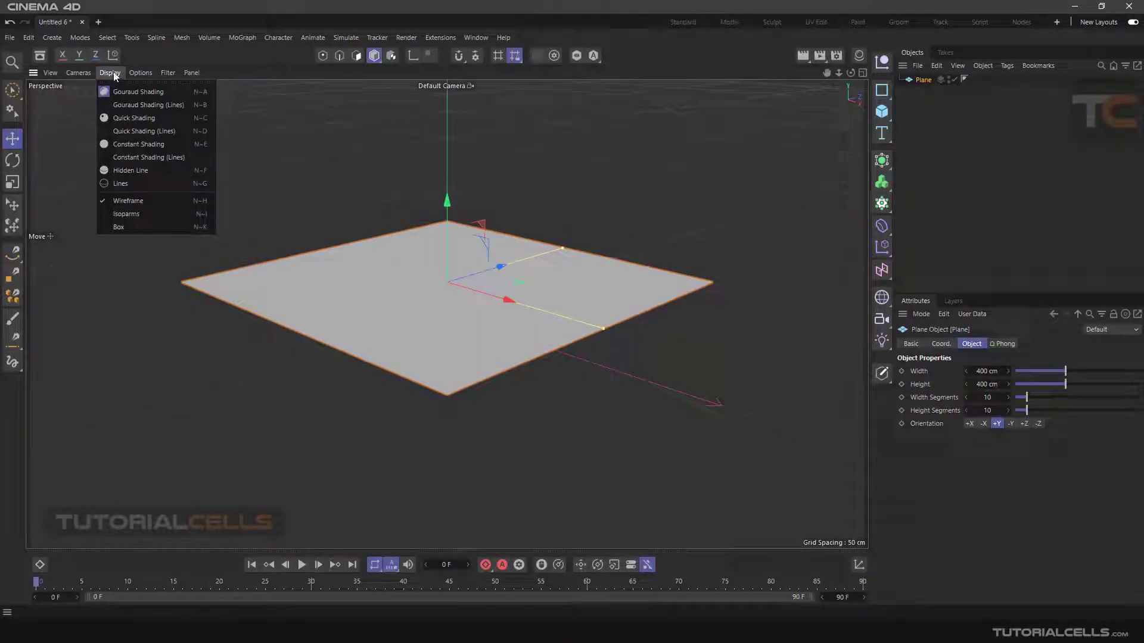
{"action": "left_click", "coordinate": [129, 104]}
{"action": "mouse_move", "coordinate": [363, 246]}
{"action": "left_mouse_down", "text": "alt"}
{"action": "mouse_move", "coordinate": [363, 277]}
{"action": "mouse_move", "coordinate": [388, 304]}
{"action": "mouse_move", "coordinate": [452, 321]}
{"action": "mouse_move", "coordinate": [467, 225]}
{"action": "mouse_move", "coordinate": [473, 305]}
{"action": "left_mouse_up", "text": "alt"}
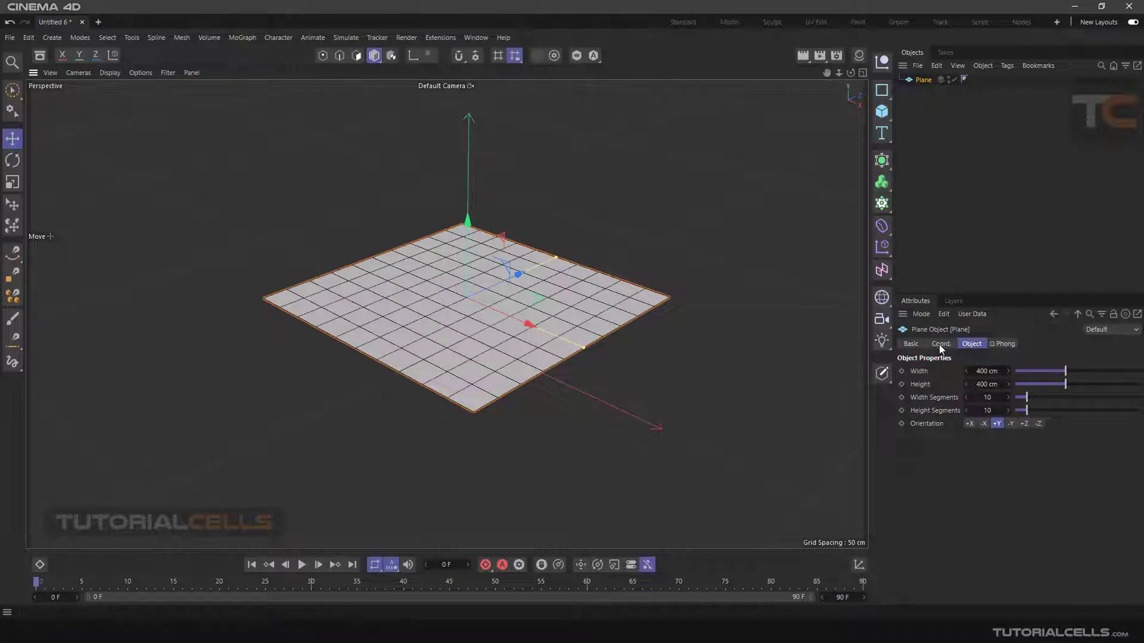
- Set the plane's width segments and height segments to 40 each
{"action": "double_click", "coordinate": [986, 398]}
{"action": "type", "text": "40"}
{"action": "double_click", "coordinate": [988, 410]}
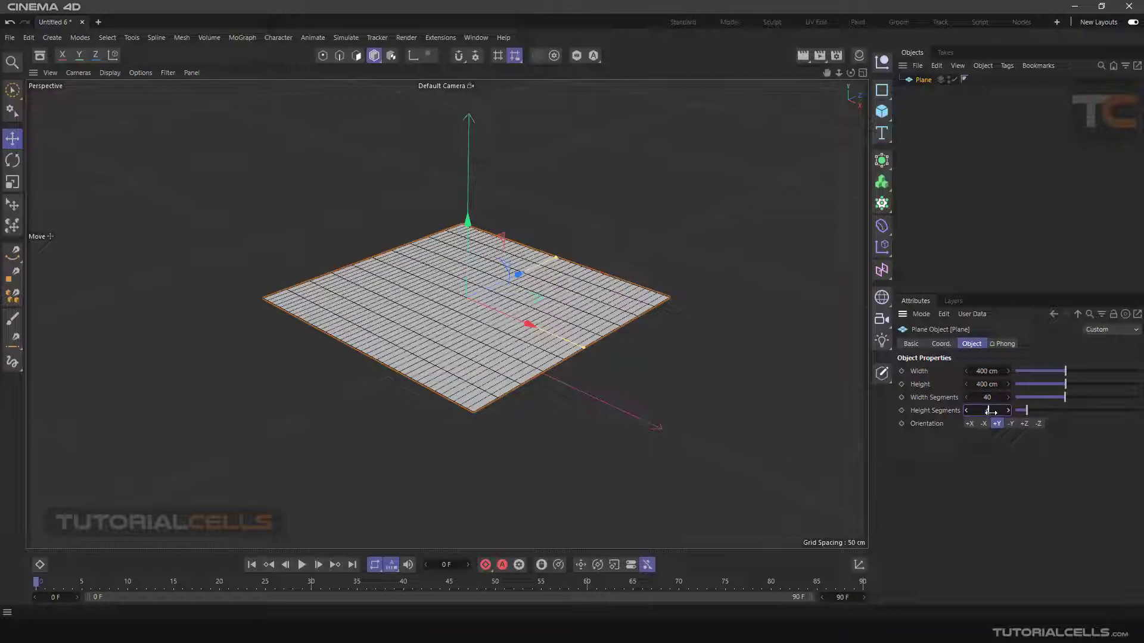
{"action": "type", "text": "40"}
{"action": "key", "text": "Return"}
{"action": "scroll", "coordinate": [484, 274], "scroll_direction": "up", "scroll_amount": 3}
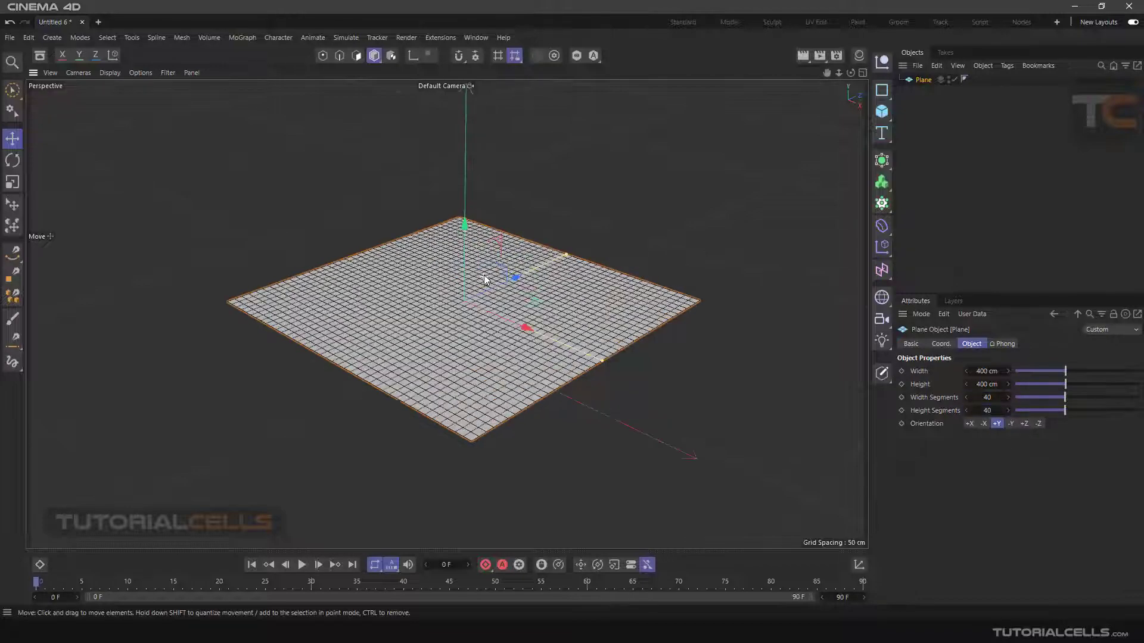
{"action": "mouse_move", "coordinate": [459, 308]}
{"action": "left_mouse_down", "text": "alt"}
{"action": "mouse_move", "coordinate": [422, 318]}
{"action": "mouse_move", "coordinate": [471, 318]}
{"action": "left_mouse_up", "text": "alt"}
{"action": "scroll", "coordinate": [471, 317], "scroll_direction": "down", "scroll_amount": 2}
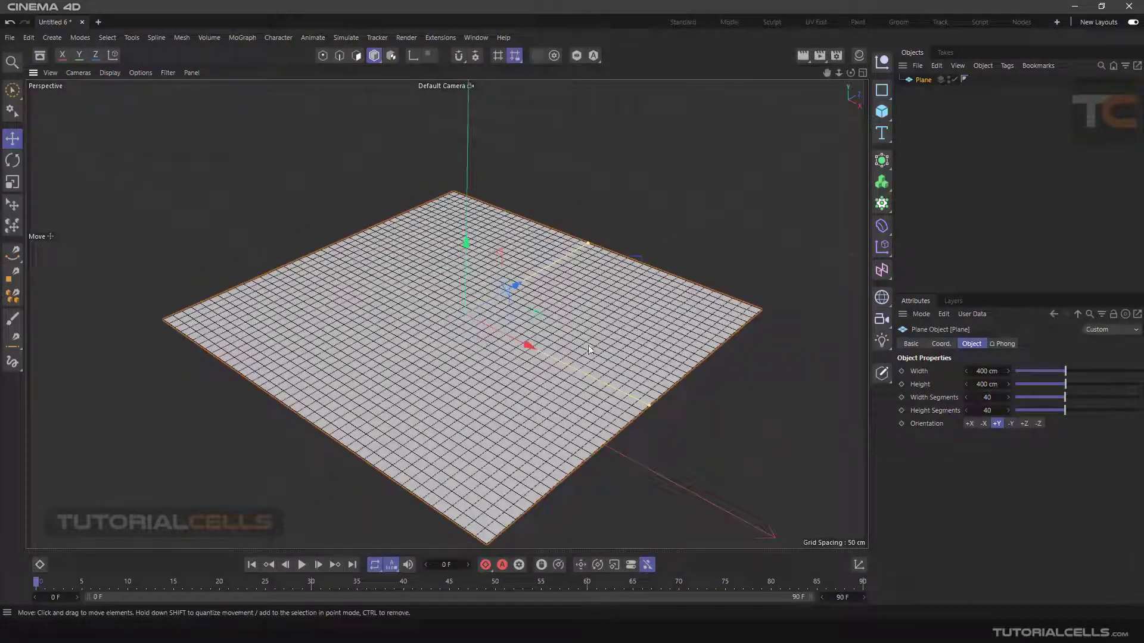
- Make the plane editable as a polygon object and move it slightly upward
{"action": "left_click", "coordinate": [881, 375]}
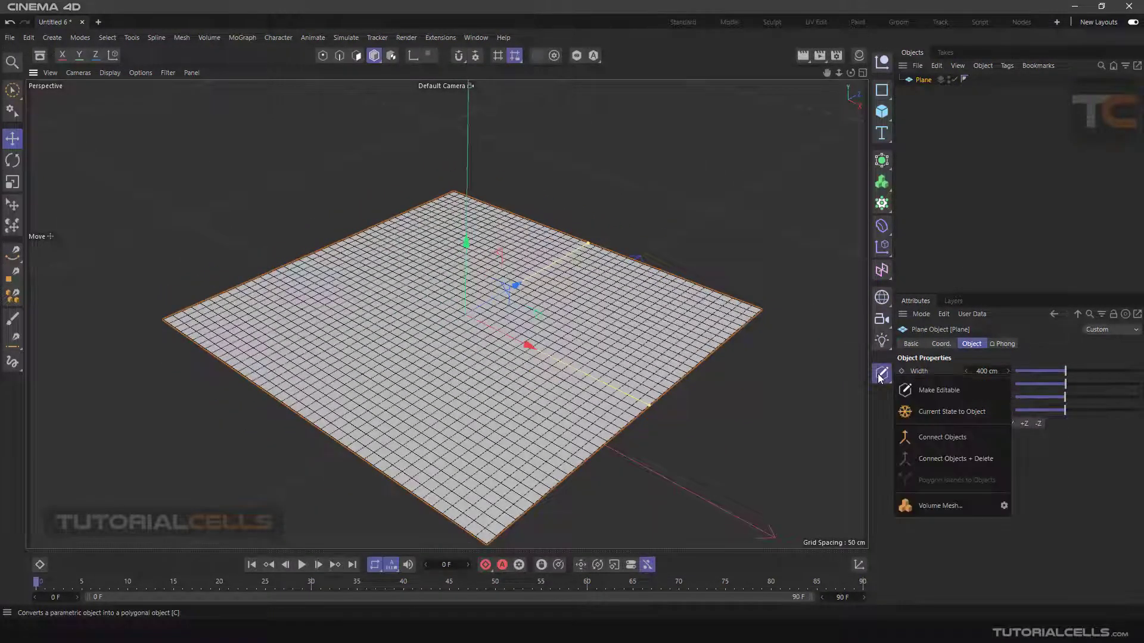
{"action": "left_click", "coordinate": [917, 390]}
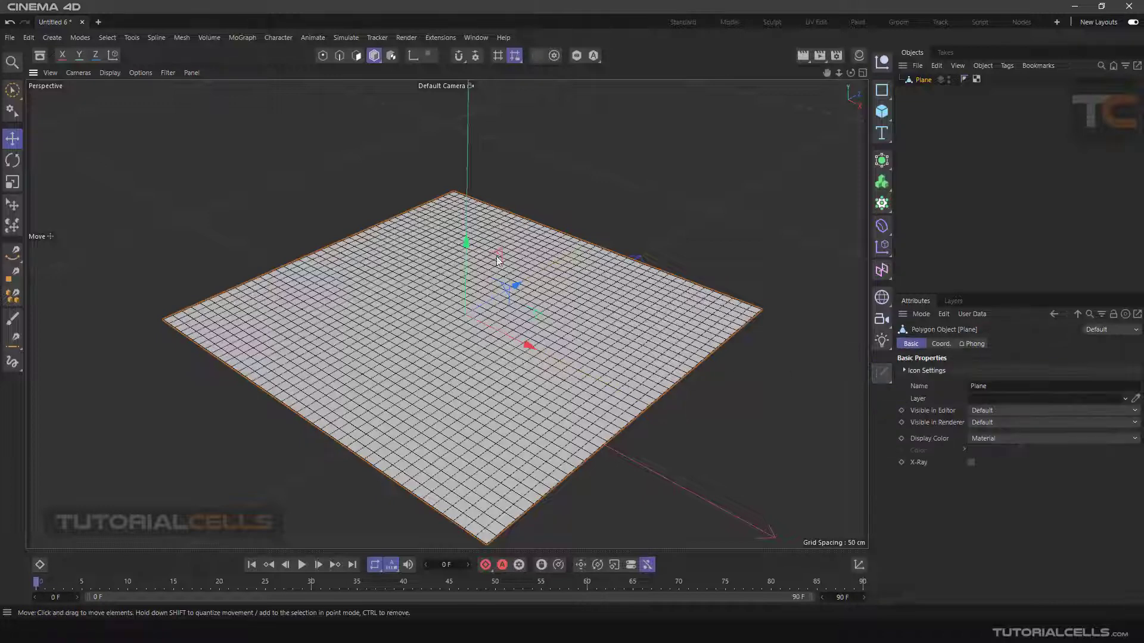
{"action": "left_click_drag", "start_coordinate": [469, 240], "coordinate": [465, 224]}
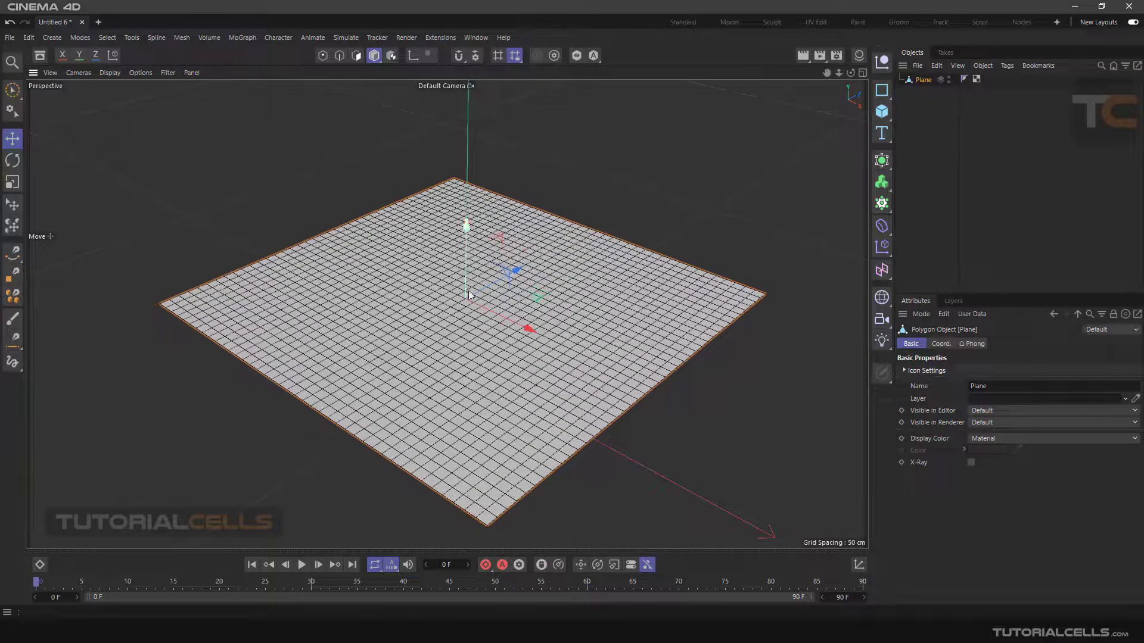
- Select the point near the plane's center in point mode, and try moving it alone before undoing the move
{"action": "left_click", "coordinate": [324, 60]}
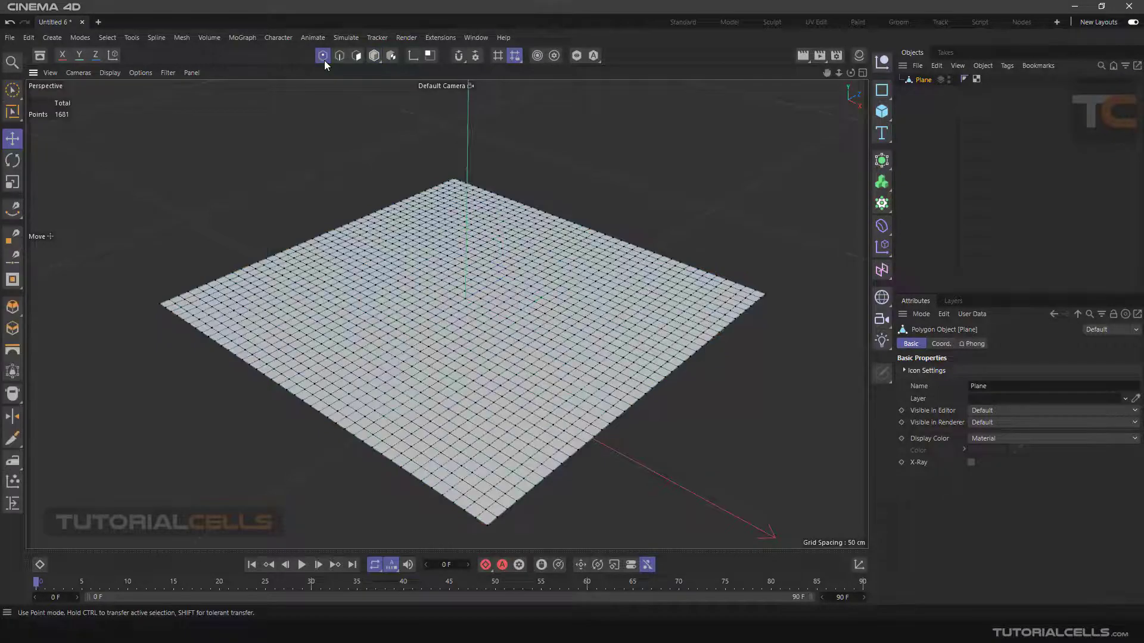
{"action": "left_click", "coordinate": [471, 298]}
{"action": "left_click_drag", "start_coordinate": [481, 369], "coordinate": [474, 291], "text": "alt"}
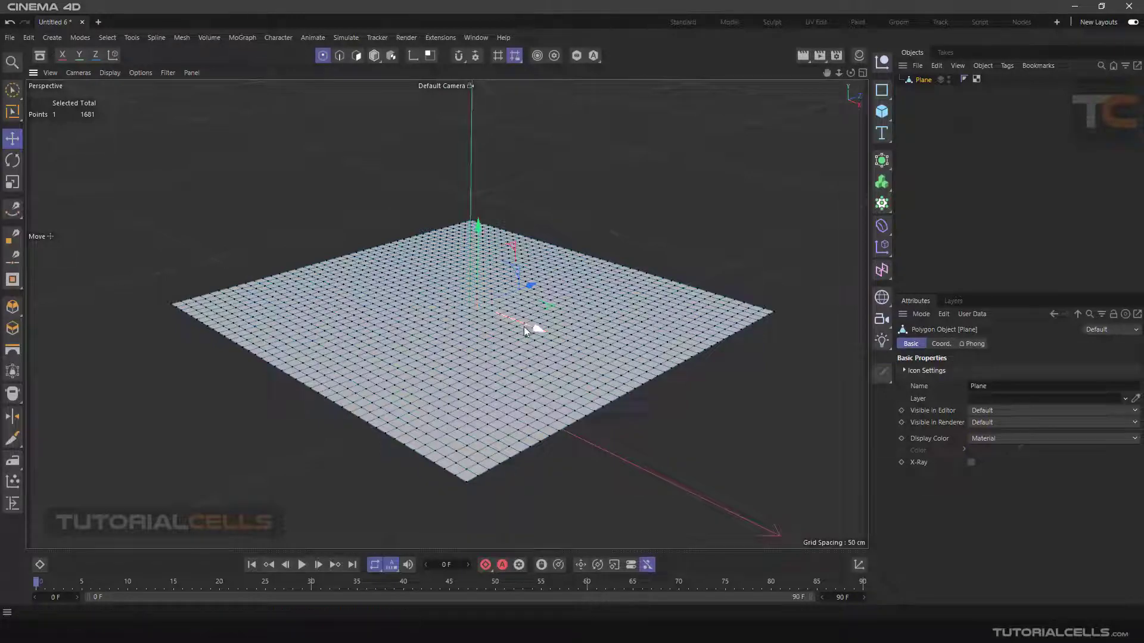
{"action": "left_click_drag", "start_coordinate": [479, 255], "coordinate": [506, 316]}
{"action": "key", "text": "ctrl+z"}
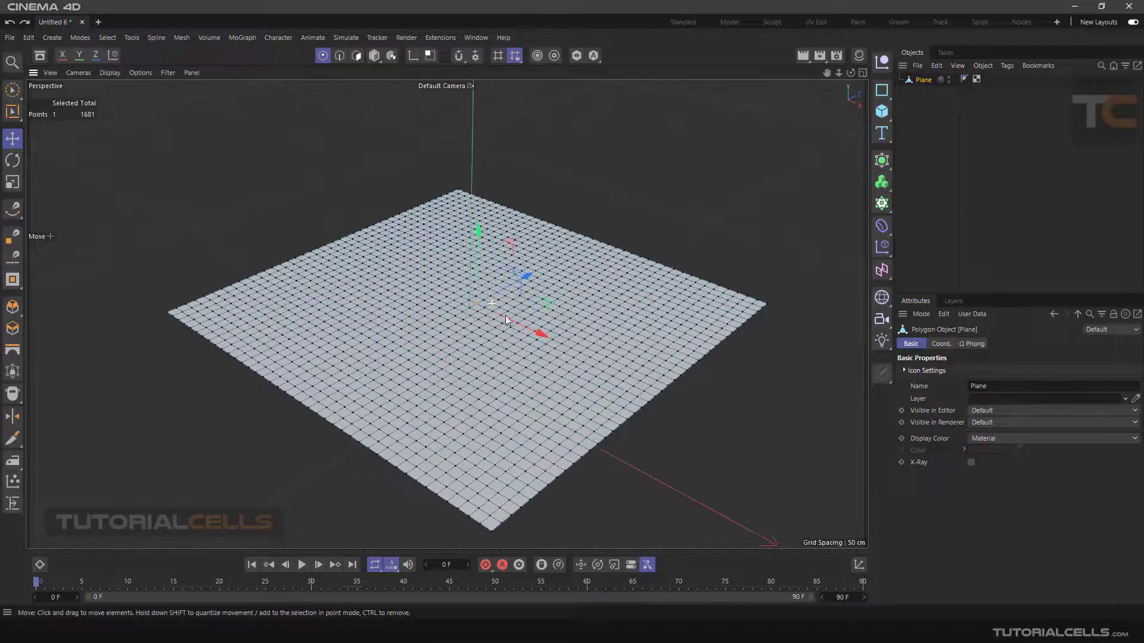
- Enable Soft Selection for the Move tool
{"action": "left_click", "coordinate": [13, 141]}
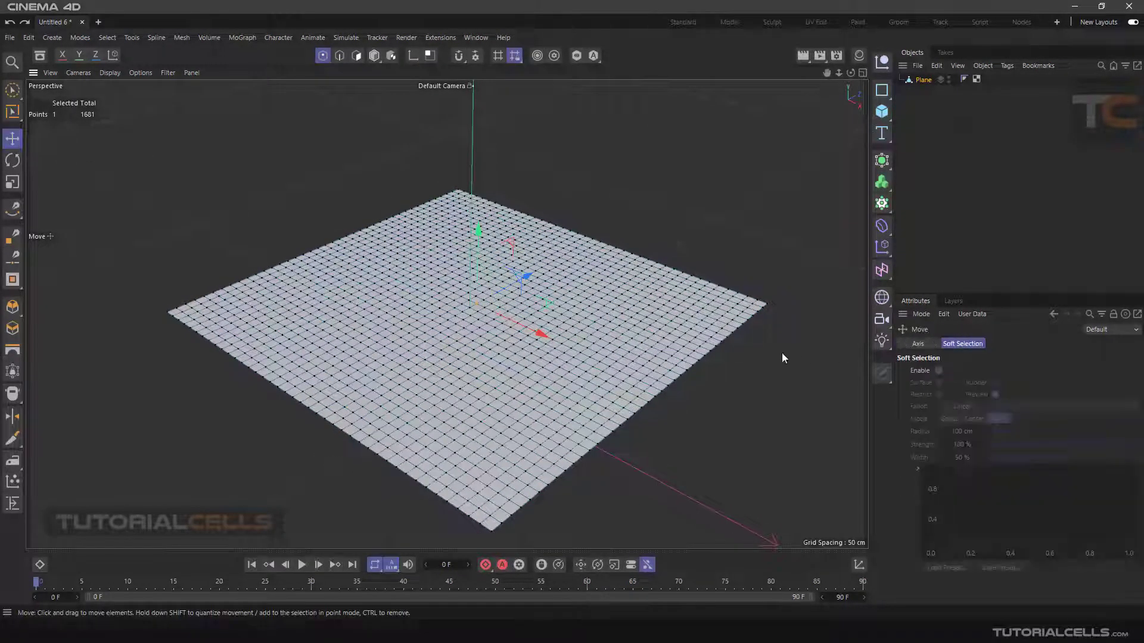
{"action": "left_click", "coordinate": [938, 370]}
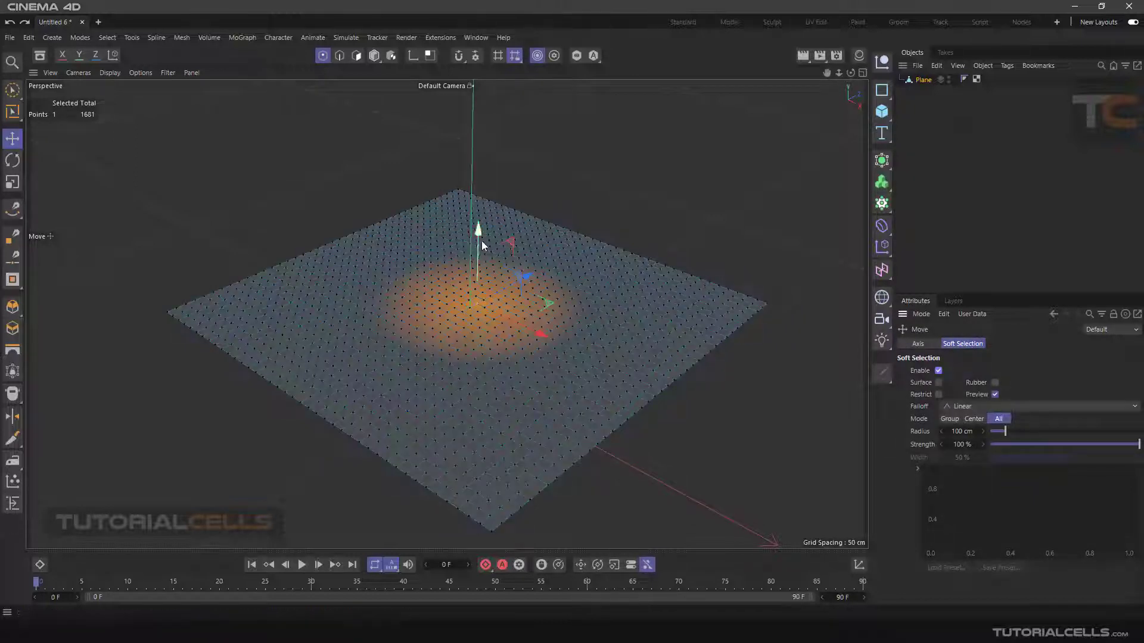
- Try raising the center point with the 100 cm soft selection, inspect the shape, and undo the move
{"action": "mouse_move", "coordinate": [478, 235]}
{"action": "left_mouse_down", "text": "alt"}
{"action": "mouse_move", "coordinate": [474, 145]}
{"action": "mouse_move", "coordinate": [337, 224]}
{"action": "mouse_move", "coordinate": [569, 216]}
{"action": "mouse_move", "coordinate": [471, 242]}
{"action": "left_mouse_up", "text": "alt"}
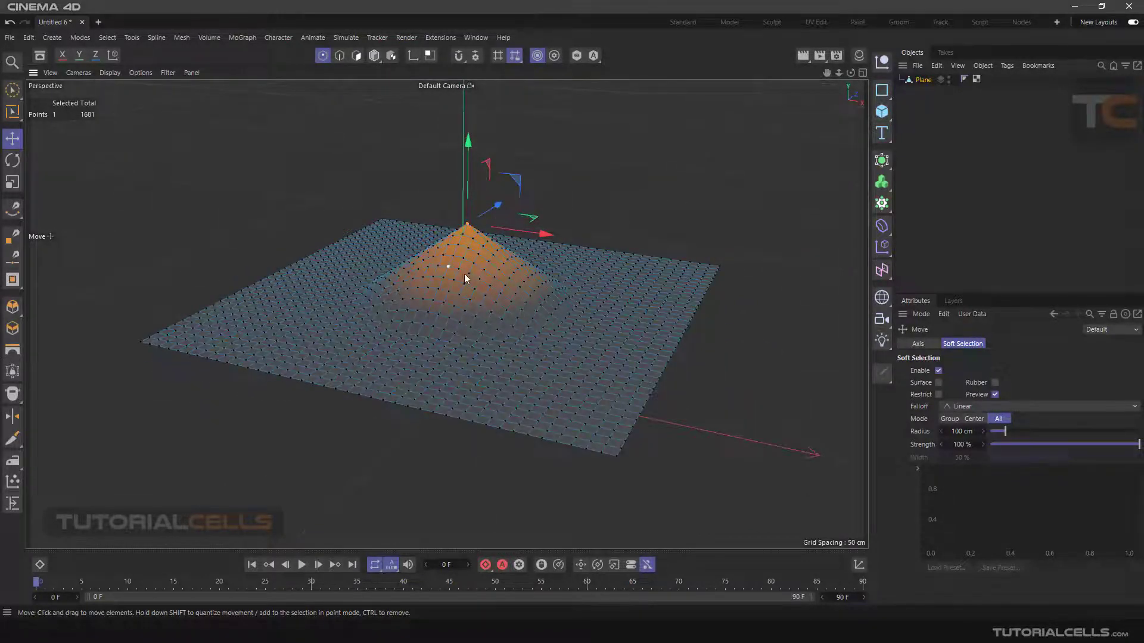
{"action": "left_click_drag", "start_coordinate": [464, 275], "coordinate": [427, 263], "text": "alt"}
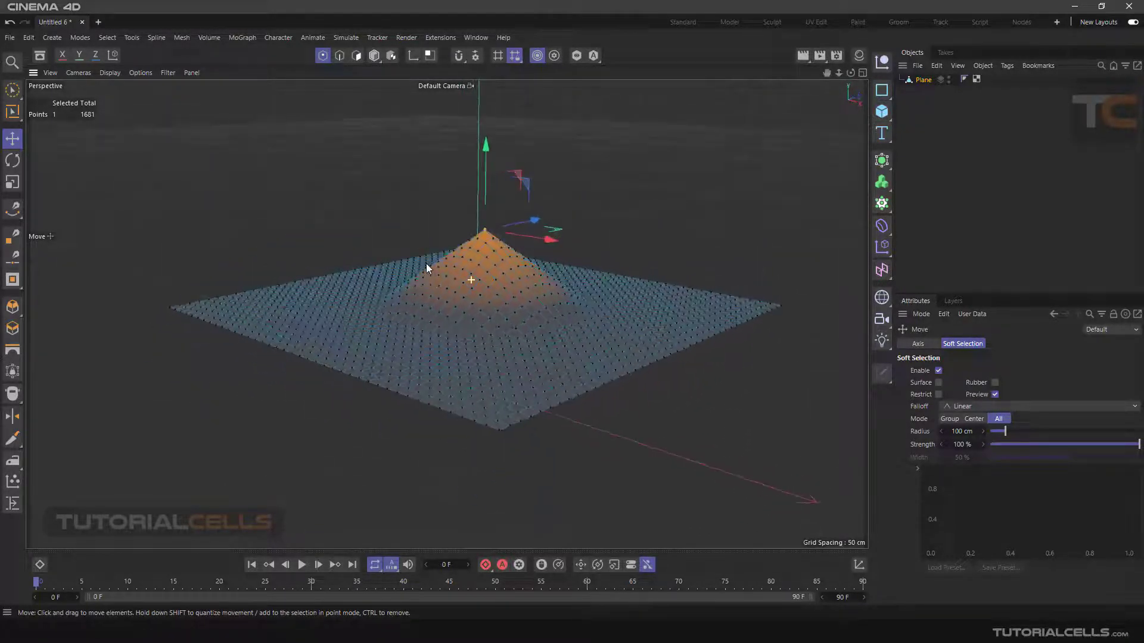
{"action": "key", "text": "ctrl+z"}
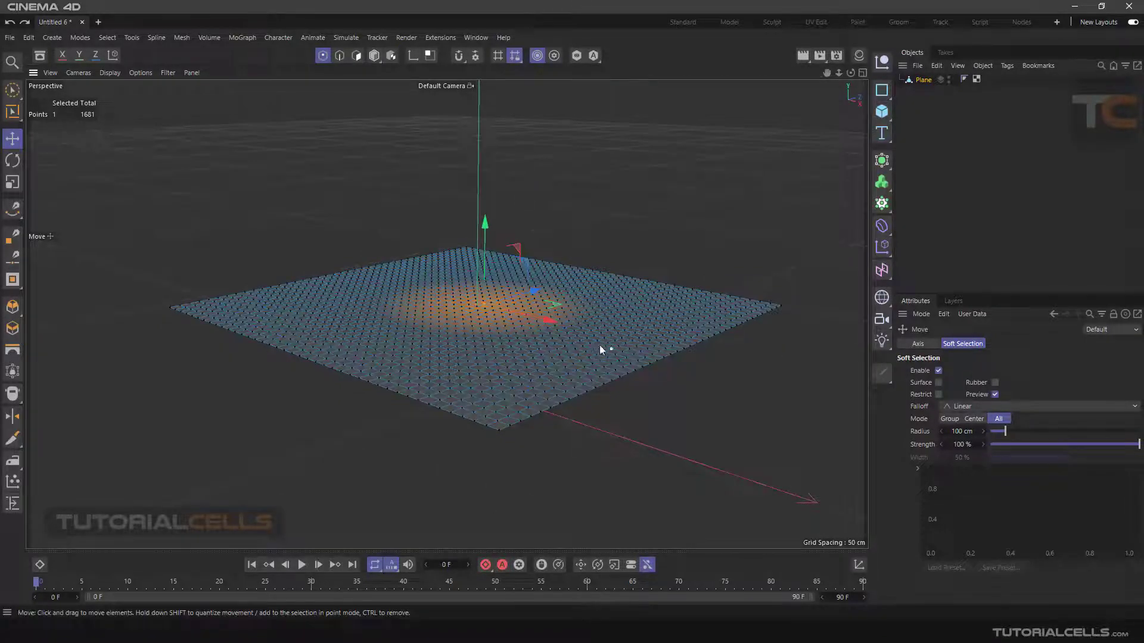
{"action": "left_click_drag", "start_coordinate": [601, 349], "coordinate": [422, 256], "text": "alt"}
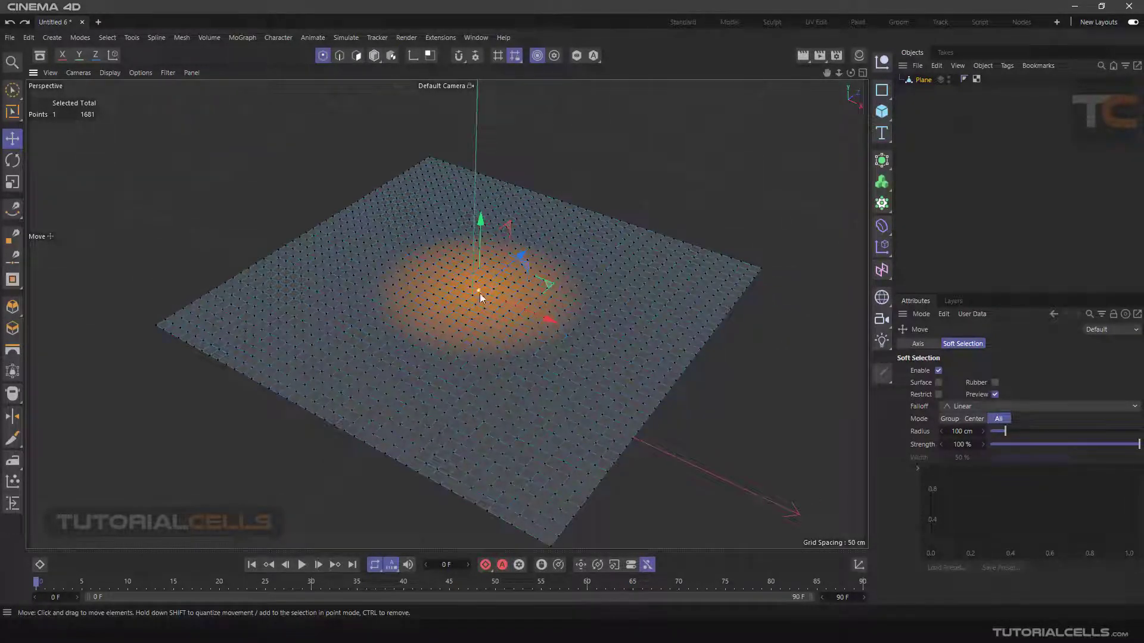
{"action": "scroll", "coordinate": [479, 291], "scroll_direction": "up", "scroll_amount": 5}
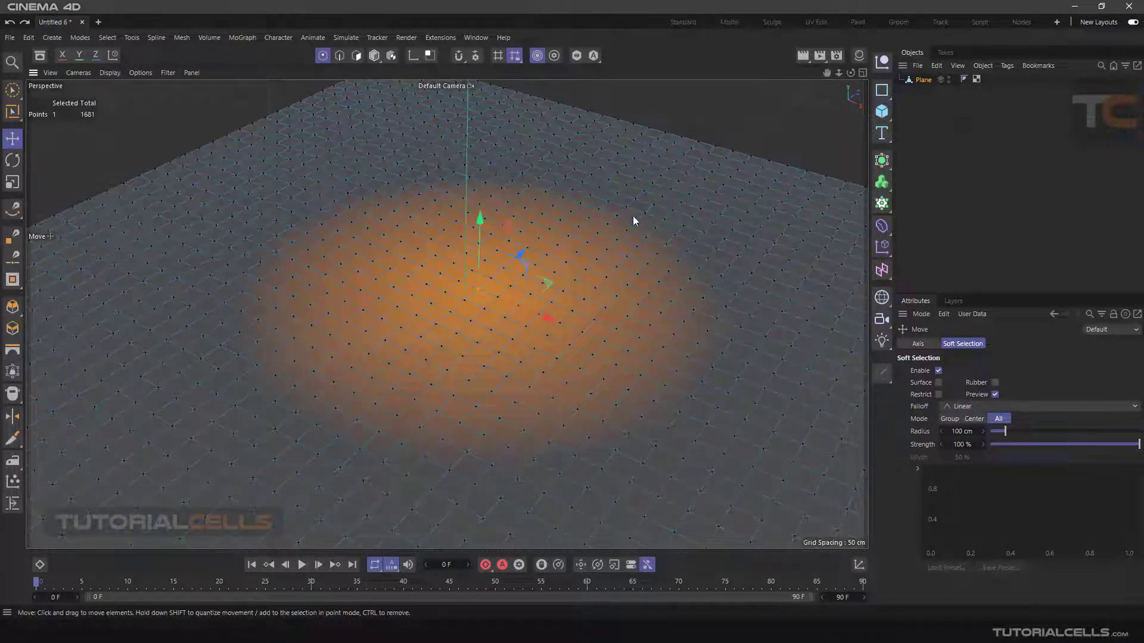
{"action": "scroll", "coordinate": [439, 368], "scroll_direction": "down", "scroll_amount": 5}
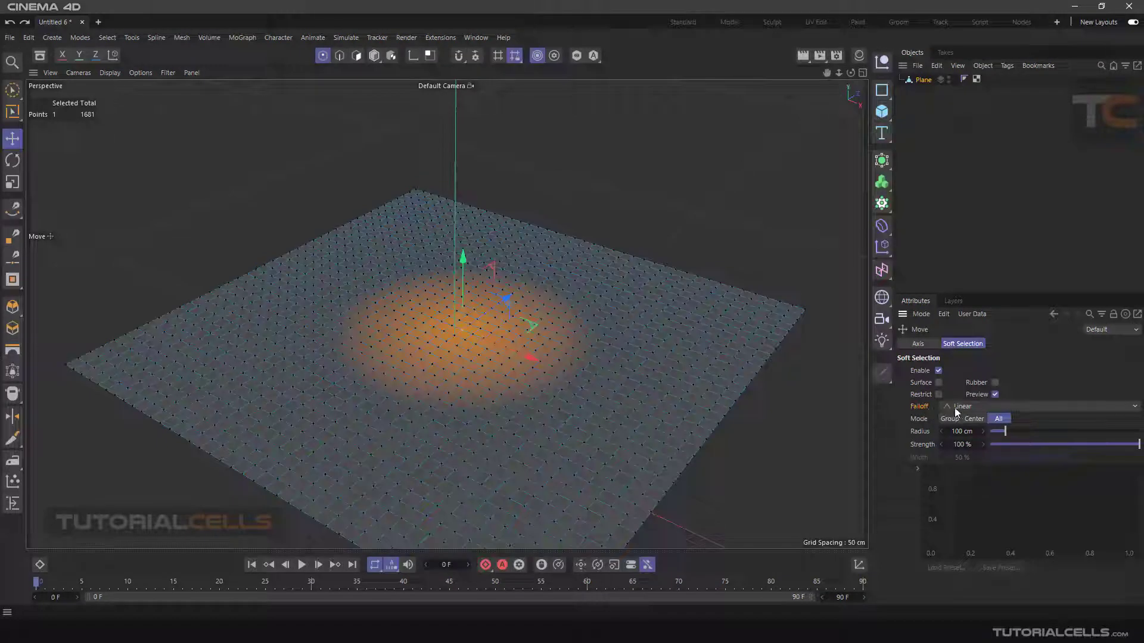
- Choose the Linear falloff for the soft selection and pull the center point upward into a peak
{"action": "left_click", "coordinate": [979, 407]}
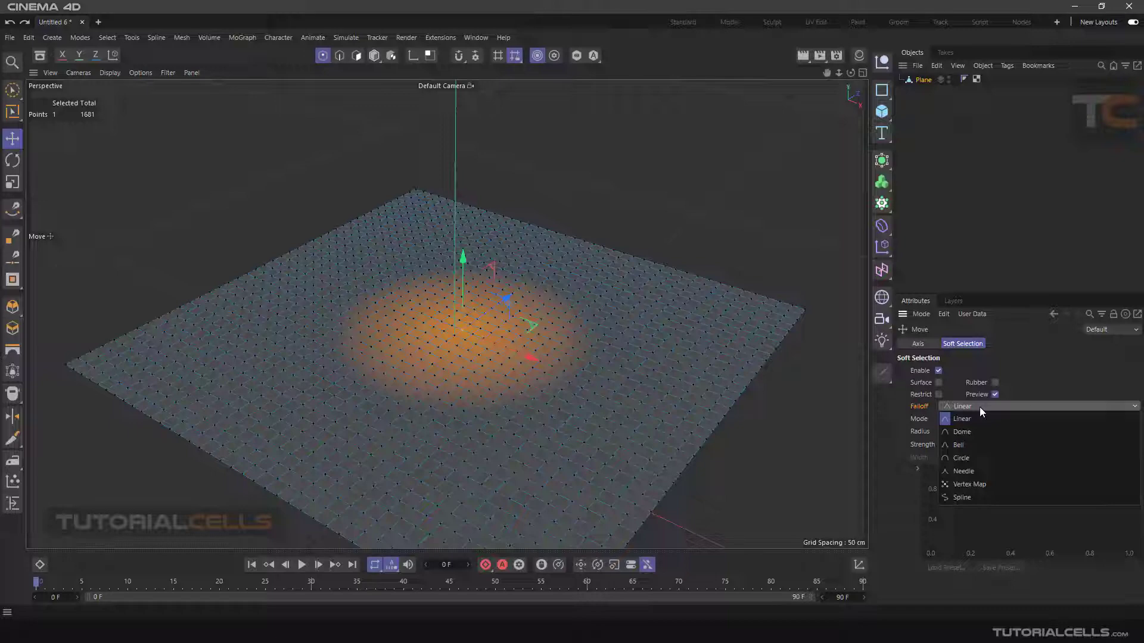
{"action": "left_click", "coordinate": [980, 408]}
{"action": "left_click", "coordinate": [956, 407]}
{"action": "left_click", "coordinate": [964, 420]}
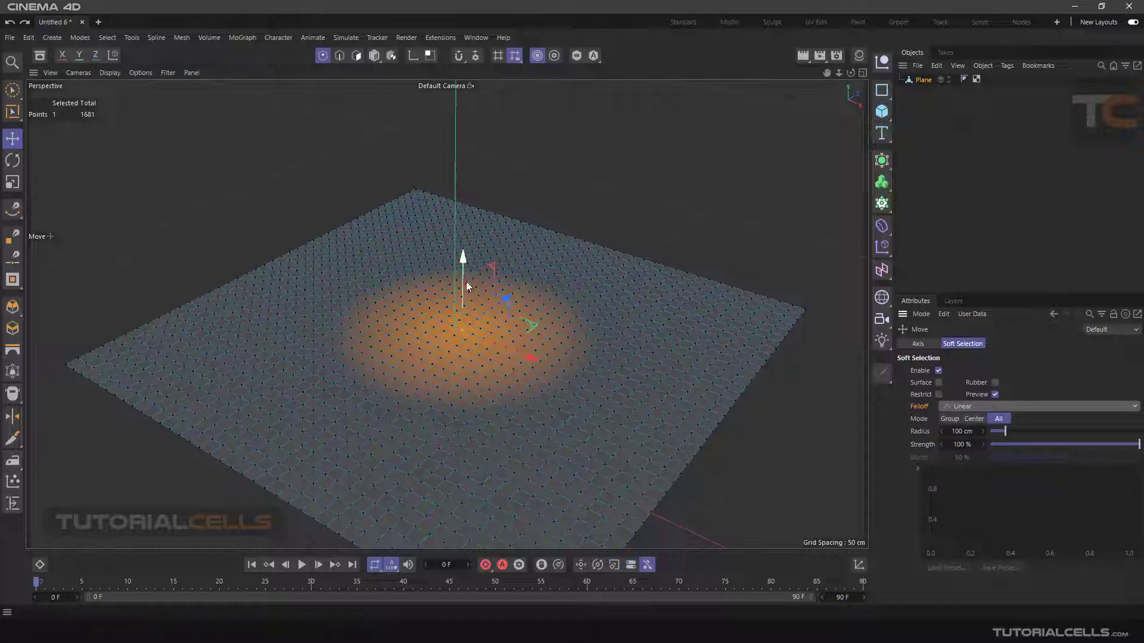
{"action": "mouse_move", "coordinate": [463, 268]}
{"action": "left_mouse_down"}
{"action": "mouse_move", "coordinate": [460, 175]}
{"action": "mouse_move", "coordinate": [492, 251]}
{"action": "mouse_move", "coordinate": [425, 258]}
{"action": "mouse_move", "coordinate": [468, 258]}
{"action": "left_mouse_up"}
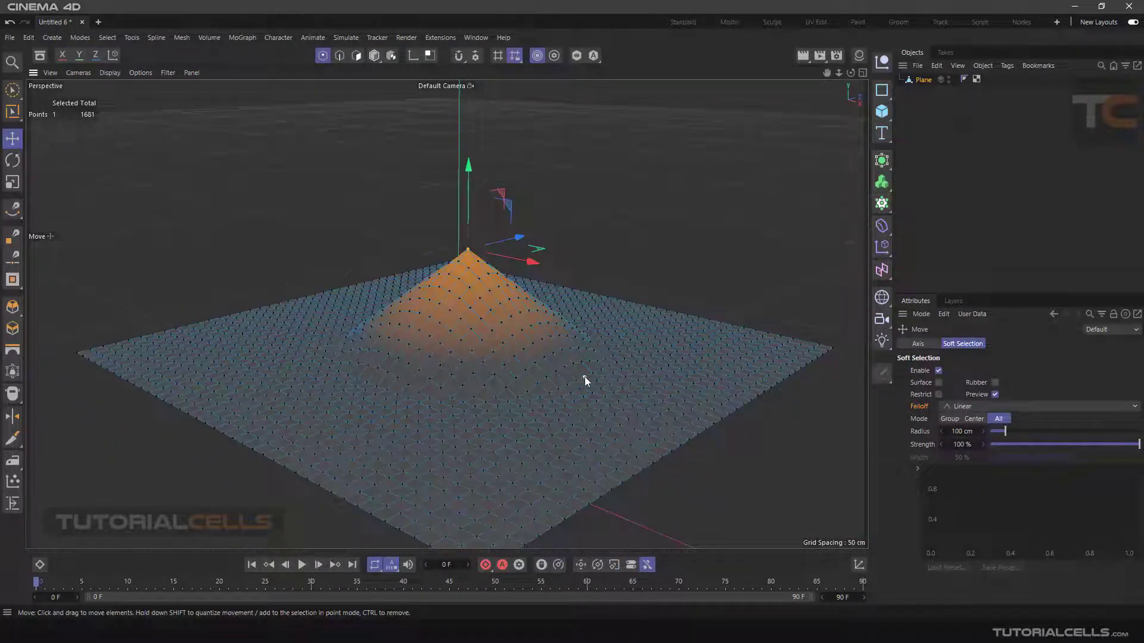
{"action": "mouse_move", "coordinate": [584, 377]}
{"action": "left_mouse_down", "text": "alt"}
{"action": "mouse_move", "coordinate": [631, 326]}
{"action": "mouse_move", "coordinate": [585, 392]}
{"action": "left_mouse_up", "text": "alt"}
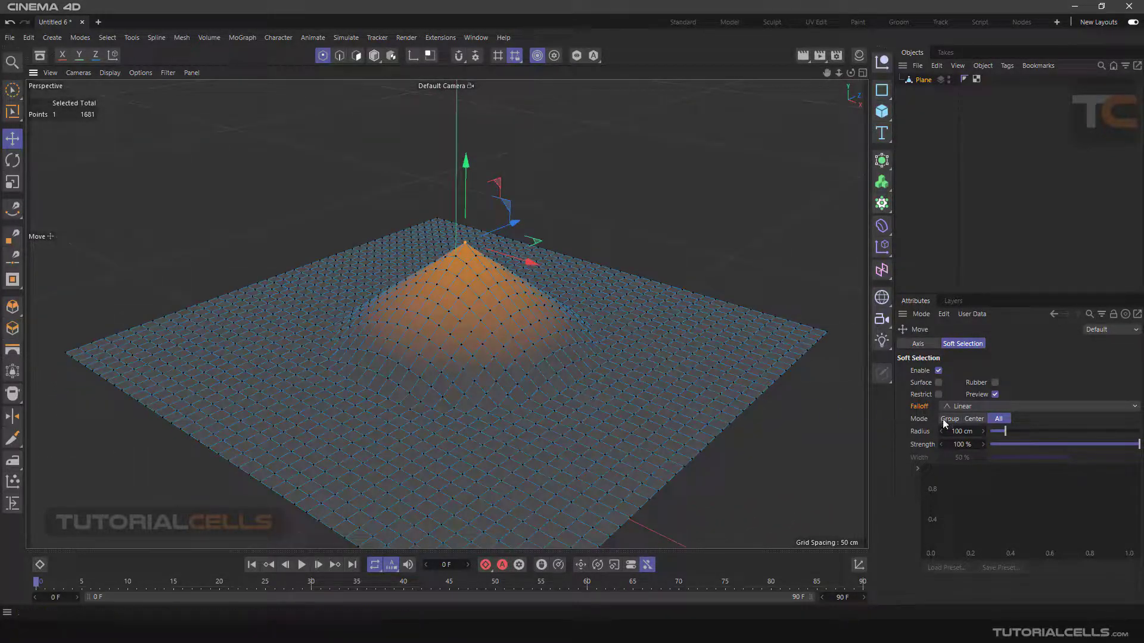
- Set the soft selection radius to 165 cm and undo the last raise of the center point
{"action": "left_click_drag", "start_coordinate": [1005, 431], "coordinate": [1015, 431]}
{"action": "key", "text": "ctrl+z"}
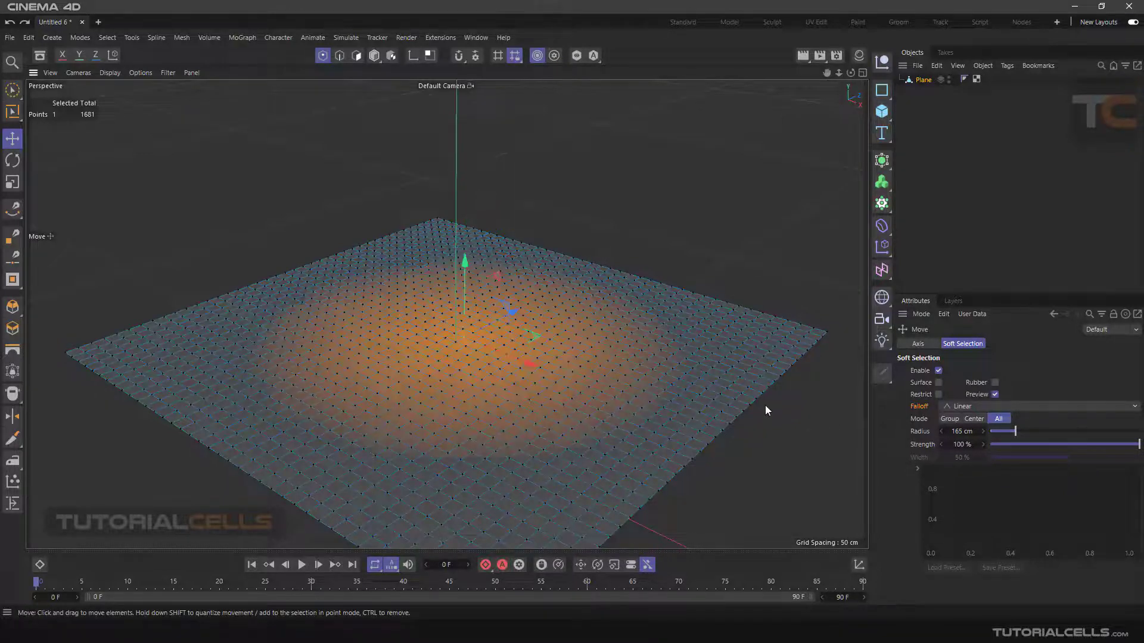
- Try pulling the center point upward with the widened soft selection, then undo the move
{"action": "left_click_drag", "start_coordinate": [518, 372], "coordinate": [530, 371], "text": "alt"}
{"action": "left_click_drag", "start_coordinate": [455, 260], "coordinate": [433, 127]}
{"action": "left_click_drag", "start_coordinate": [463, 292], "coordinate": [438, 278], "text": "alt"}
{"action": "key", "text": "ctrl+z"}
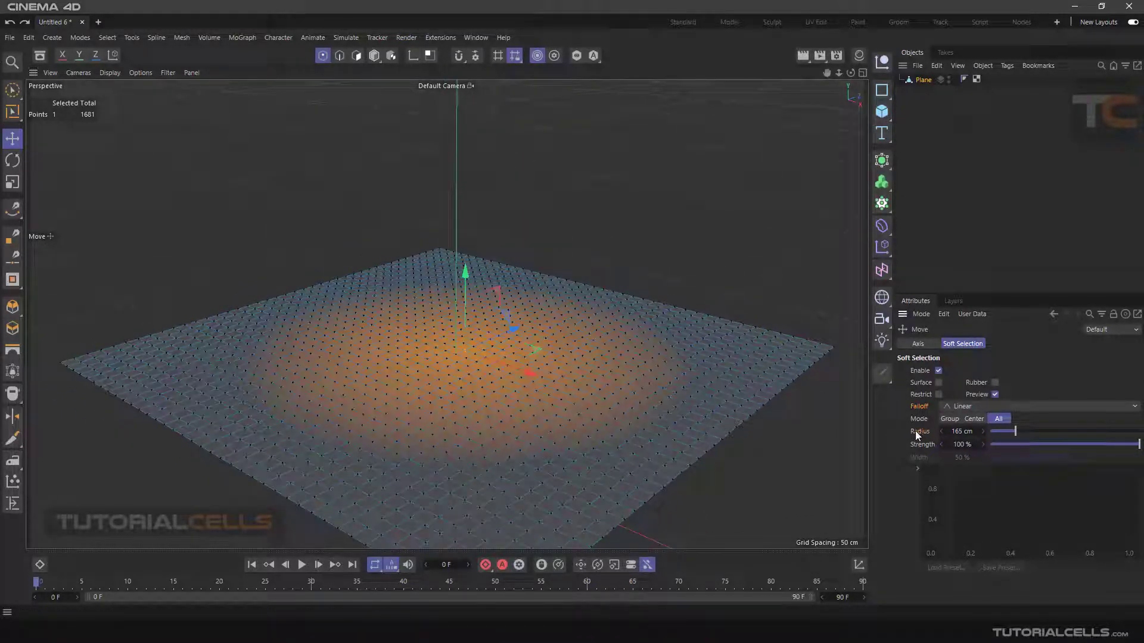
- Set the soft selection radius to 145 cm and its falloff to Dome
{"action": "left_click_drag", "start_coordinate": [1016, 434], "coordinate": [1012, 433]}
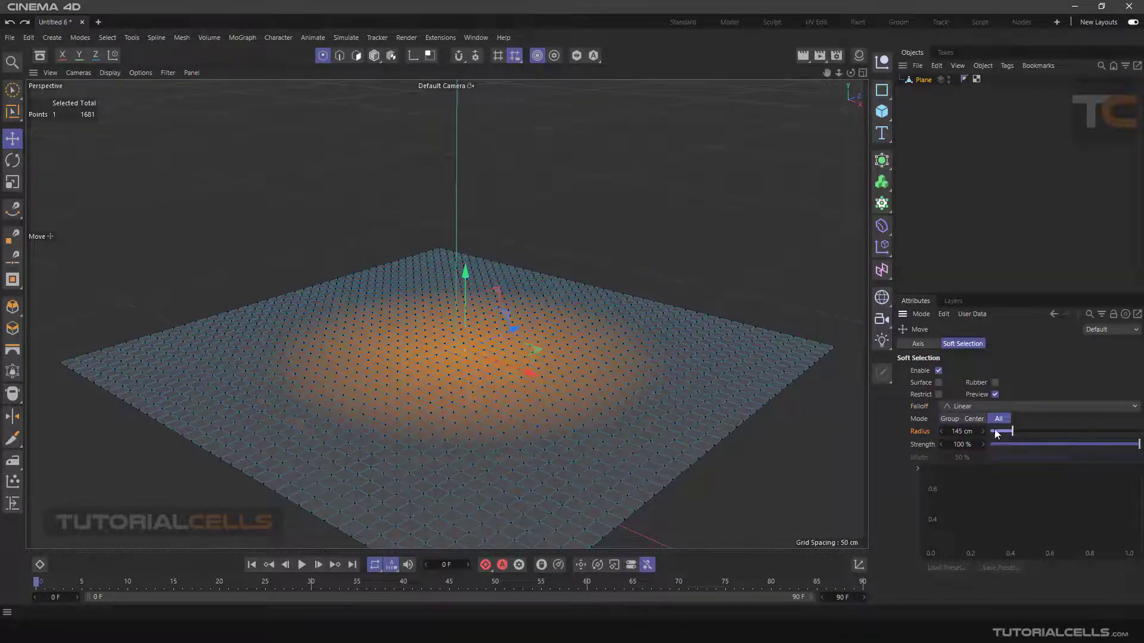
{"action": "left_click_drag", "start_coordinate": [505, 360], "coordinate": [513, 330], "text": "alt"}
{"action": "left_click", "coordinate": [1004, 406]}
{"action": "left_click", "coordinate": [960, 430]}
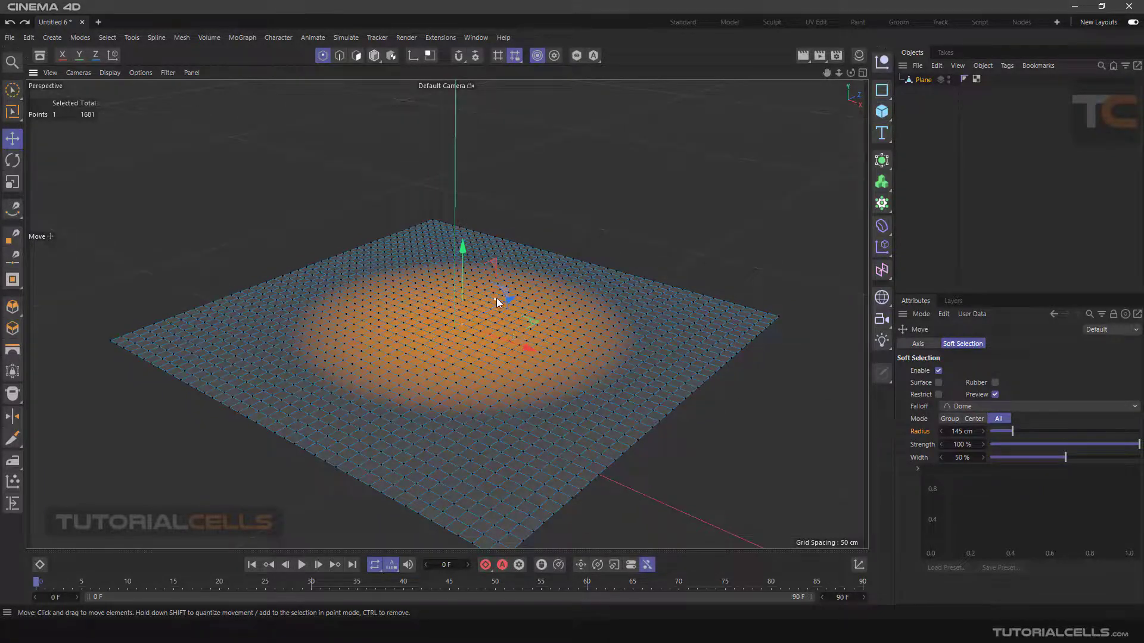
- Reselect the plane's center point, try raising it with the Dome falloff, and undo the move
{"action": "left_click", "coordinate": [479, 297]}
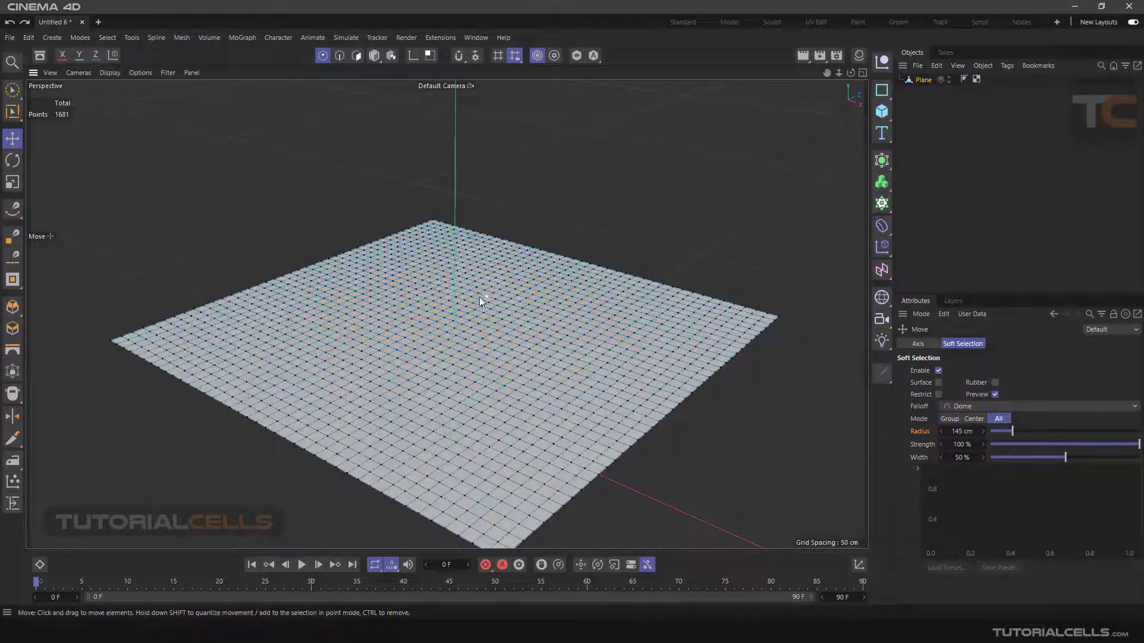
{"action": "left_click", "coordinate": [457, 329]}
{"action": "left_click_drag", "start_coordinate": [453, 259], "coordinate": [455, 154]}
{"action": "left_click_drag", "start_coordinate": [437, 333], "coordinate": [471, 320], "text": "alt"}
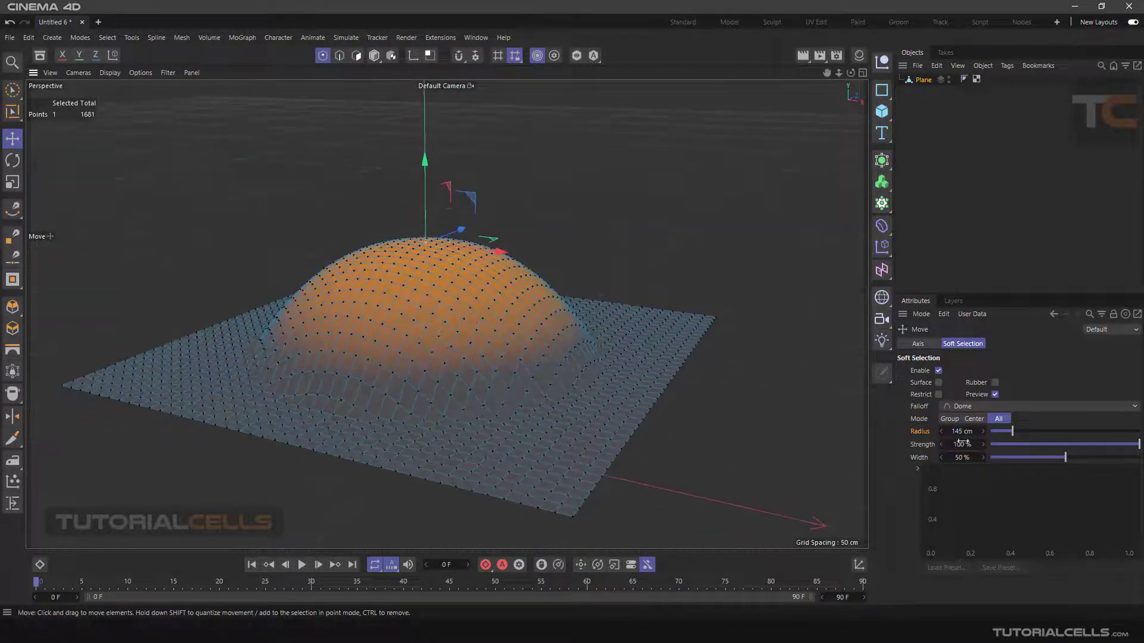
{"action": "left_click", "coordinate": [965, 407]}
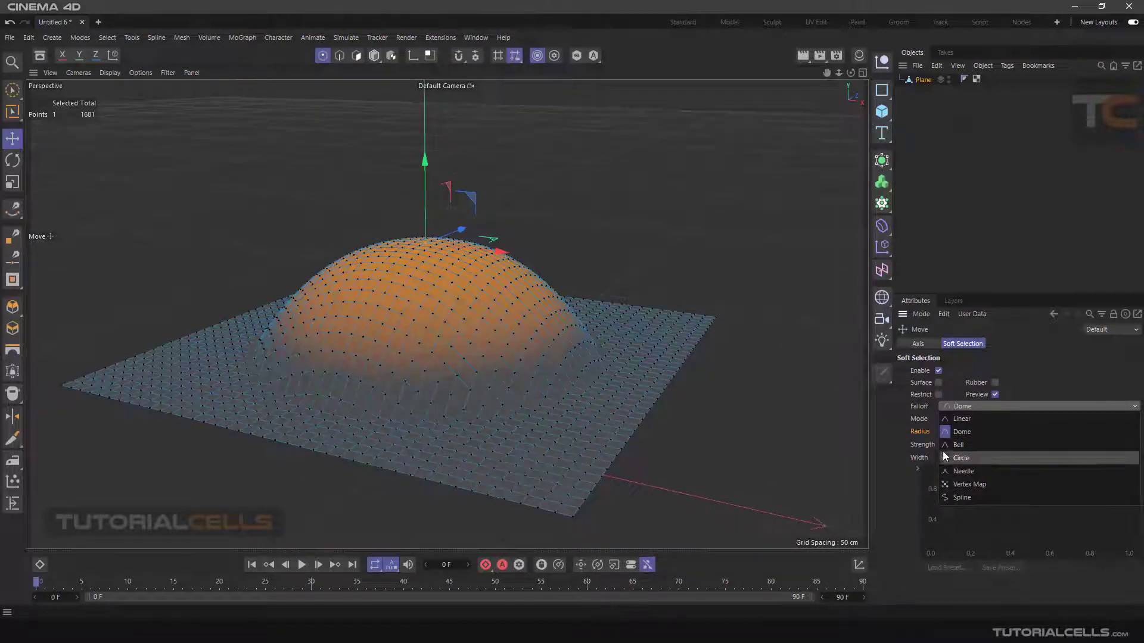
{"action": "left_click", "coordinate": [664, 293]}
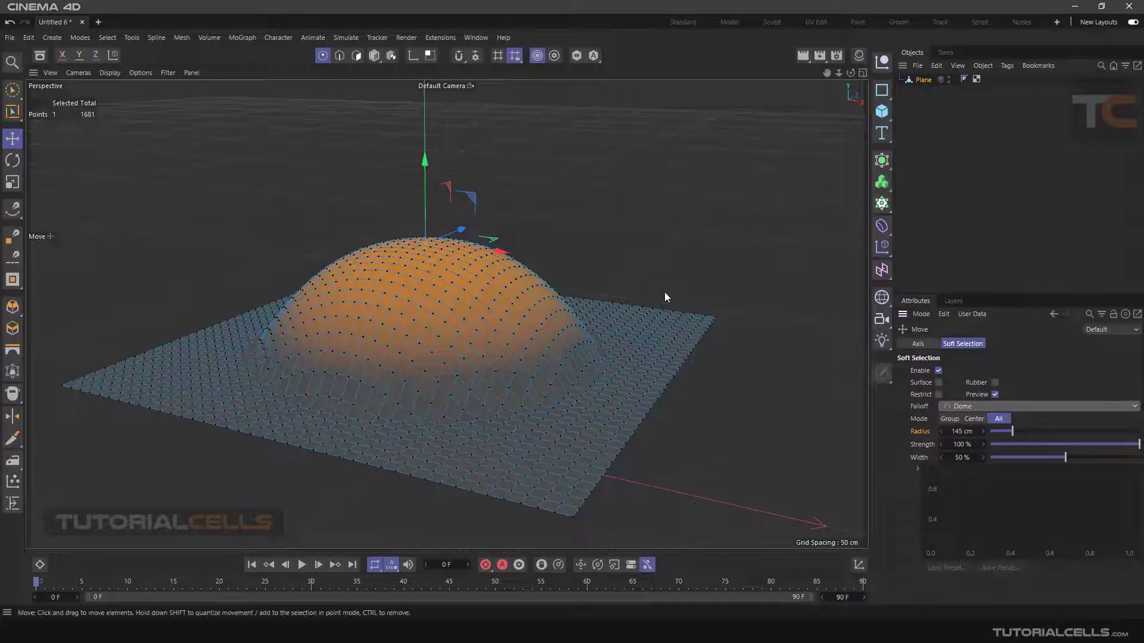
{"action": "key", "text": "ctrl+z"}
- Set the soft selection falloff to Bell, try raising the center point with it, and undo the move
{"action": "left_click", "coordinate": [975, 405]}
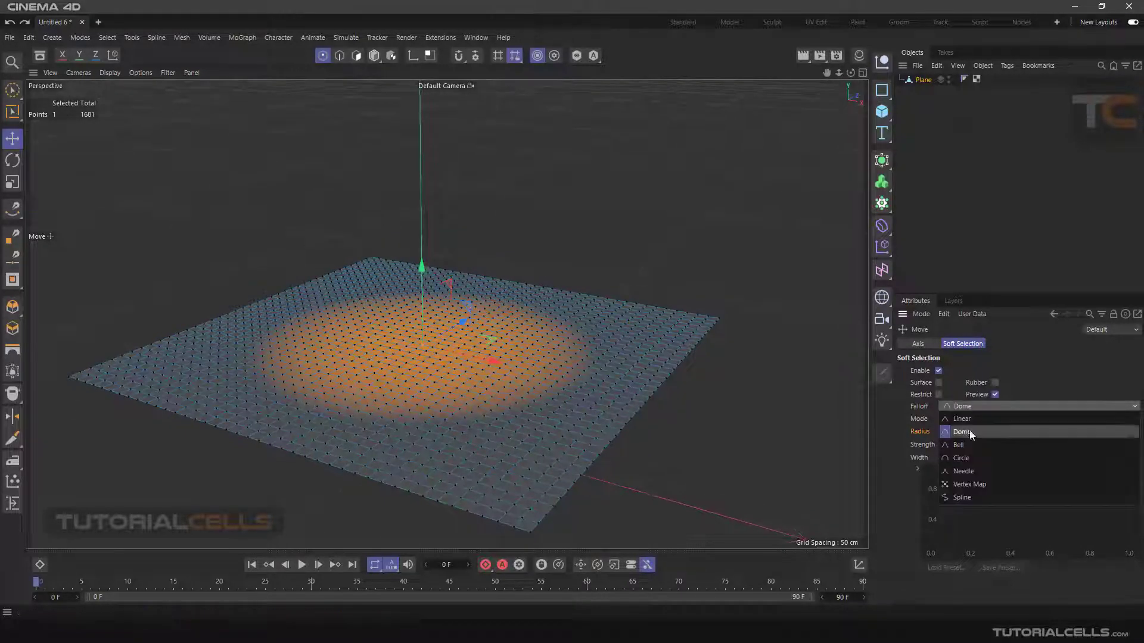
{"action": "left_click", "coordinate": [966, 441]}
{"action": "left_click_drag", "start_coordinate": [429, 271], "coordinate": [486, 303]}
{"action": "key", "text": "ctrl+z"}
- Set the soft selection falloff to Circle, try raising the center point with it, and undo the move
{"action": "left_click", "coordinate": [960, 406]}
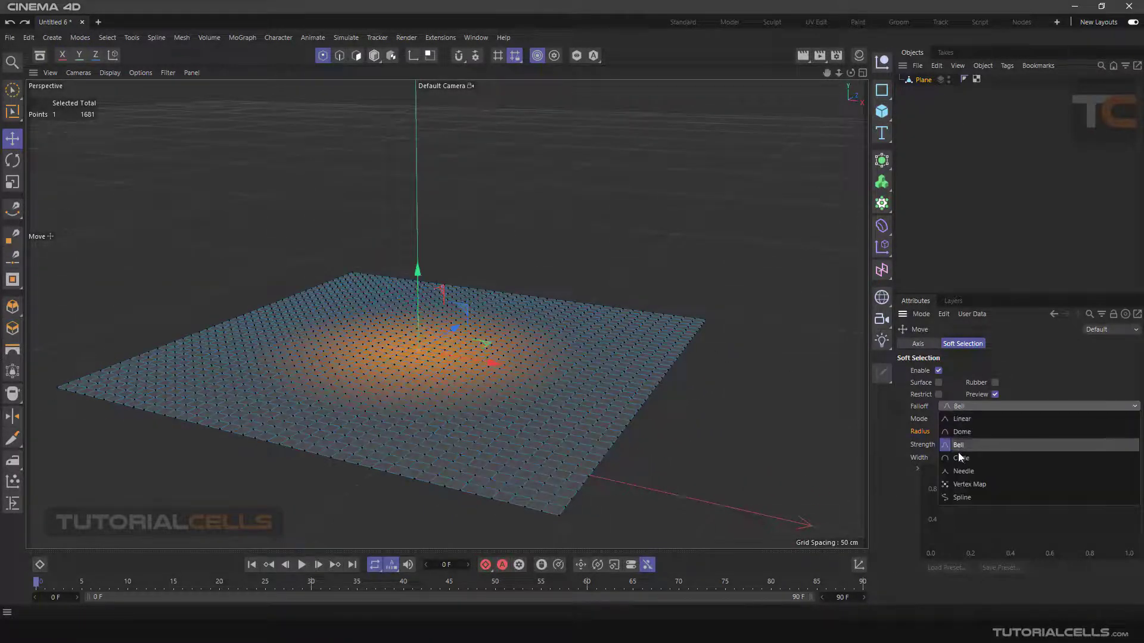
{"action": "left_click", "coordinate": [965, 454]}
{"action": "left_click_drag", "start_coordinate": [418, 266], "coordinate": [419, 209]}
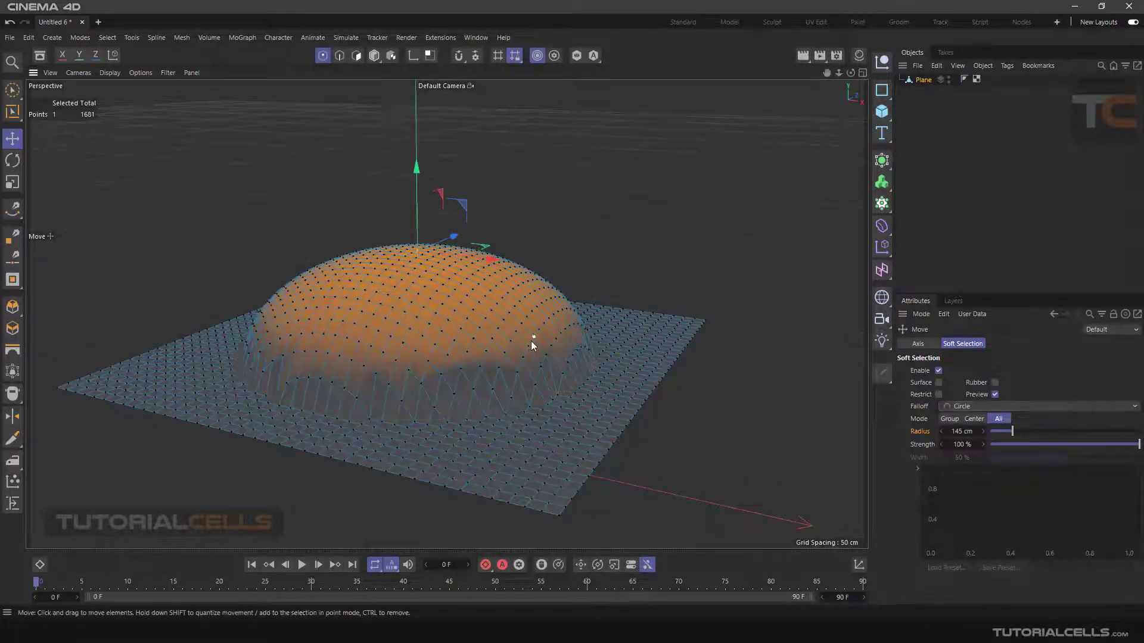
{"action": "key", "text": "ctrl+z"}
- Set the soft selection falloff to Needle, try raising the center point with it, and undo the move
{"action": "left_click", "coordinate": [954, 411]}
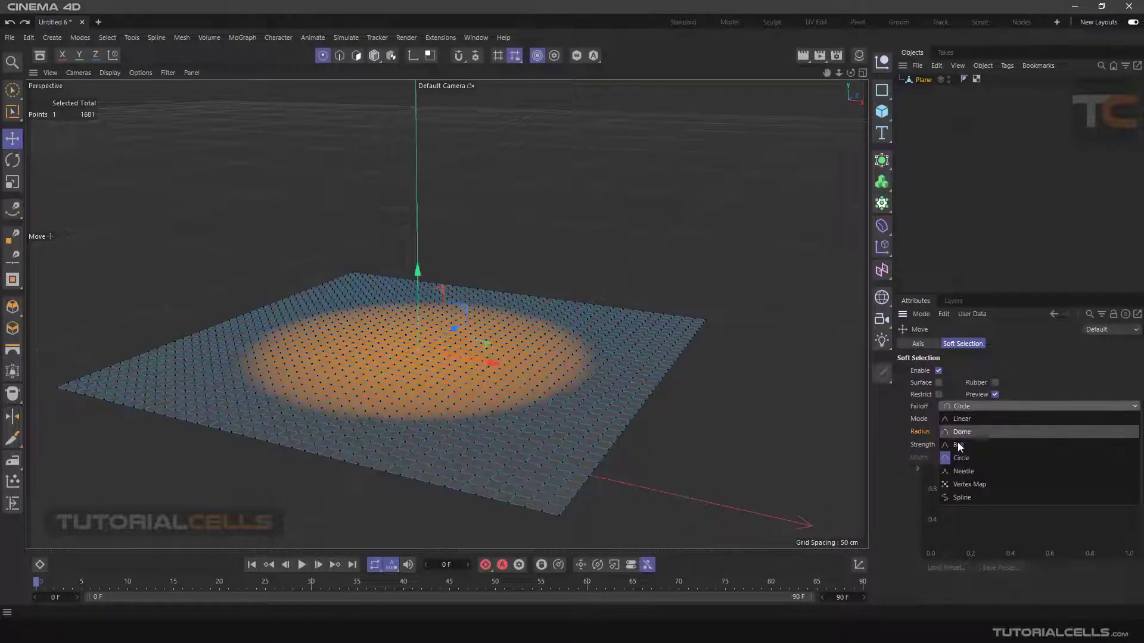
{"action": "left_click", "coordinate": [957, 469]}
{"action": "left_click_drag", "start_coordinate": [417, 270], "coordinate": [418, 214]}
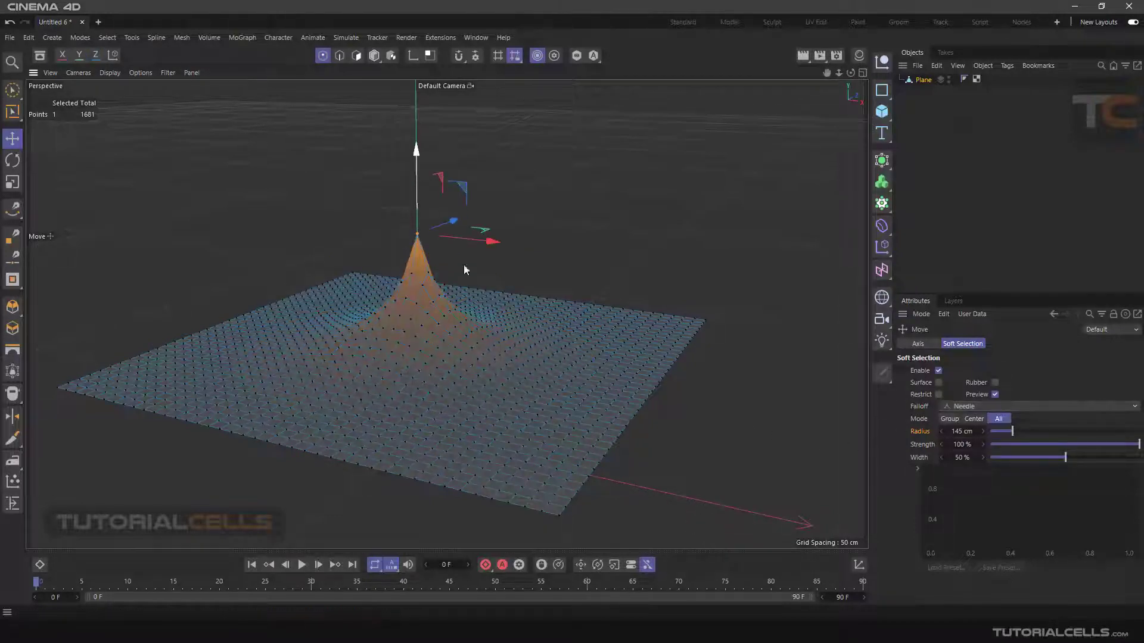
{"action": "left_click_drag", "start_coordinate": [465, 268], "coordinate": [481, 359], "text": "alt"}
{"action": "key", "text": "ctrl+z"}
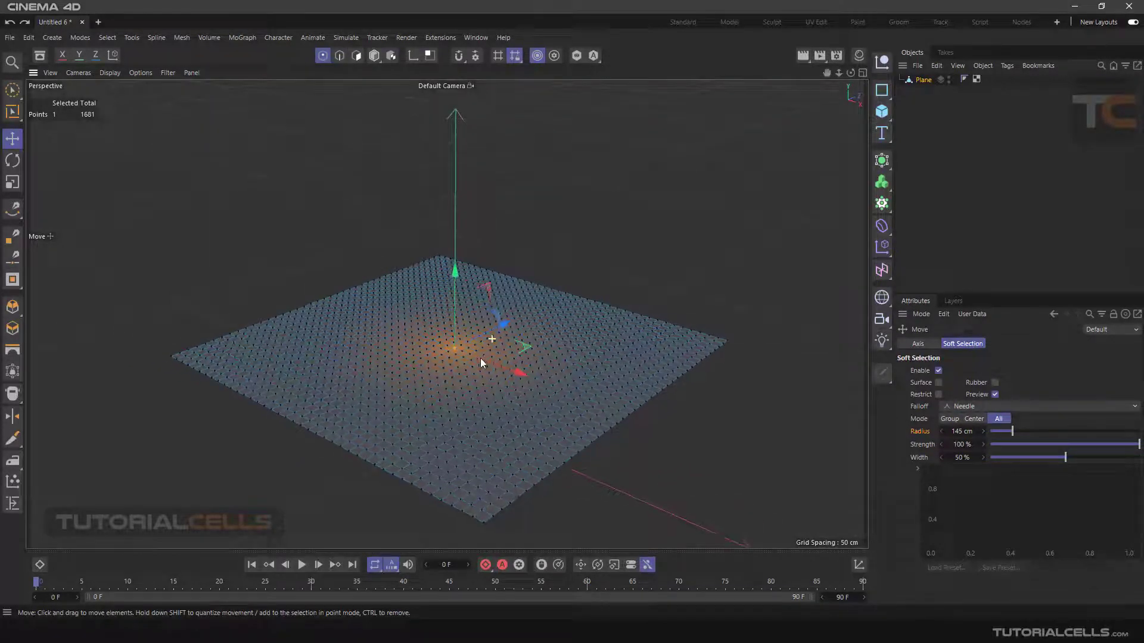
- Set the soft selection falloff to Spline and raise the curve's middle point to about X 0.65, Y 0.7
{"action": "left_click", "coordinate": [971, 408]}
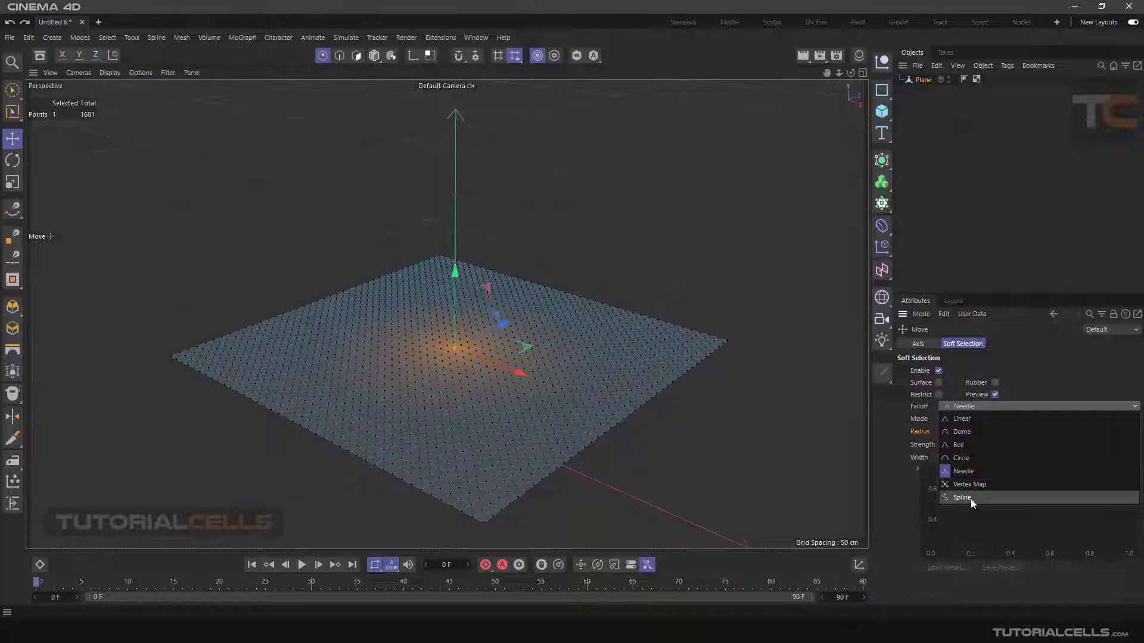
{"action": "left_click", "coordinate": [955, 499]}
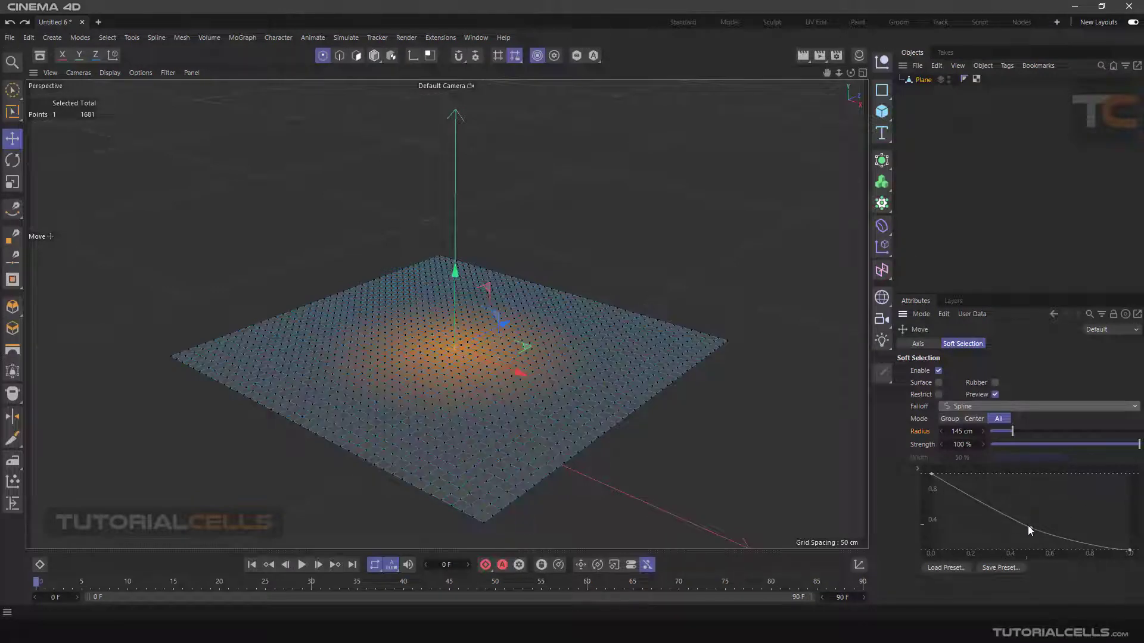
{"action": "left_click_drag", "start_coordinate": [1030, 526], "coordinate": [1056, 498]}
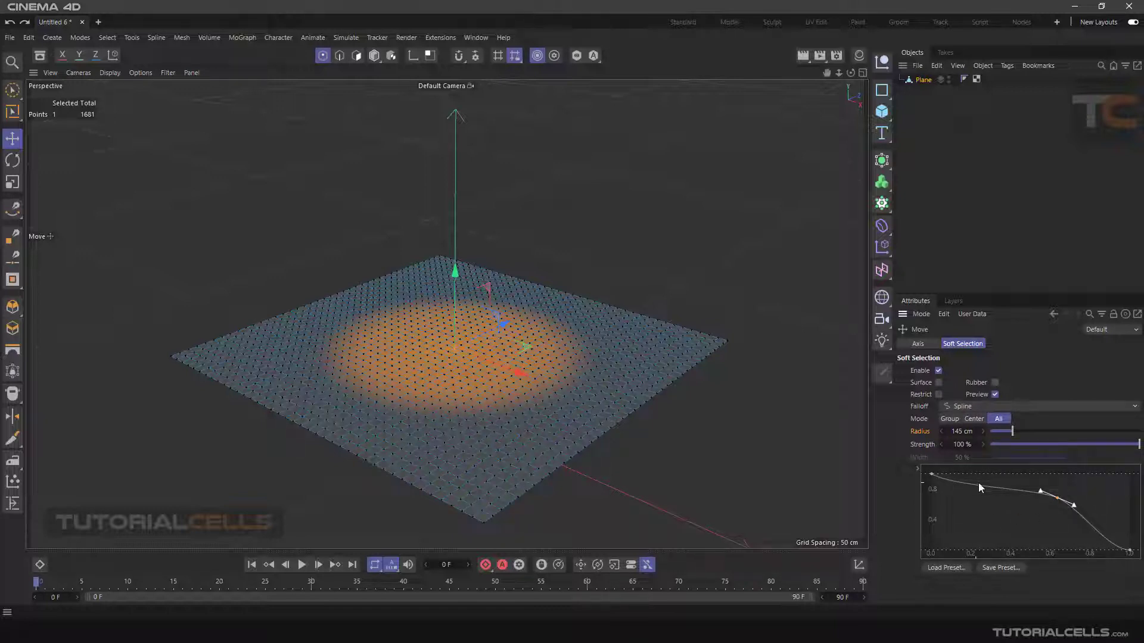
{"action": "left_click", "coordinate": [985, 501]}
{"action": "left_click", "coordinate": [918, 470]}
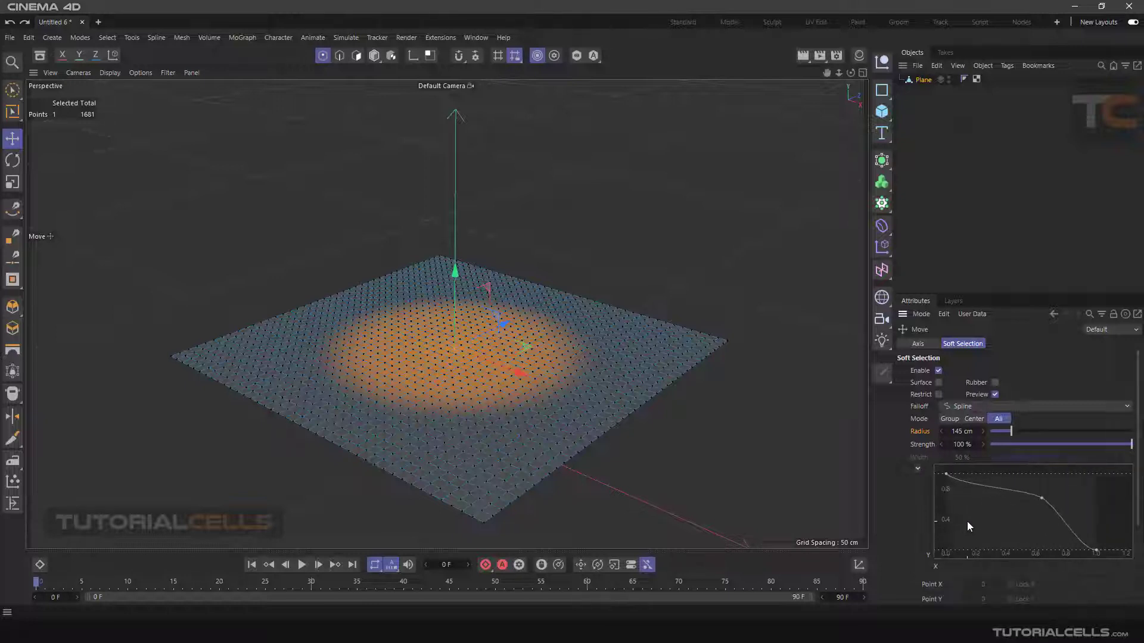
{"action": "scroll", "coordinate": [911, 517], "scroll_direction": "down", "scroll_amount": 4}
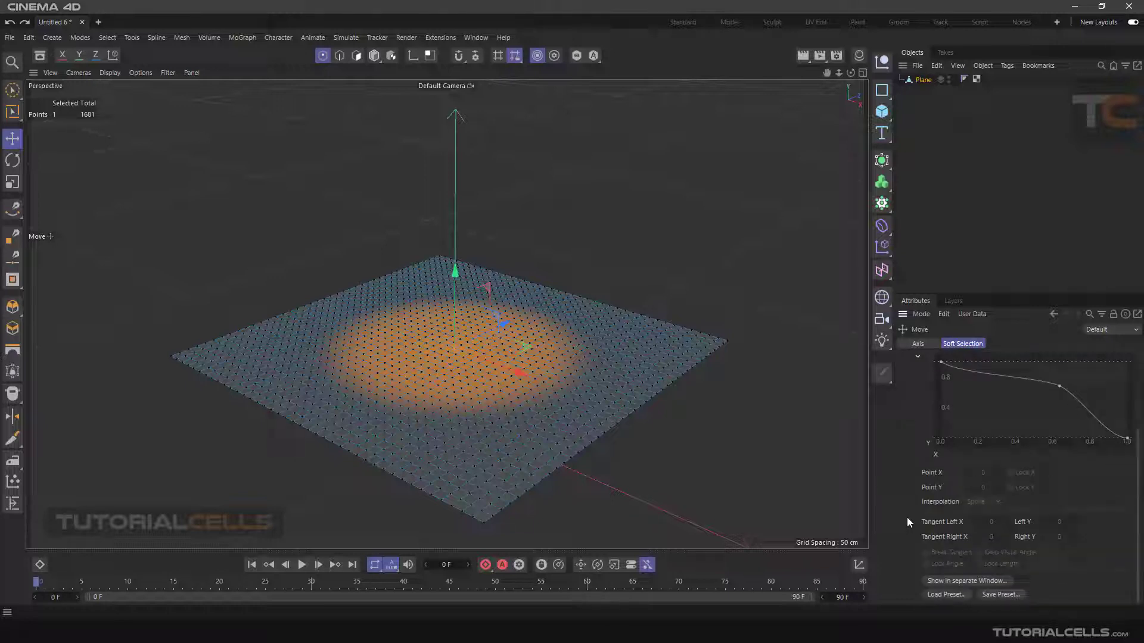
{"action": "scroll", "coordinate": [906, 521], "scroll_direction": "up", "scroll_amount": 4}
{"action": "left_click", "coordinate": [917, 469]}
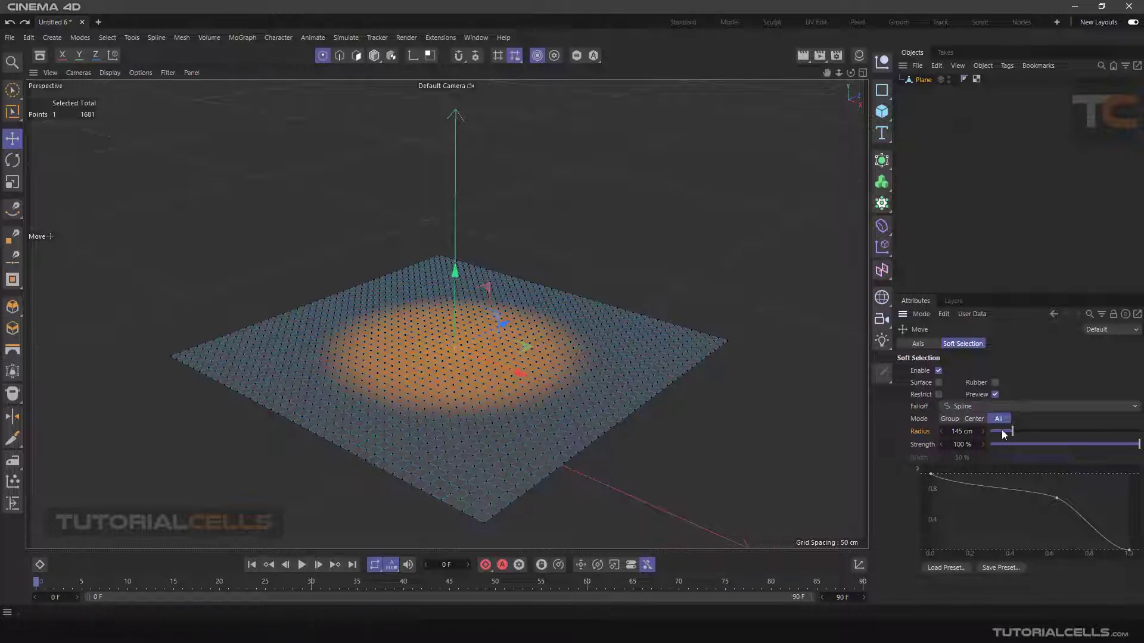
- Set the soft selection radius to 165 cm, keeping the strength at 100 %
{"action": "left_click_drag", "start_coordinate": [1016, 431], "coordinate": [1015, 431]}
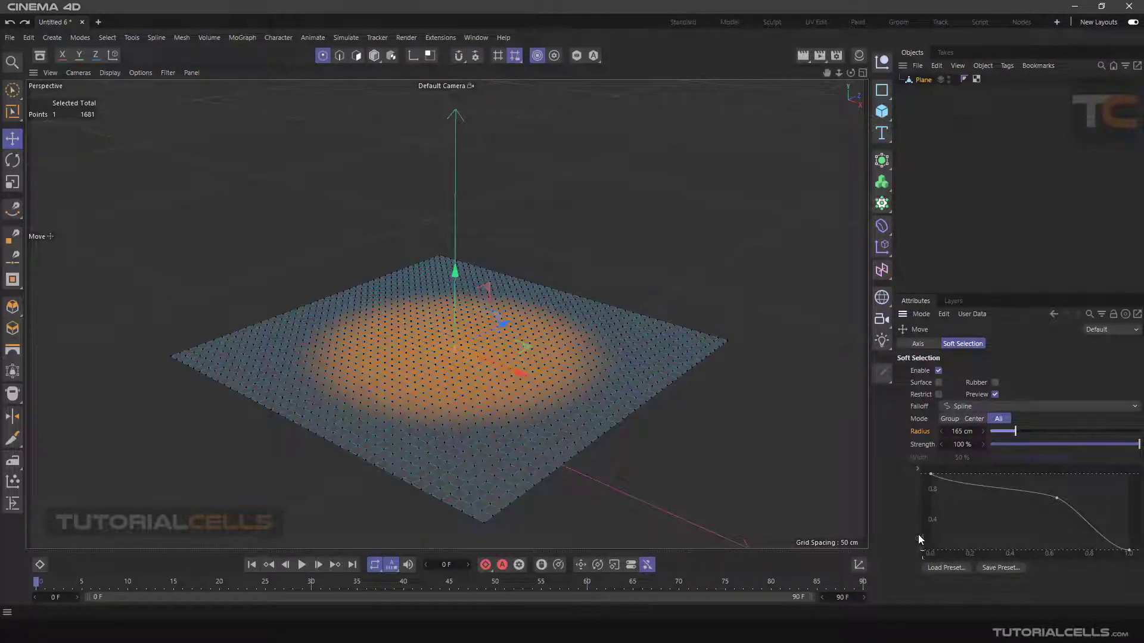
{"action": "left_click", "coordinate": [921, 445]}
{"action": "mouse_move", "coordinate": [1138, 445]}
{"action": "left_mouse_down"}
{"action": "mouse_move", "coordinate": [1060, 447]}
{"action": "mouse_move", "coordinate": [1139, 451]}
{"action": "left_mouse_up"}
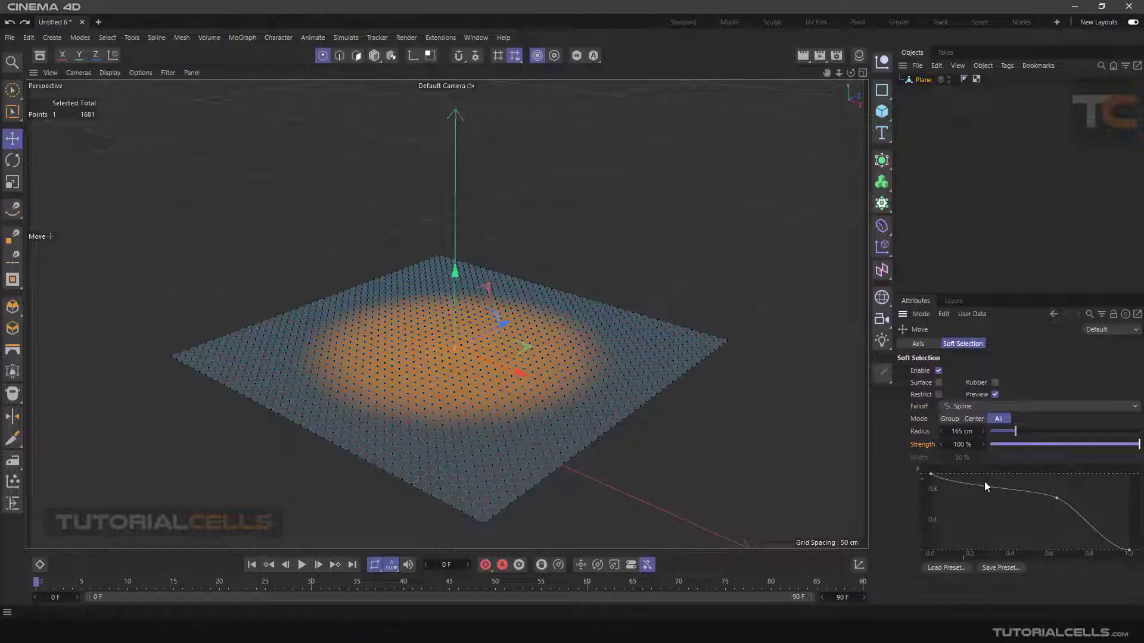
- Shift the falloff curve's middle point slightly outward and add a low point at about X 0.35, Y 0.2
{"action": "mouse_move", "coordinate": [1054, 498]}
{"action": "left_mouse_down"}
{"action": "mouse_move", "coordinate": [1026, 526]}
{"action": "mouse_move", "coordinate": [1067, 496]}
{"action": "left_mouse_up"}
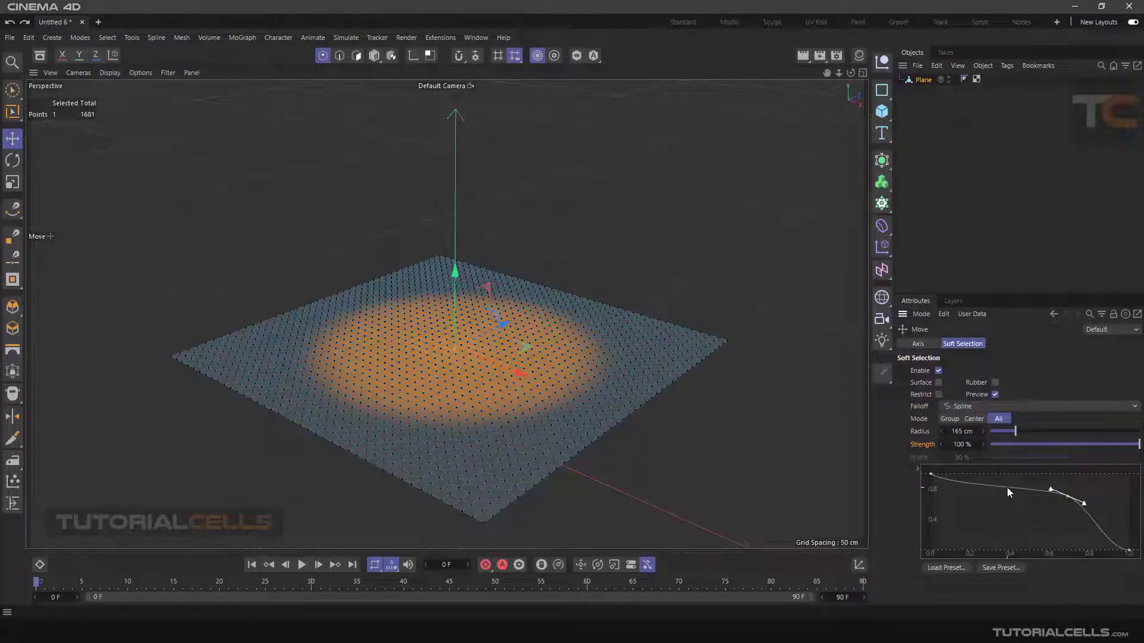
{"action": "left_click", "coordinate": [1007, 487], "text": "ctrl"}
{"action": "left_click_drag", "start_coordinate": [1006, 487], "coordinate": [999, 534]}
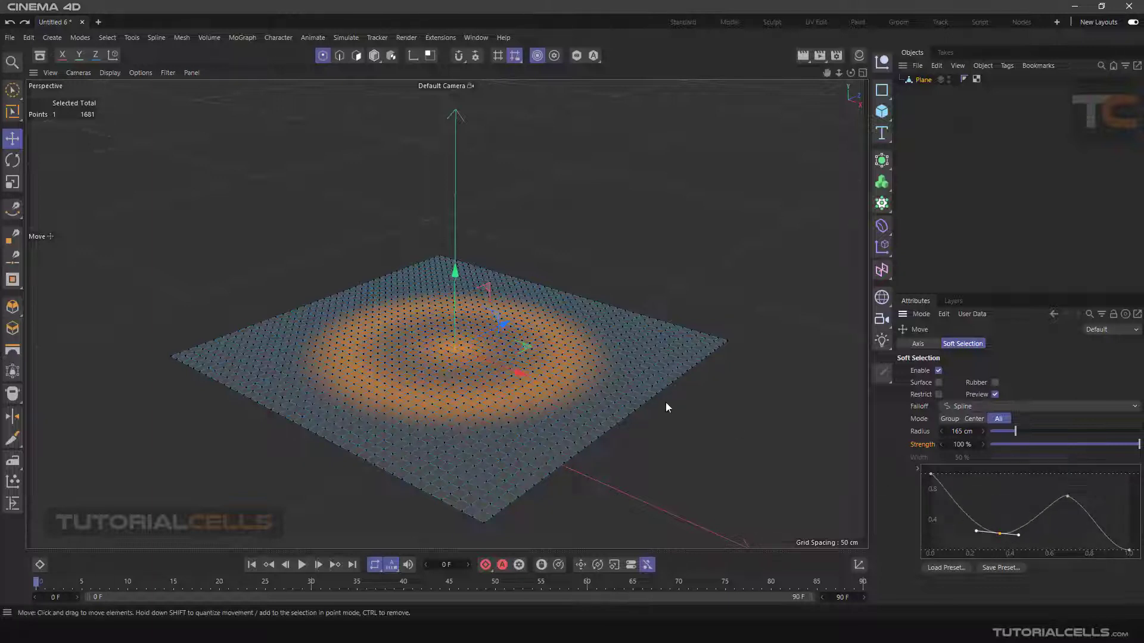
- Try raising the center point with the dipped spline falloff, then undo the move
{"action": "left_click_drag", "start_coordinate": [454, 279], "coordinate": [455, 220]}
{"action": "left_click_drag", "start_coordinate": [499, 364], "coordinate": [519, 351], "text": "alt"}
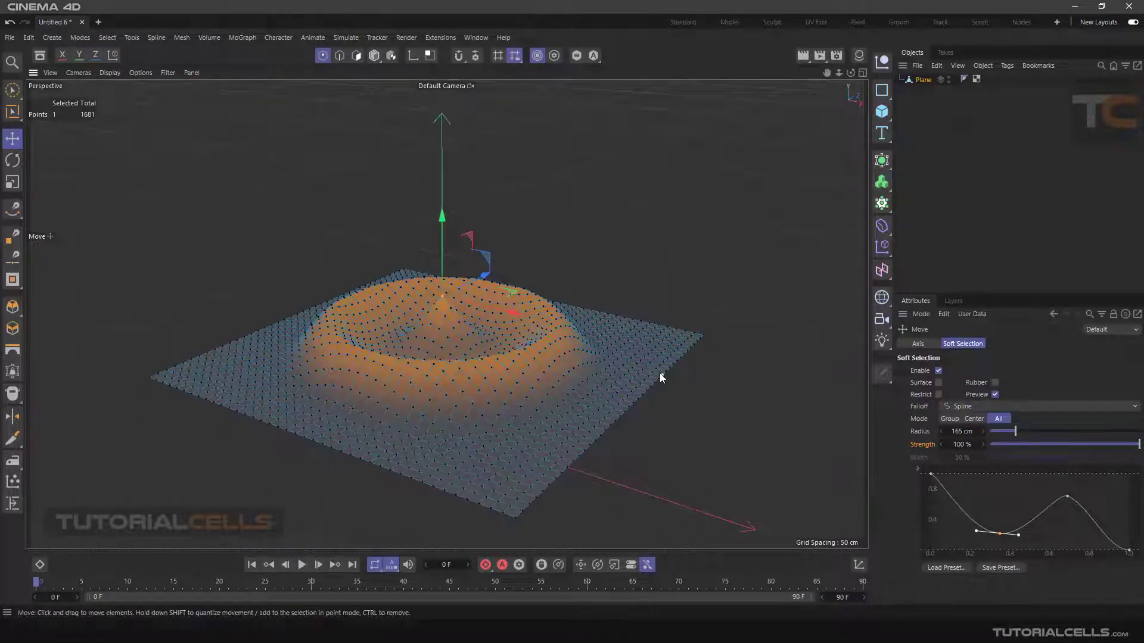
{"action": "key", "text": "ctrl+z"}
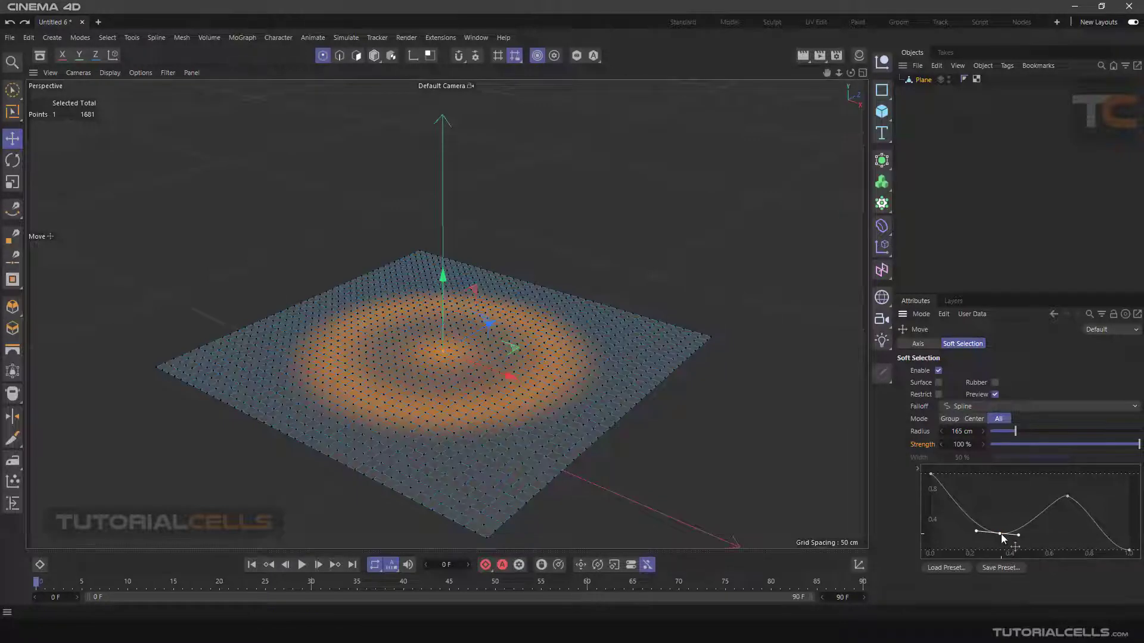
- Delete the low point from the falloff curve and reshape it into an arch starting at 0 and peaking at about X 0.5, Y 1.0
{"action": "key", "text": "Delete"}
{"action": "left_click_drag", "start_coordinate": [930, 473], "coordinate": [942, 517]}
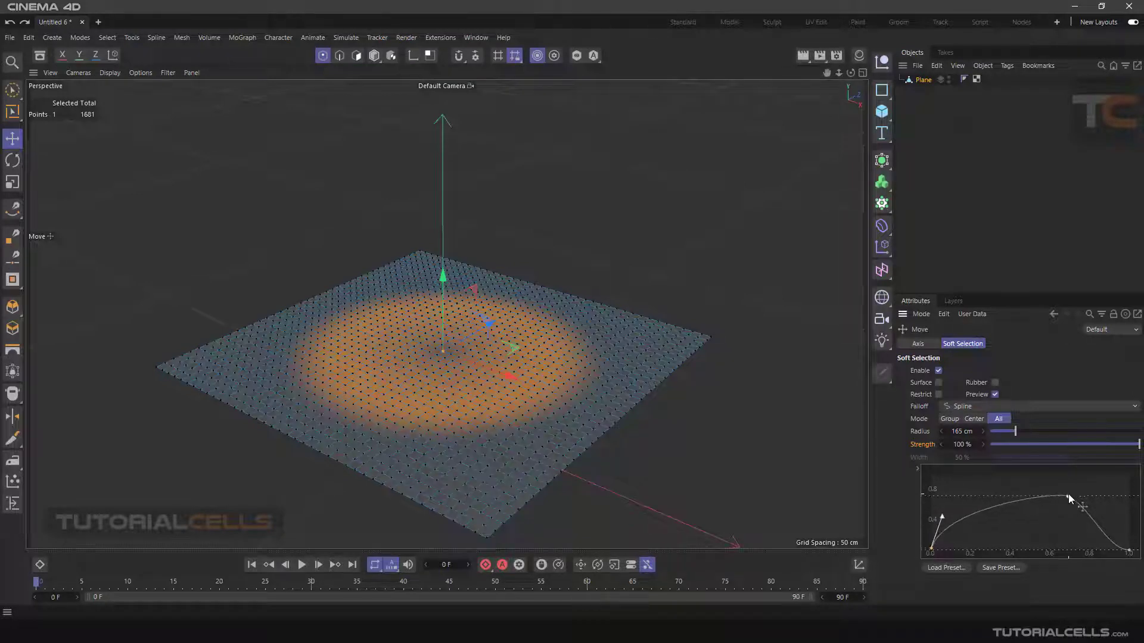
{"action": "left_click_drag", "start_coordinate": [1067, 494], "coordinate": [989, 488]}
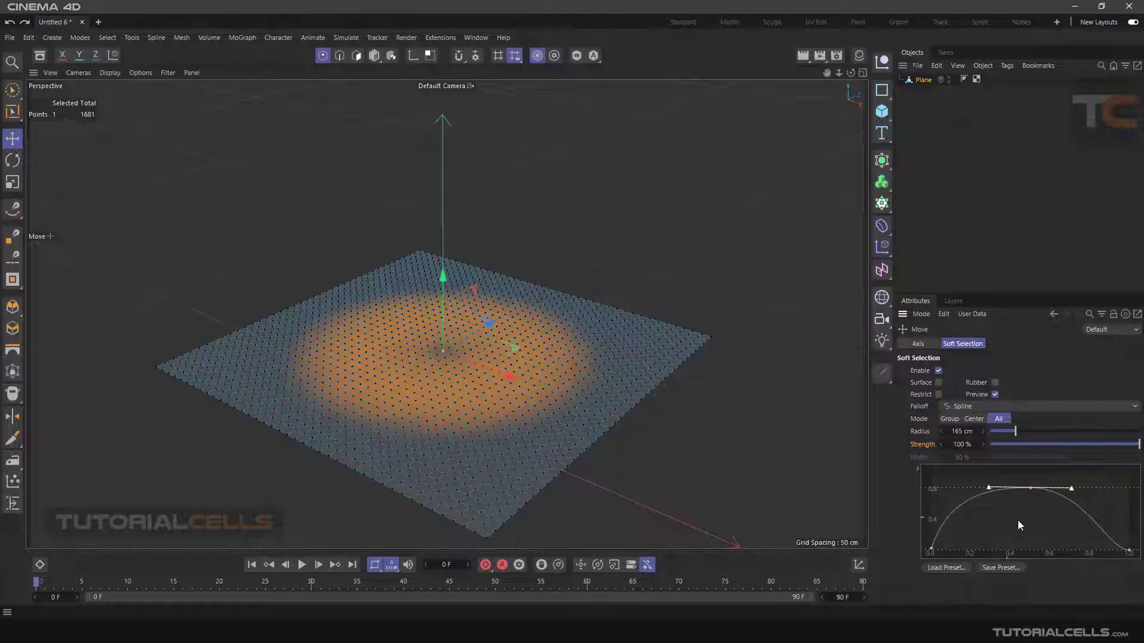
{"action": "left_click", "coordinate": [1127, 549]}
{"action": "left_click_drag", "start_coordinate": [1112, 550], "coordinate": [1113, 529]}
{"action": "left_click", "coordinate": [1031, 488]}
{"action": "left_click_drag", "start_coordinate": [1032, 486], "coordinate": [1032, 474]}
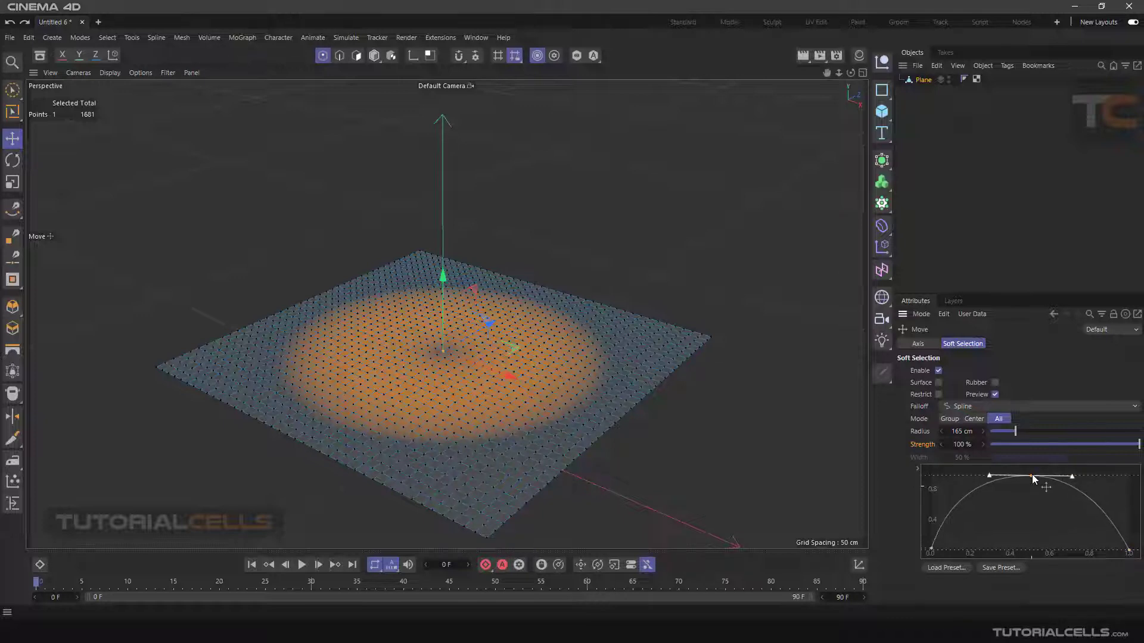
{"action": "left_click", "coordinate": [932, 550]}
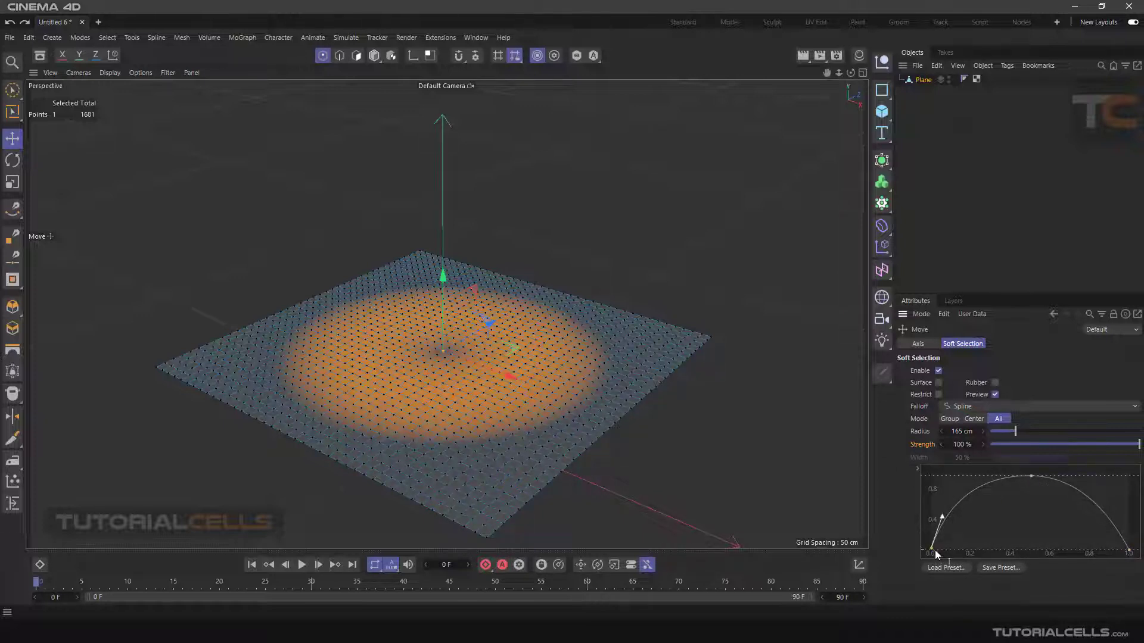
{"action": "mouse_move", "coordinate": [932, 549]}
{"action": "left_mouse_down"}
{"action": "mouse_move", "coordinate": [945, 551]}
{"action": "mouse_move", "coordinate": [932, 550]}
{"action": "left_mouse_up"}
- Try raising the center point with the arched spline falloff, inspect the resulting shape, and undo the move
{"action": "left_click_drag", "start_coordinate": [445, 279], "coordinate": [442, 203]}
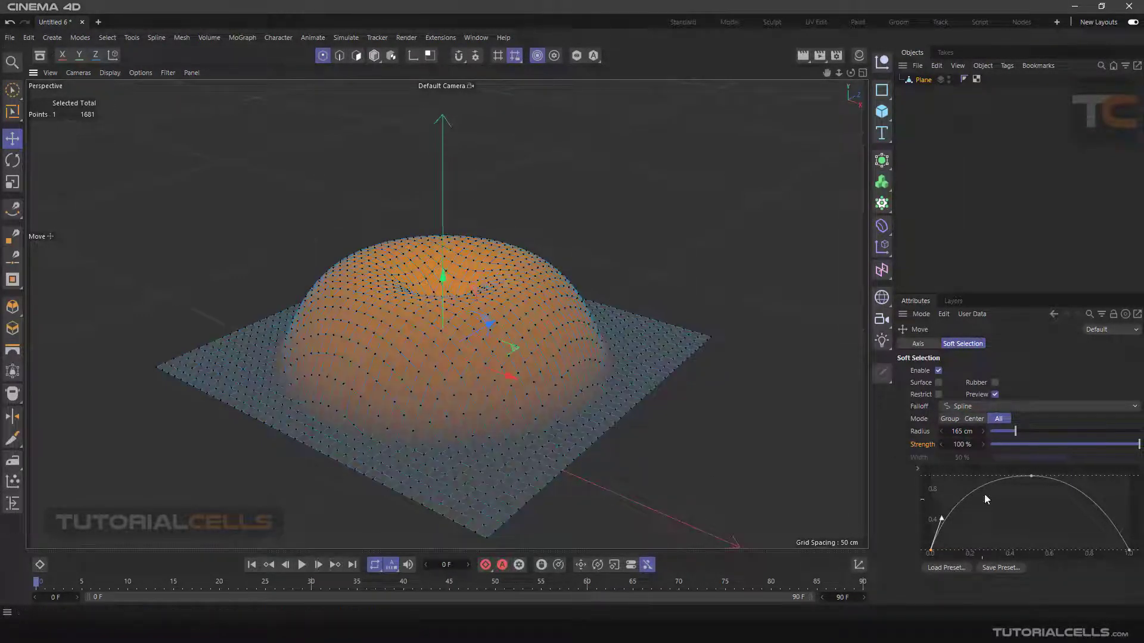
{"action": "left_click_drag", "start_coordinate": [473, 312], "coordinate": [466, 377], "text": "alt"}
{"action": "mouse_move", "coordinate": [461, 292]}
{"action": "left_mouse_down", "text": "alt"}
{"action": "mouse_move", "coordinate": [446, 277]}
{"action": "mouse_move", "coordinate": [468, 195]}
{"action": "left_mouse_up", "text": "alt"}
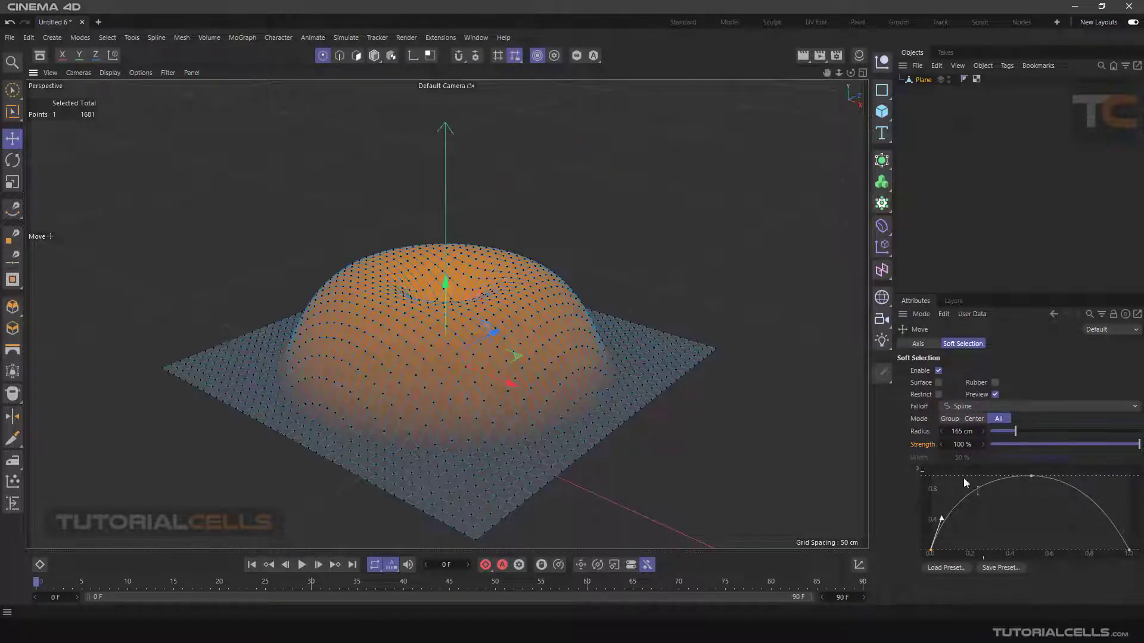
{"action": "left_click_drag", "start_coordinate": [516, 258], "coordinate": [434, 313], "text": "alt"}
{"action": "left_click_drag", "start_coordinate": [593, 417], "coordinate": [553, 291], "text": "alt"}
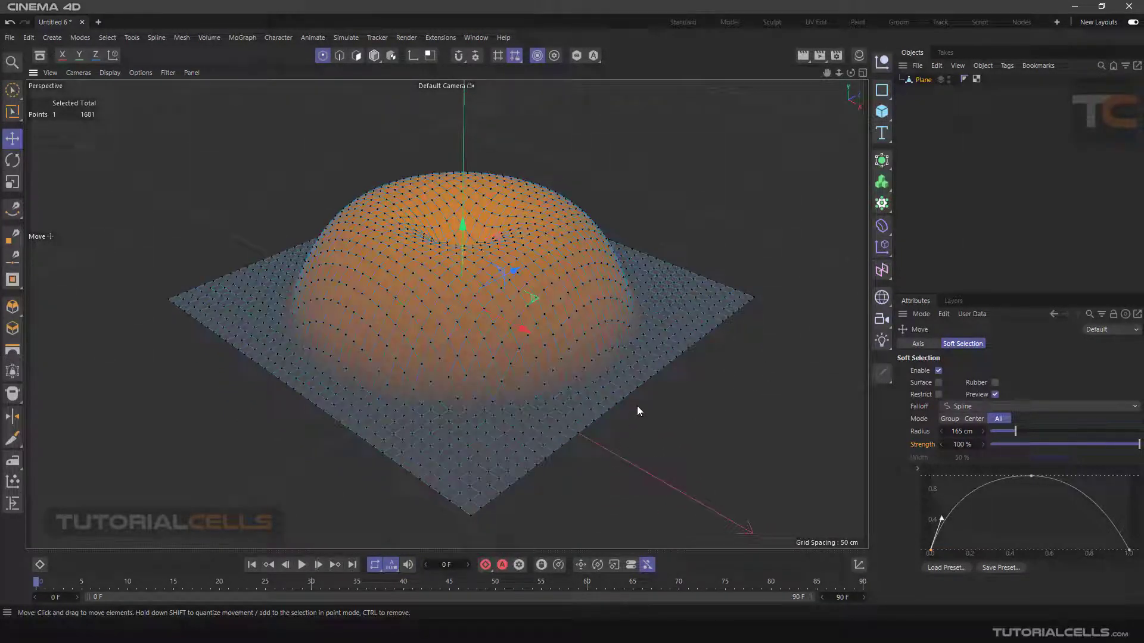
{"action": "key", "text": "ctrl+z"}
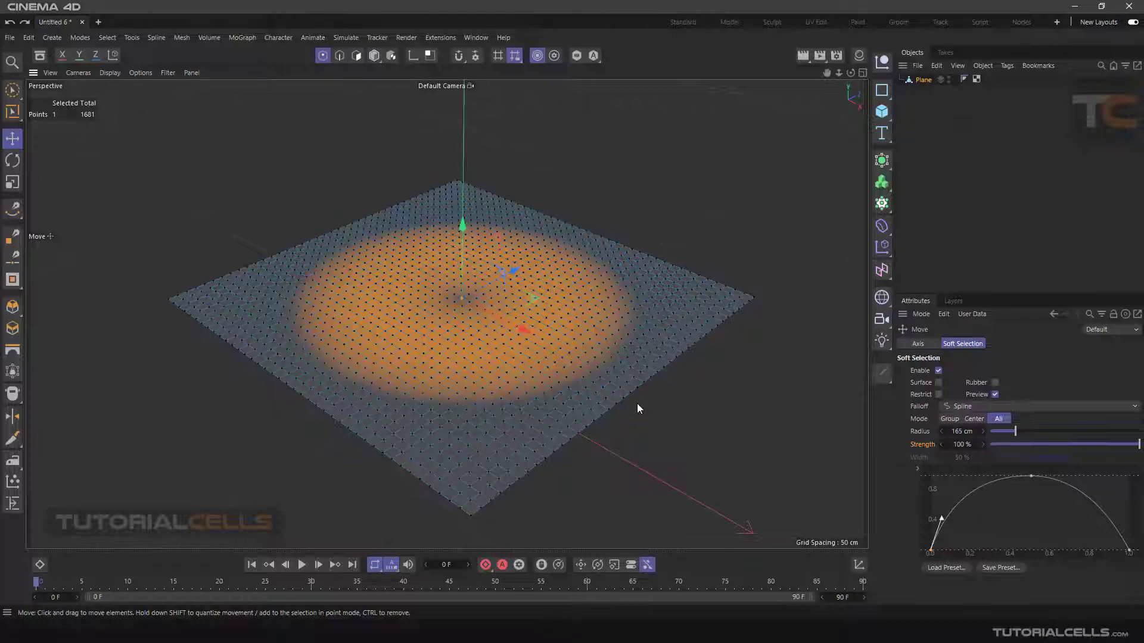
- Add a point to the rising side of the falloff curve, pull it down, and delete it again
{"action": "left_click_drag", "start_coordinate": [638, 403], "coordinate": [632, 341], "text": "alt"}
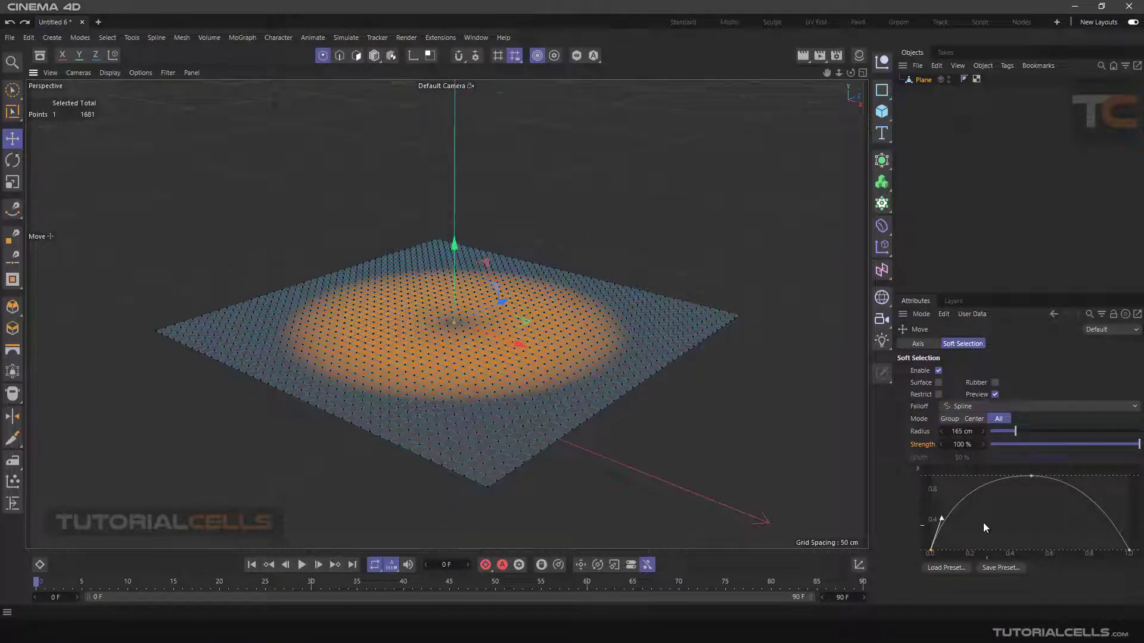
{"action": "left_click", "coordinate": [970, 495], "text": "ctrl"}
{"action": "left_click_drag", "start_coordinate": [970, 496], "coordinate": [997, 524]}
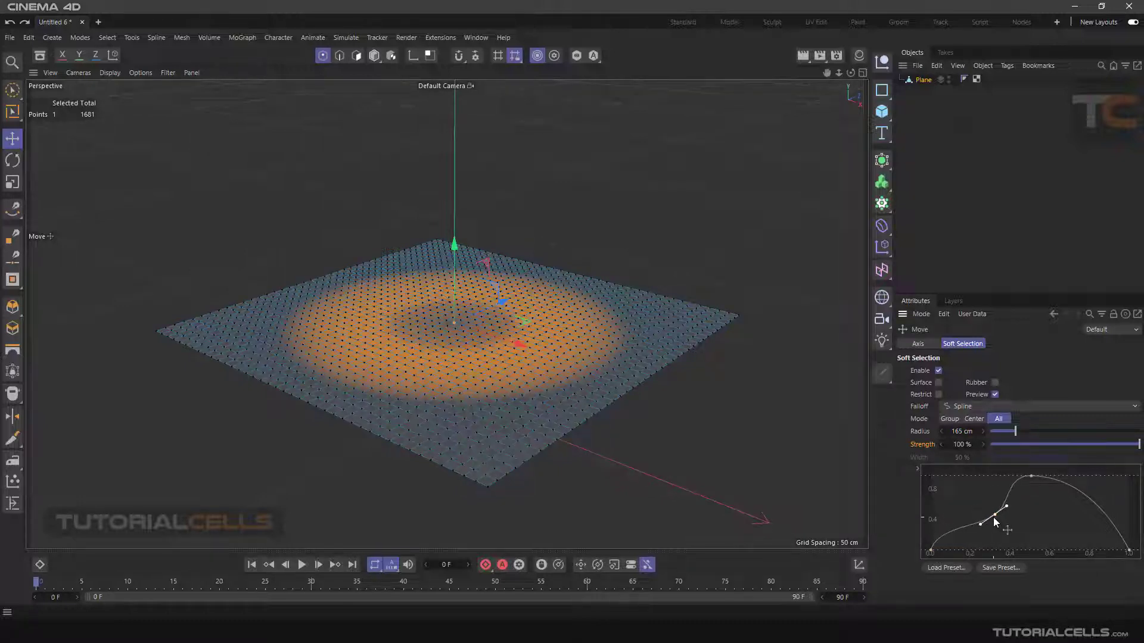
{"action": "key", "text": "Delete"}
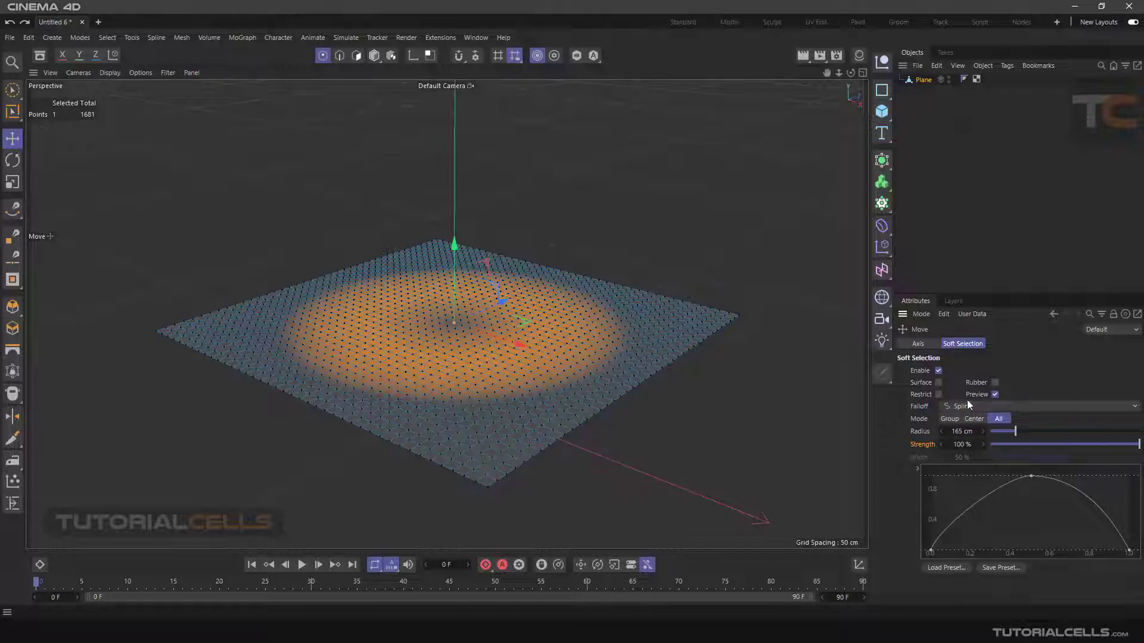
- Try raising the center point with the soft selection Preview disabled, undo the move, and re-enable Preview
{"action": "left_click", "coordinate": [994, 394]}
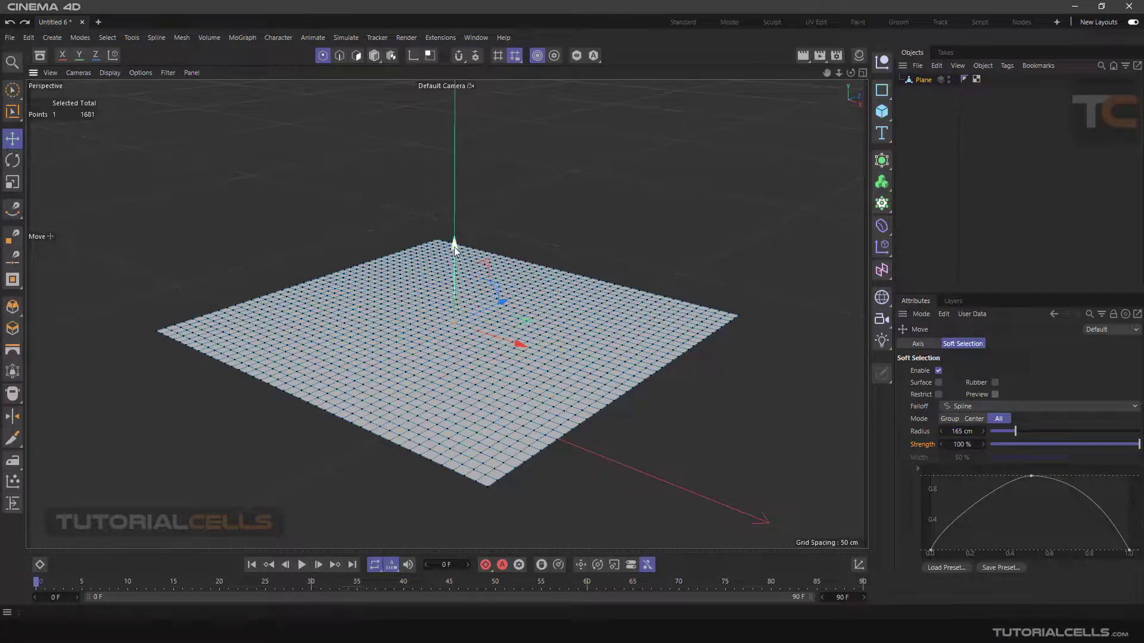
{"action": "left_click_drag", "start_coordinate": [454, 246], "coordinate": [459, 185]}
{"action": "key", "text": "ctrl+z"}
{"action": "left_click", "coordinate": [993, 395]}
{"action": "left_click", "coordinate": [993, 395]}
{"action": "left_click", "coordinate": [993, 395]}
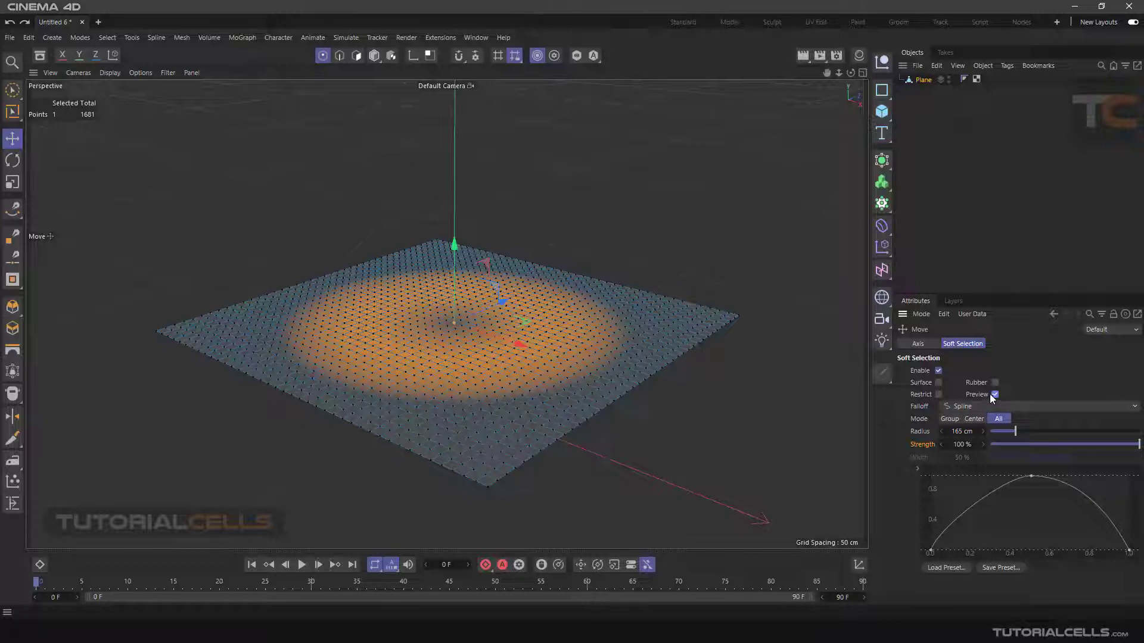
- Set the falloff to Dome with Rubber enabled, then try moving the center point and undo the move
{"action": "left_click", "coordinate": [996, 406]}
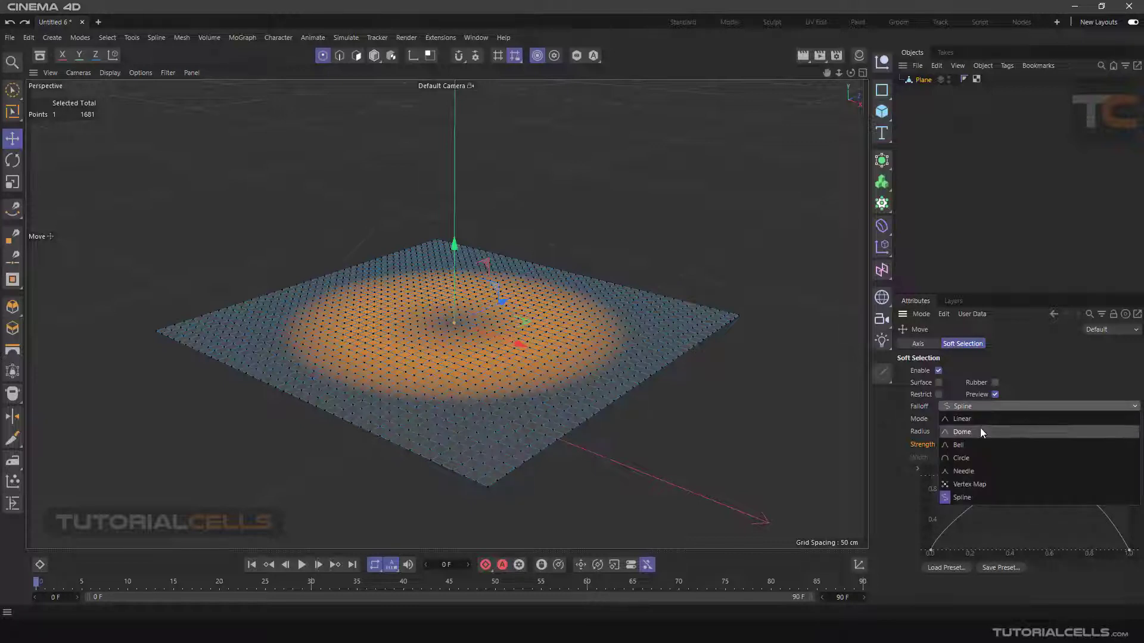
{"action": "left_click", "coordinate": [962, 431]}
{"action": "left_click", "coordinate": [995, 382]}
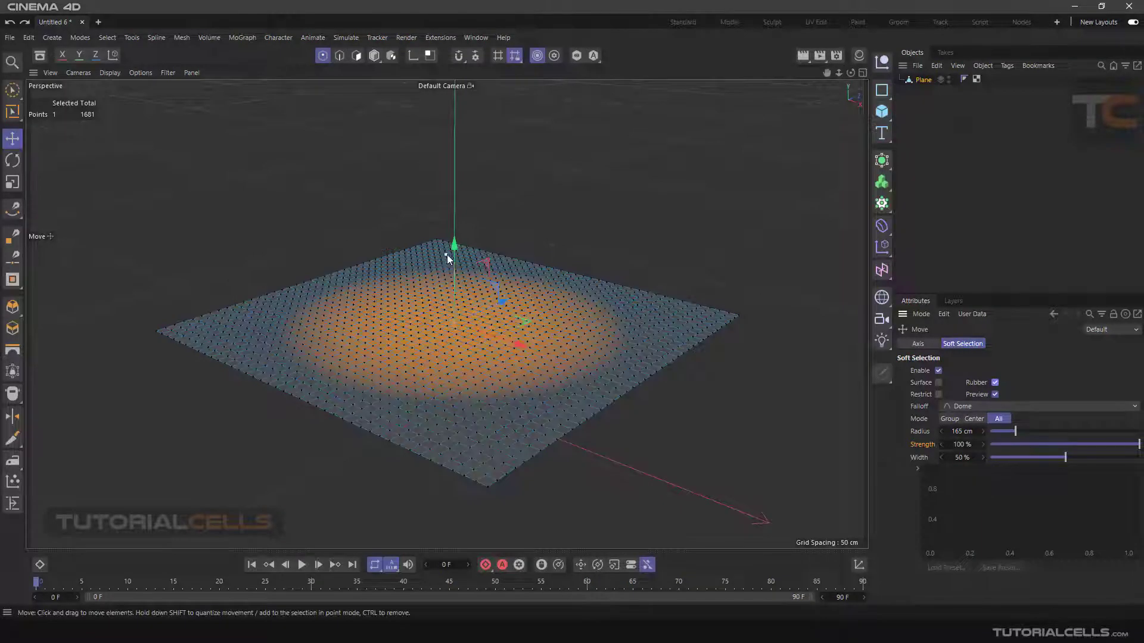
{"action": "left_click_drag", "start_coordinate": [452, 251], "coordinate": [498, 240]}
{"action": "key", "text": "ctrl+z"}
- Try raising the center point with Restrict enabled, then undo the move and disable Restrict
{"action": "left_click", "coordinate": [938, 394]}
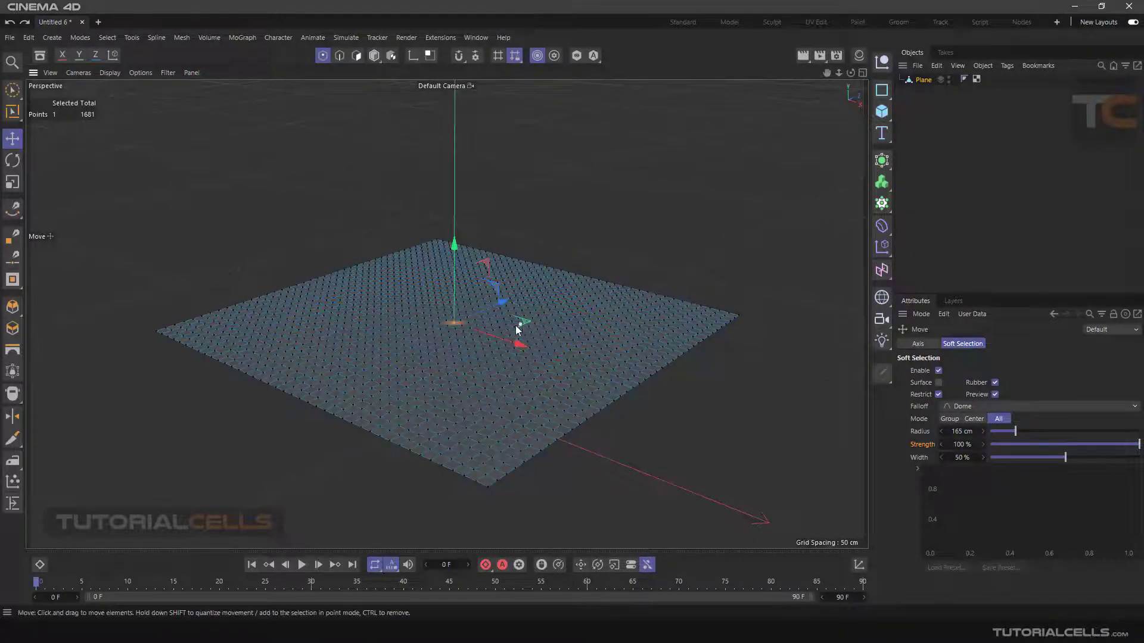
{"action": "scroll", "coordinate": [477, 322], "scroll_direction": "up", "scroll_amount": 8}
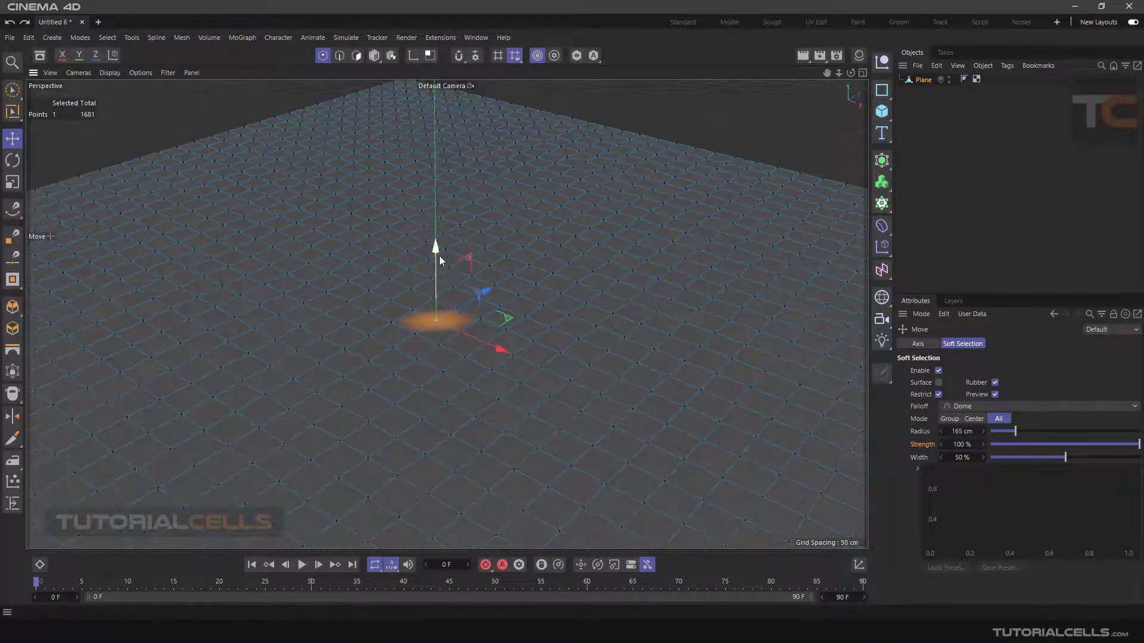
{"action": "left_click_drag", "start_coordinate": [438, 256], "coordinate": [438, 181]}
{"action": "key", "text": "ctrl+z"}
{"action": "left_click", "coordinate": [939, 395]}
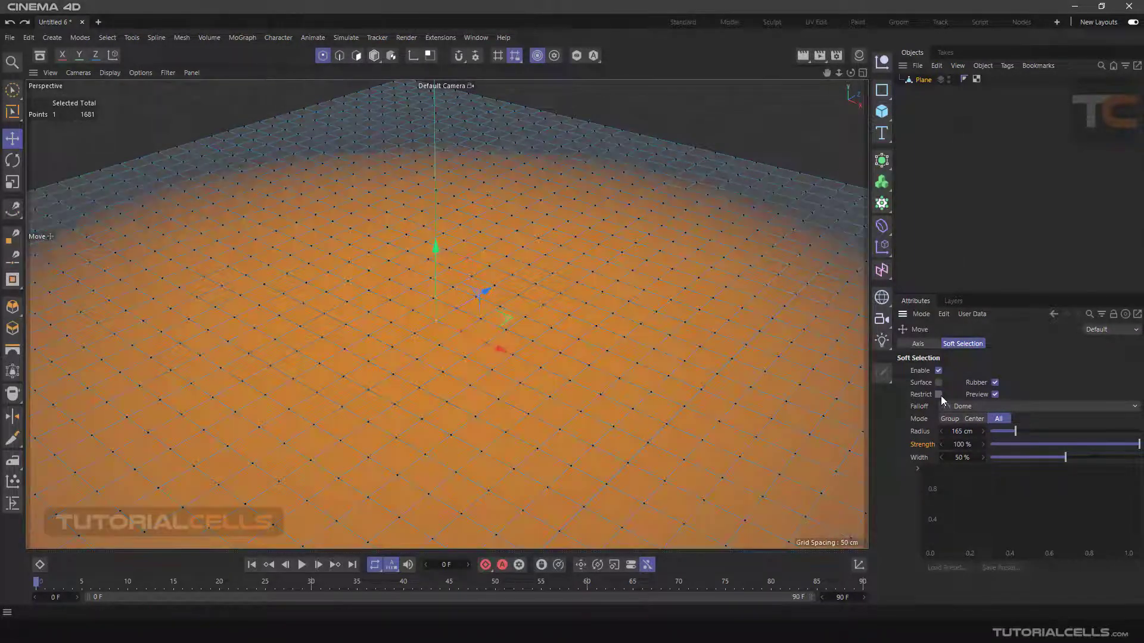
- Enable and disable Restrict to compare its effect on the plane, then switch the mode to Group and back to All
{"action": "left_click", "coordinate": [939, 395]}
{"action": "scroll", "coordinate": [620, 380], "scroll_direction": "down", "scroll_amount": 10}
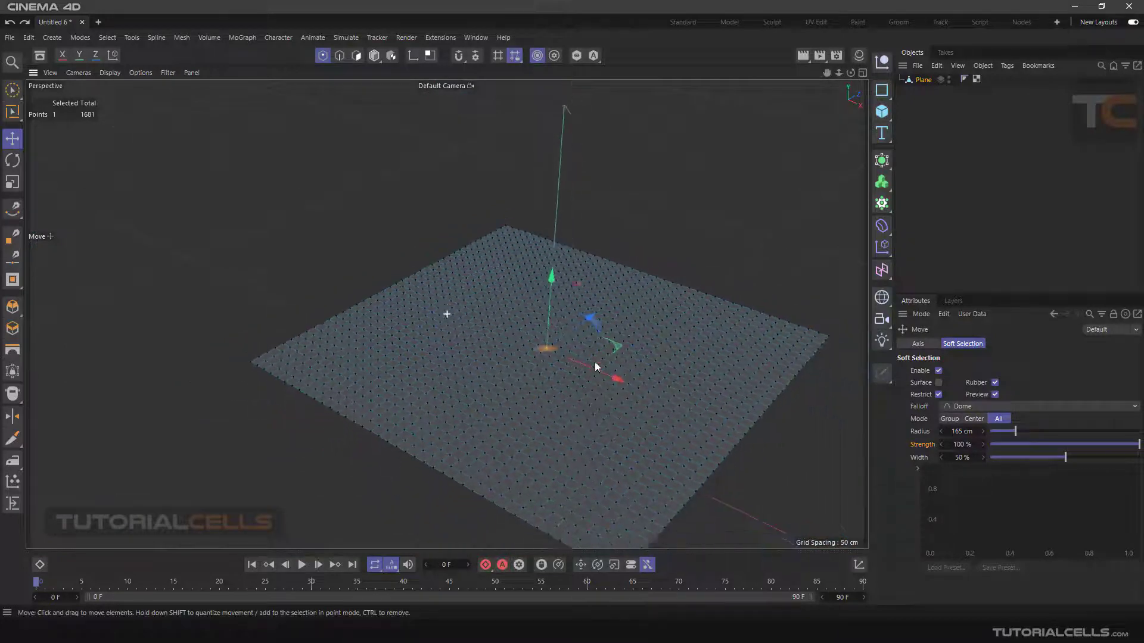
{"action": "middle_click_drag", "start_coordinate": [595, 362], "coordinate": [577, 332], "text": "alt"}
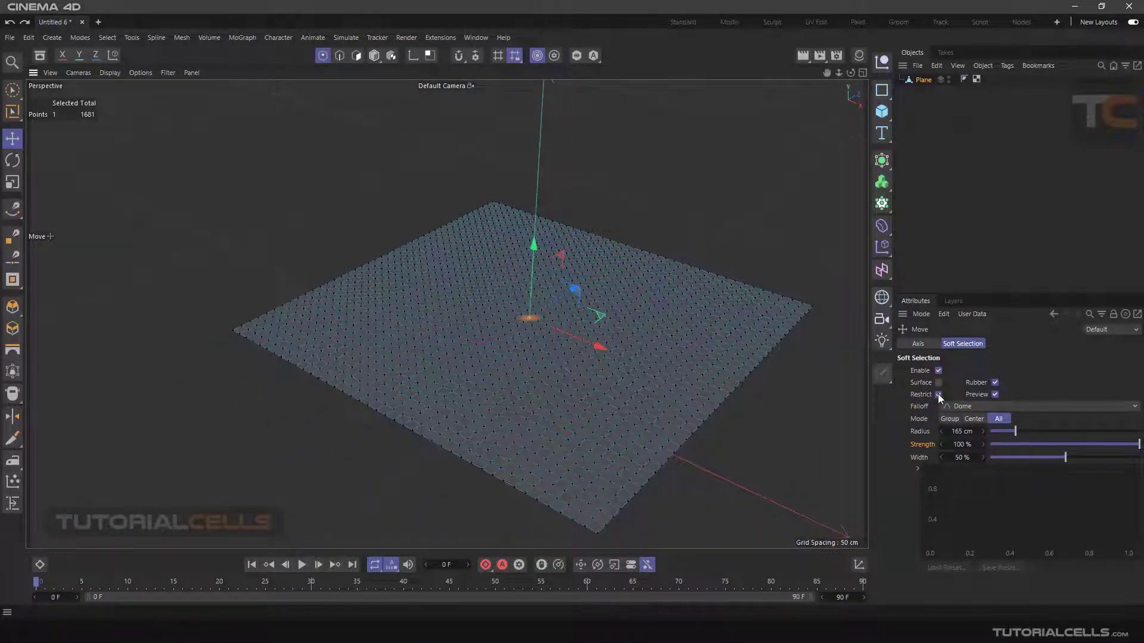
{"action": "left_click", "coordinate": [939, 394]}
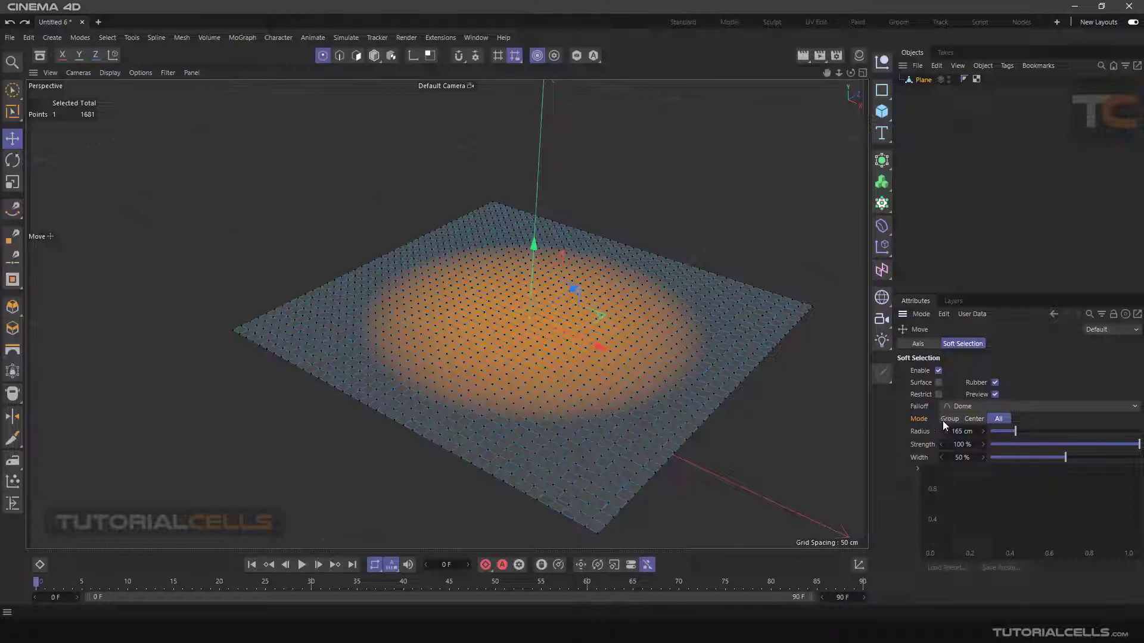
{"action": "left_click", "coordinate": [945, 420]}
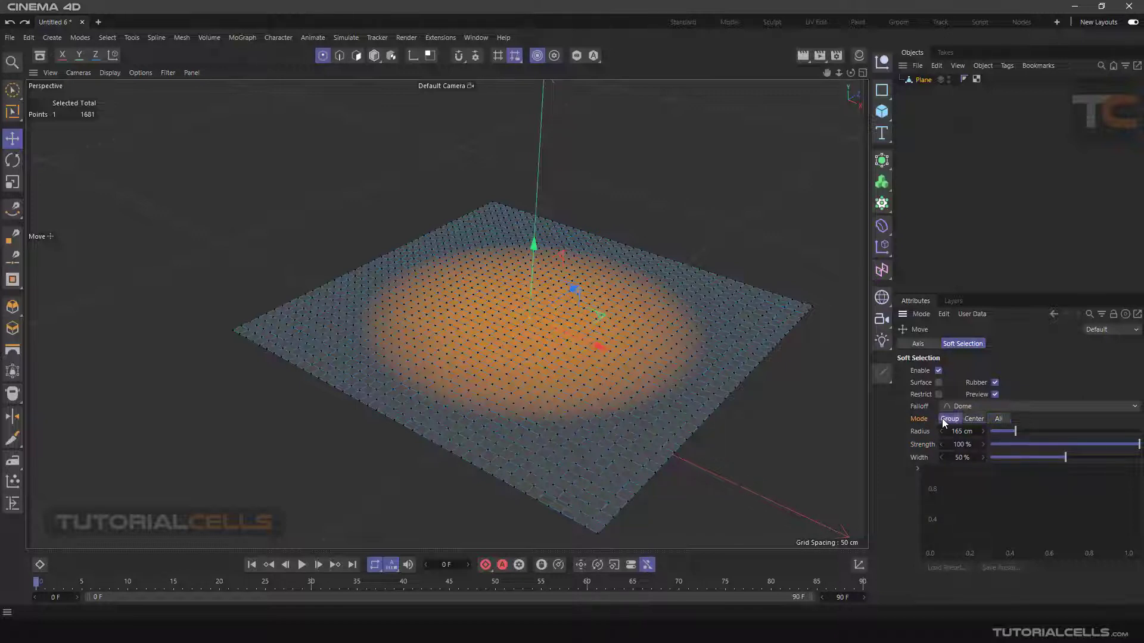
{"action": "left_click", "coordinate": [1001, 419]}
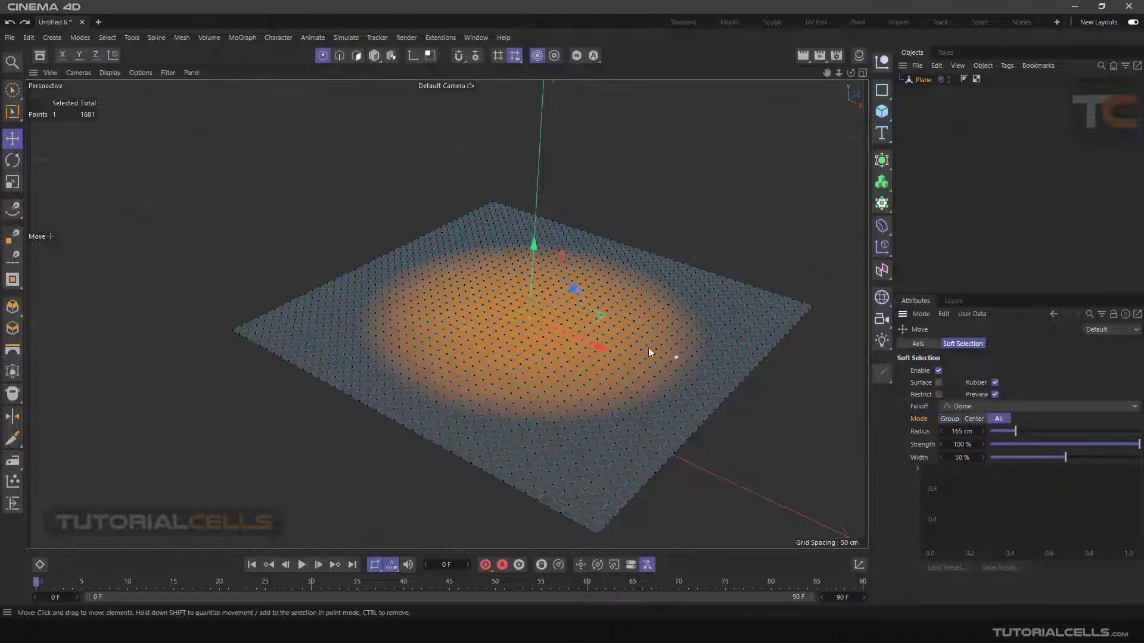
- Deselect the plane's center point and disable the soft selection Preview
{"action": "left_click", "coordinate": [260, 234]}
{"action": "scroll", "coordinate": [394, 298], "scroll_direction": "down", "scroll_amount": 4}
{"action": "middle_click_drag", "start_coordinate": [431, 294], "coordinate": [411, 305], "text": "alt"}
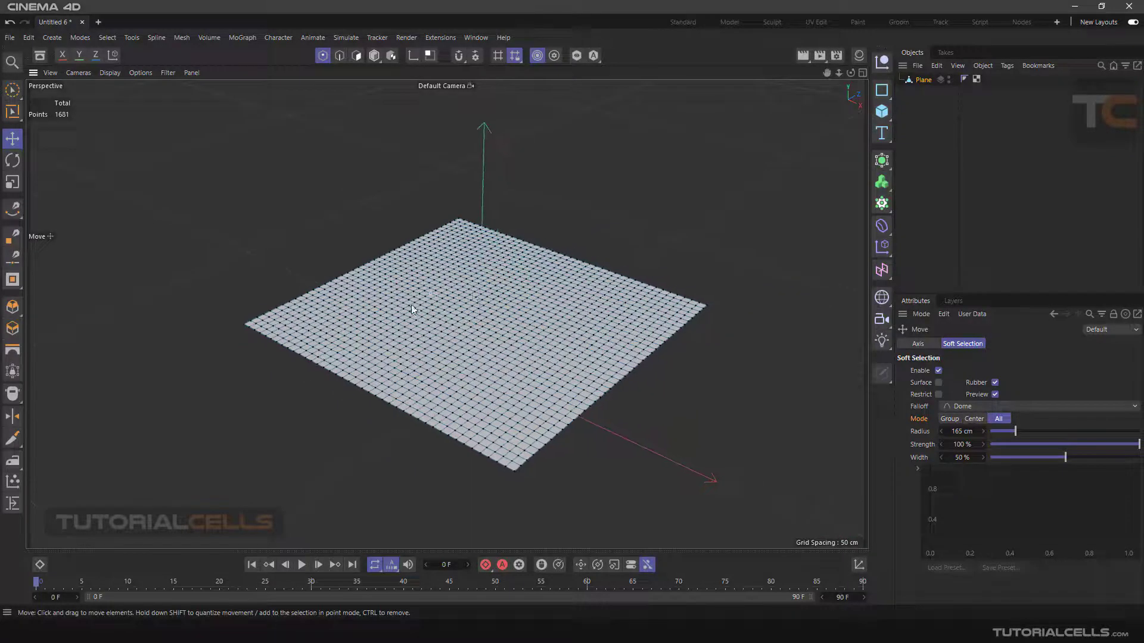
{"action": "left_click", "coordinate": [995, 394]}
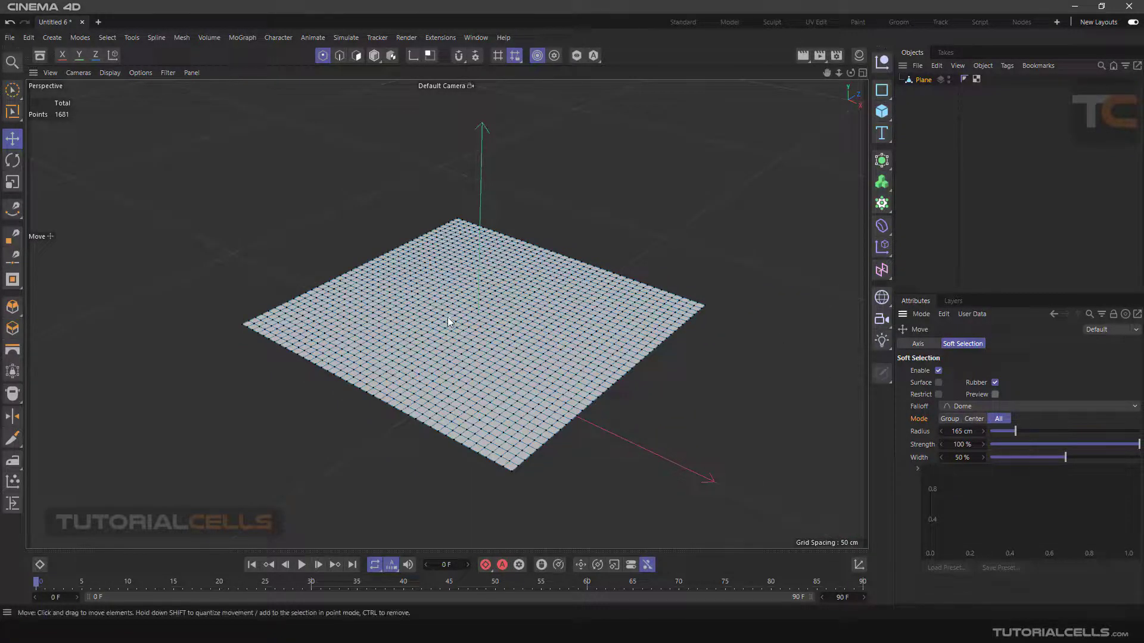
{"action": "scroll", "coordinate": [510, 327], "scroll_direction": "up", "scroll_amount": 3}
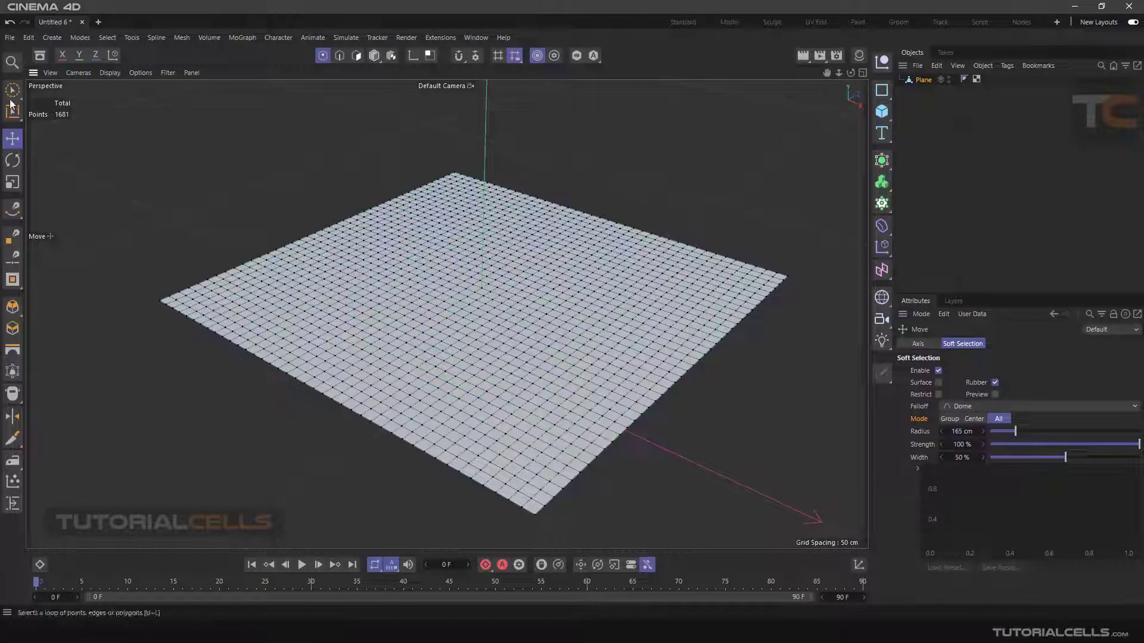
- Select four separate patches of polygons across the plane with Live Selection in polygon mode
{"action": "left_click", "coordinate": [12, 93]}
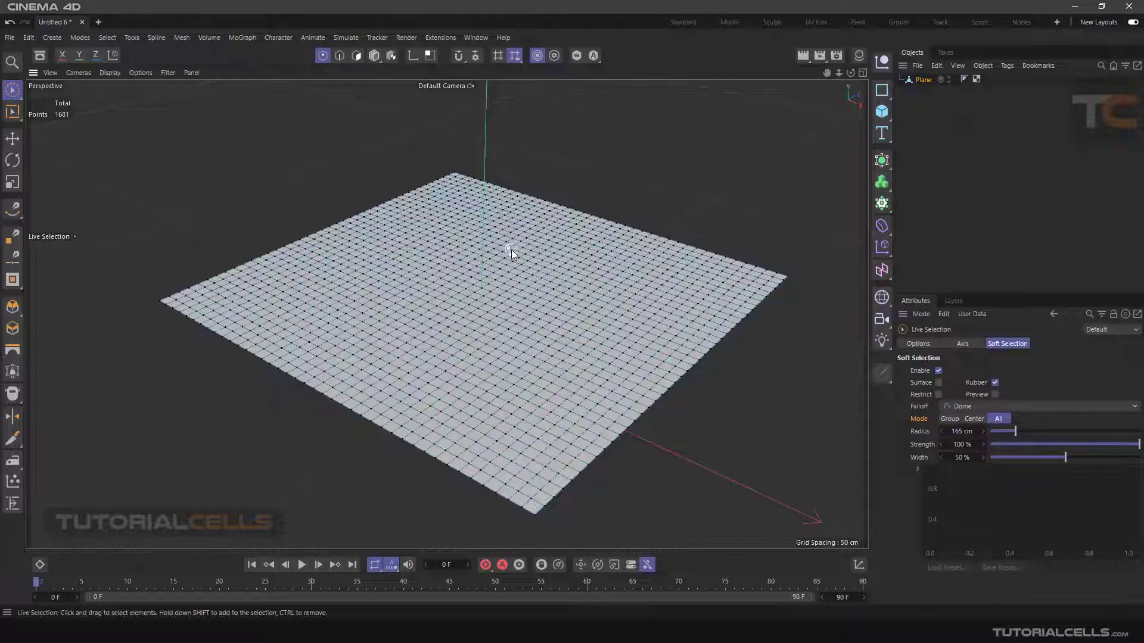
{"action": "left_click_drag", "start_coordinate": [506, 249], "coordinate": [506, 273]}
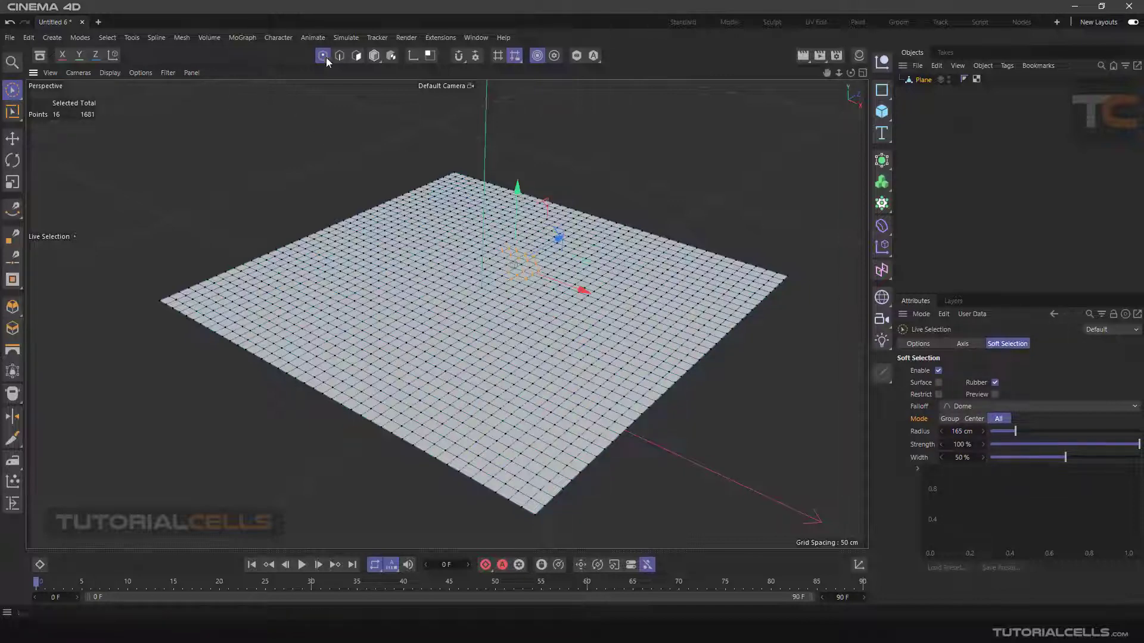
{"action": "left_click", "coordinate": [356, 55]}
{"action": "left_click", "coordinate": [542, 260]}
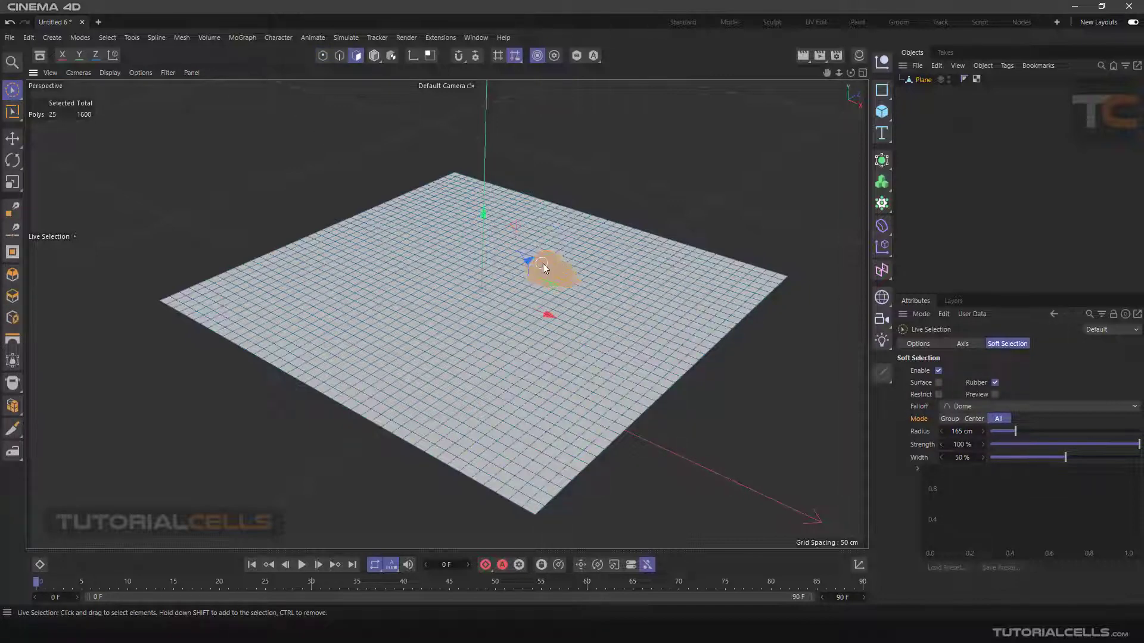
{"action": "left_click", "coordinate": [401, 261], "text": "shift"}
{"action": "left_click", "coordinate": [502, 388], "text": "shift"}
{"action": "left_click", "coordinate": [286, 328], "text": "shift"}
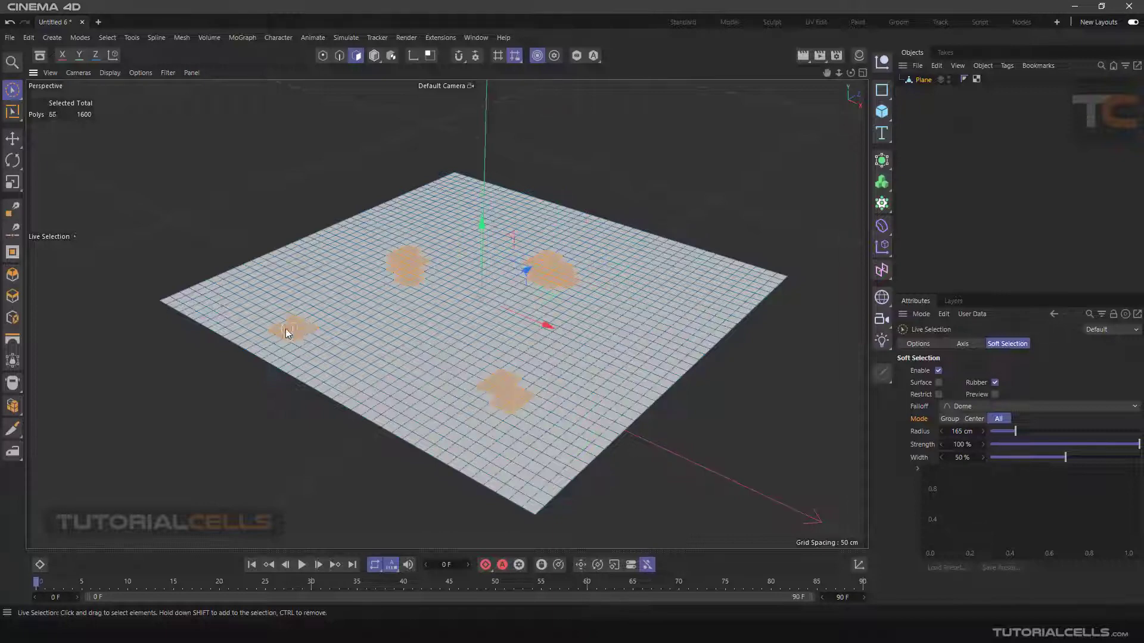
{"action": "left_click_drag", "start_coordinate": [284, 328], "coordinate": [301, 331], "text": "shift"}
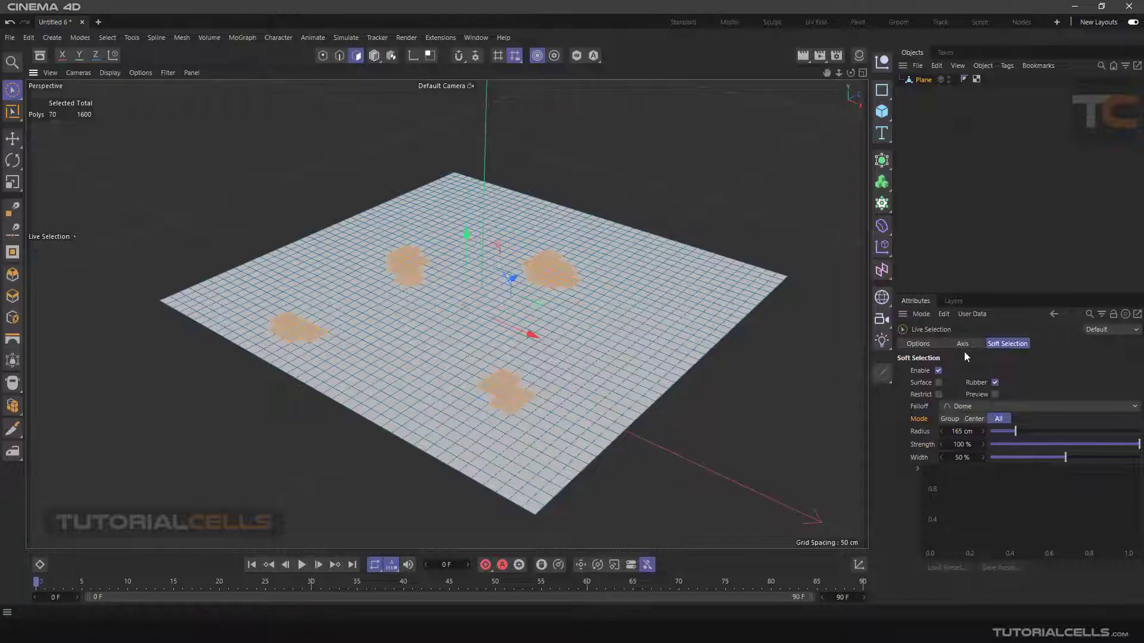
- Enable Preview with a soft selection radius of 54 cm, then try raising the four patches in All mode and undo the move
{"action": "left_click", "coordinate": [995, 395]}
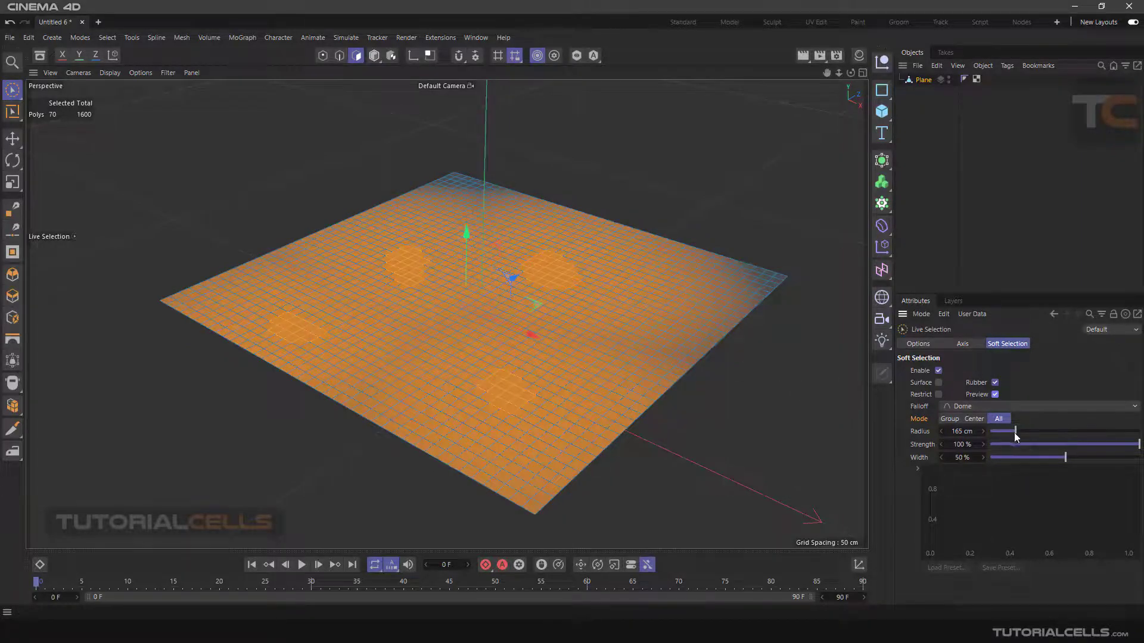
{"action": "left_click_drag", "start_coordinate": [1014, 431], "coordinate": [996, 432]}
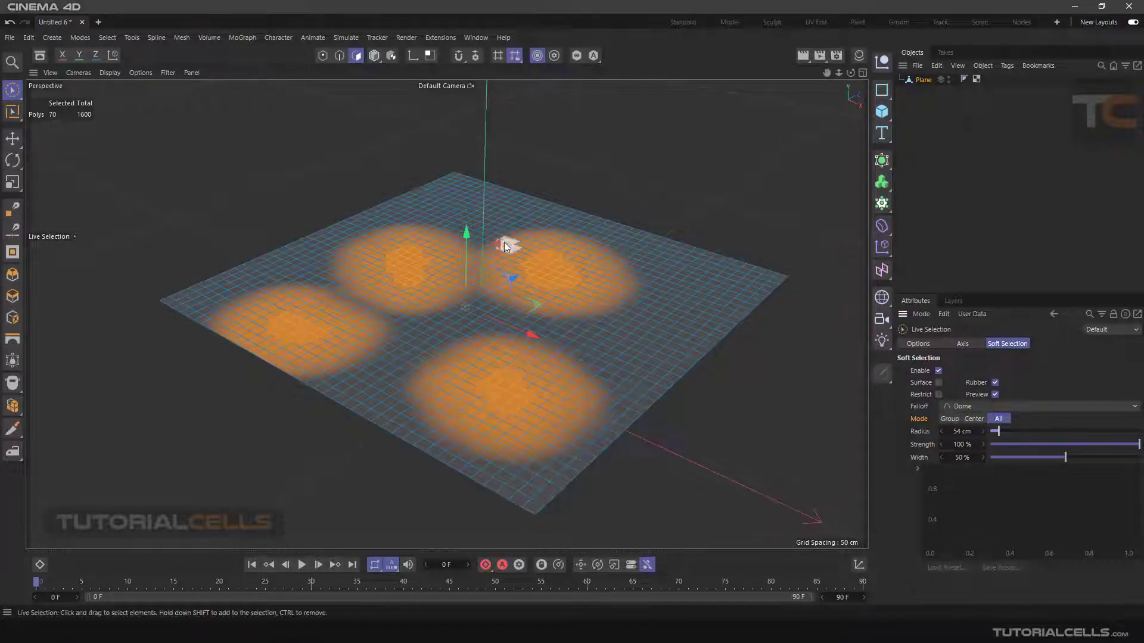
{"action": "left_click_drag", "start_coordinate": [473, 240], "coordinate": [463, 188]}
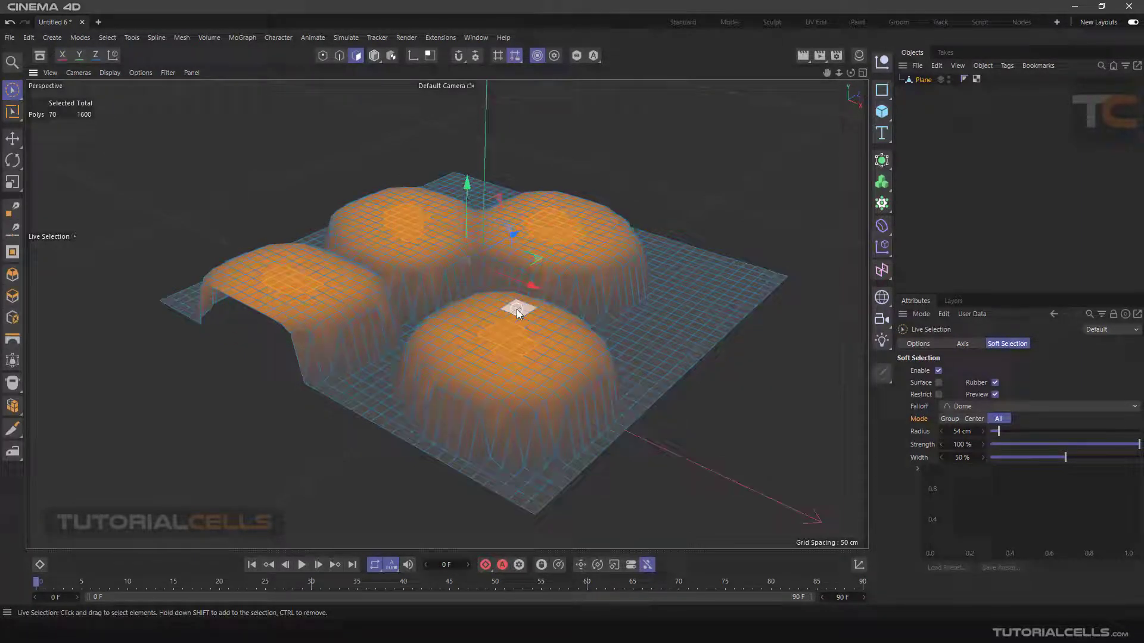
{"action": "key", "text": "ctrl+z"}
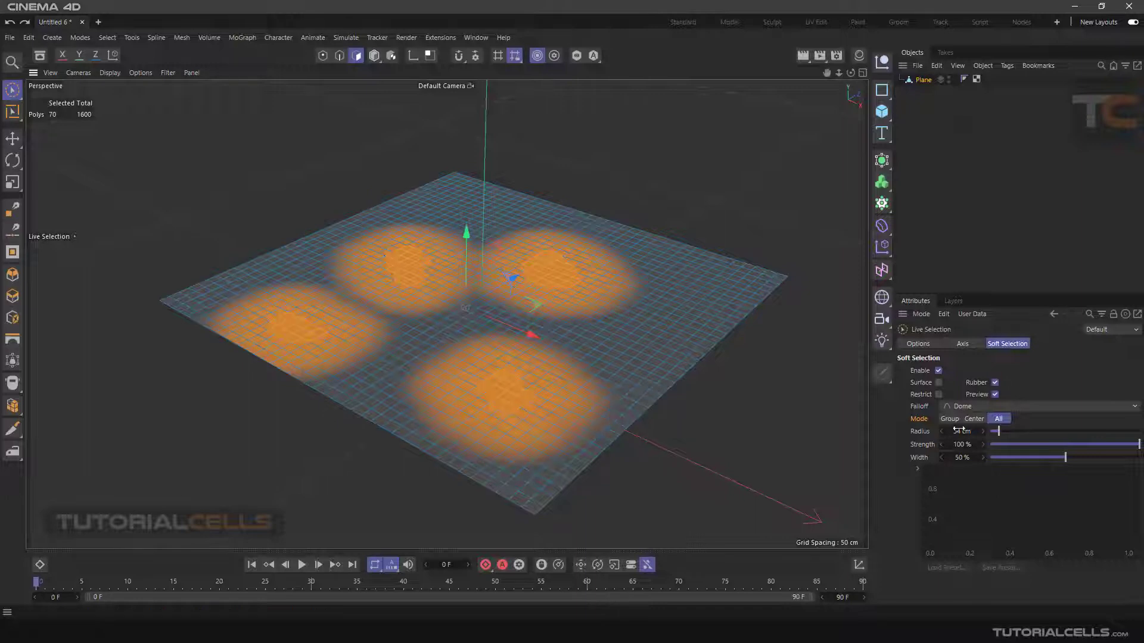
- Try raising the selection with the soft selection mode set to Center, then undo the move
{"action": "left_click", "coordinate": [974, 419]}
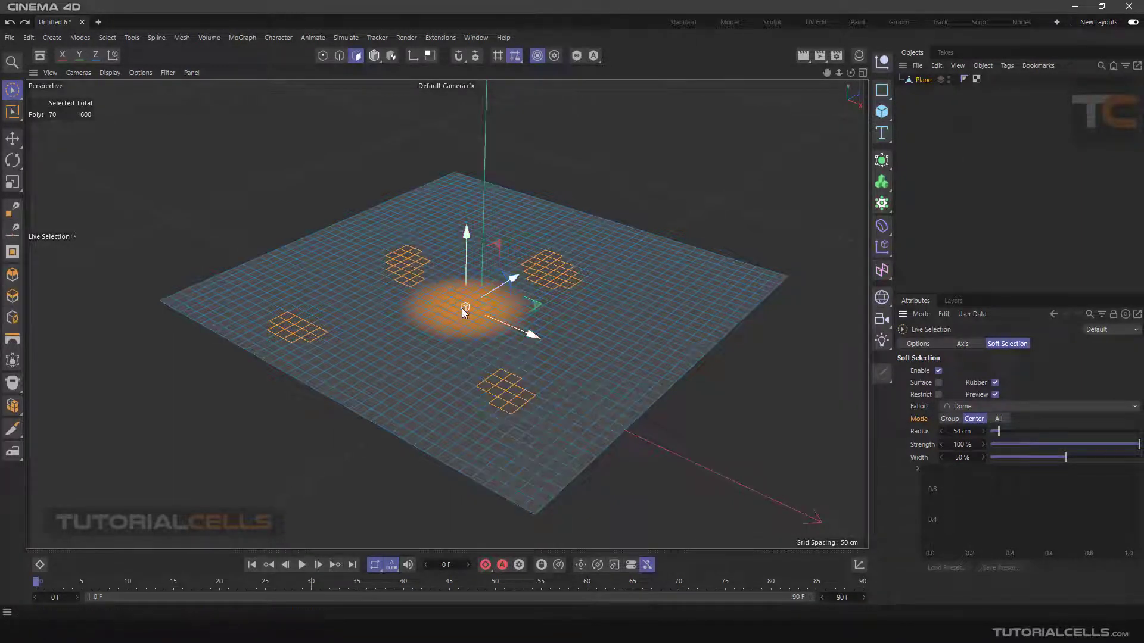
{"action": "mouse_move", "coordinate": [463, 236]}
{"action": "left_mouse_down"}
{"action": "mouse_move", "coordinate": [466, 214]}
{"action": "mouse_move", "coordinate": [462, 243]}
{"action": "left_mouse_up"}
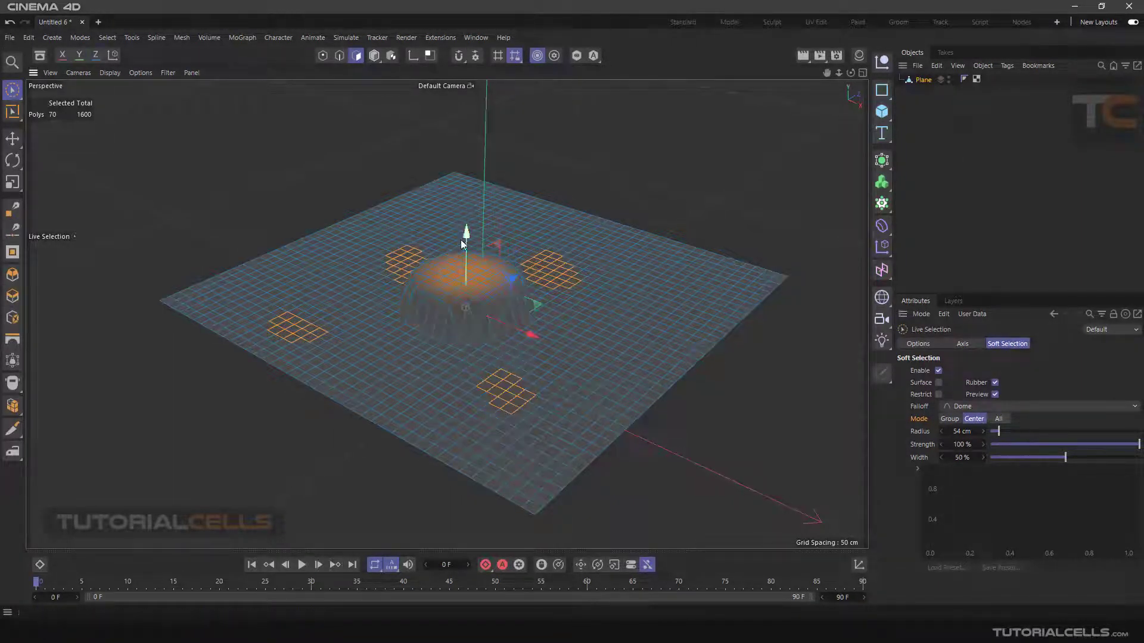
{"action": "key", "text": "ctrl+z"}
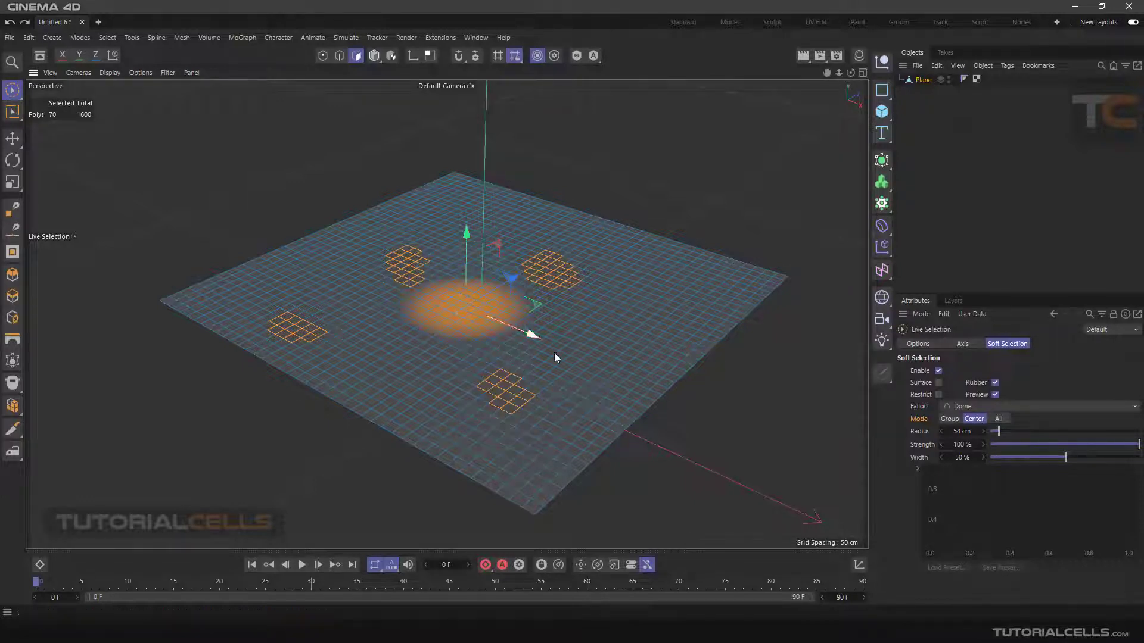
- Try raising the four patches in Group mode, undo the move, and compare the Group and All previews, ending on All
{"action": "left_click", "coordinate": [948, 419]}
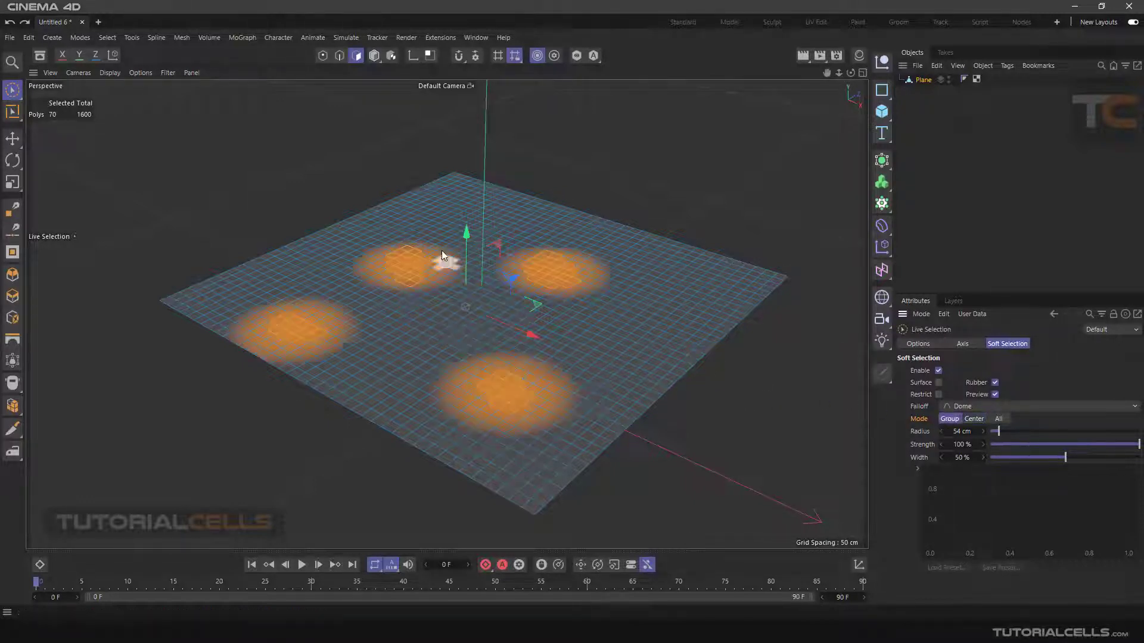
{"action": "left_click_drag", "start_coordinate": [466, 234], "coordinate": [468, 204]}
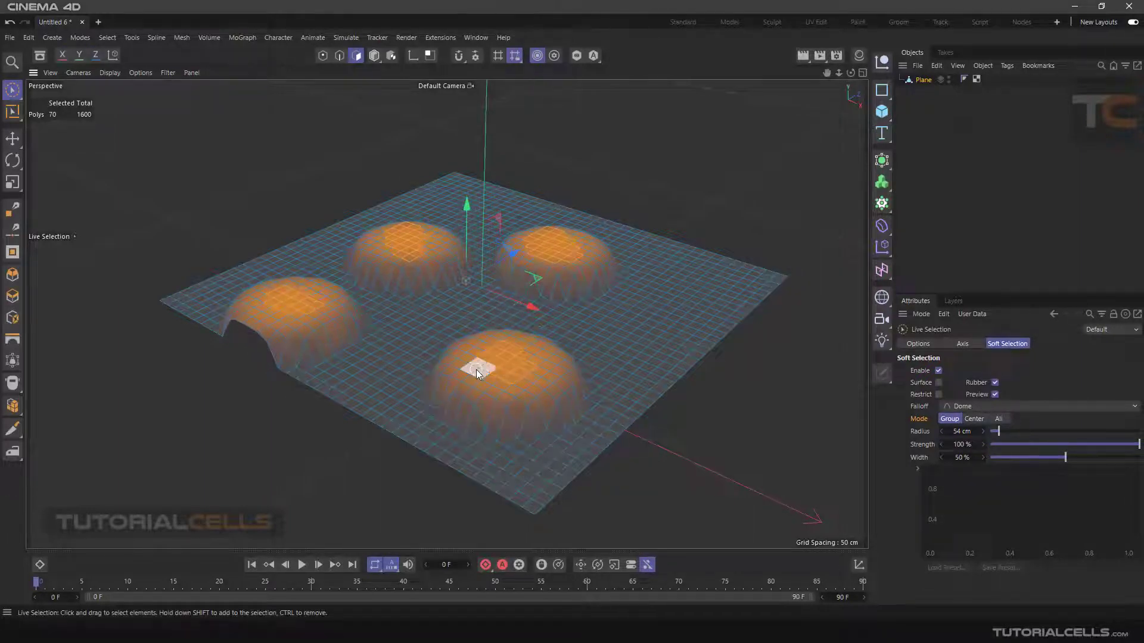
{"action": "key", "text": "ctrl+z"}
{"action": "left_click", "coordinate": [999, 420]}
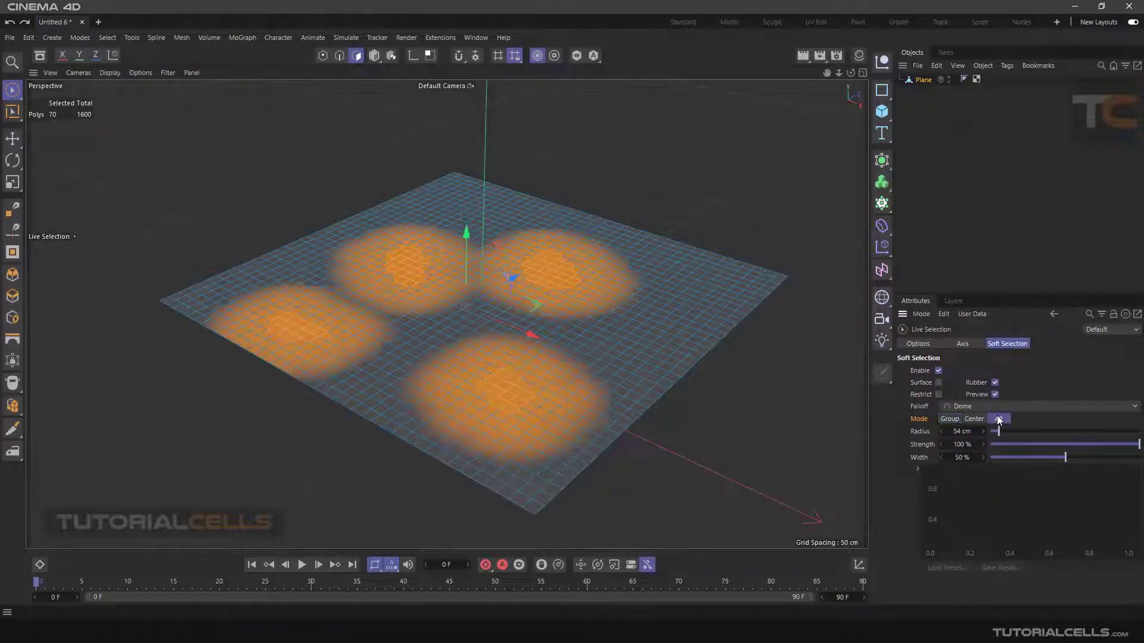
{"action": "left_click", "coordinate": [949, 420]}
{"action": "left_click", "coordinate": [999, 420]}
- Deselect all polygons and set the Live Selection size to 44
{"action": "left_click", "coordinate": [763, 362]}
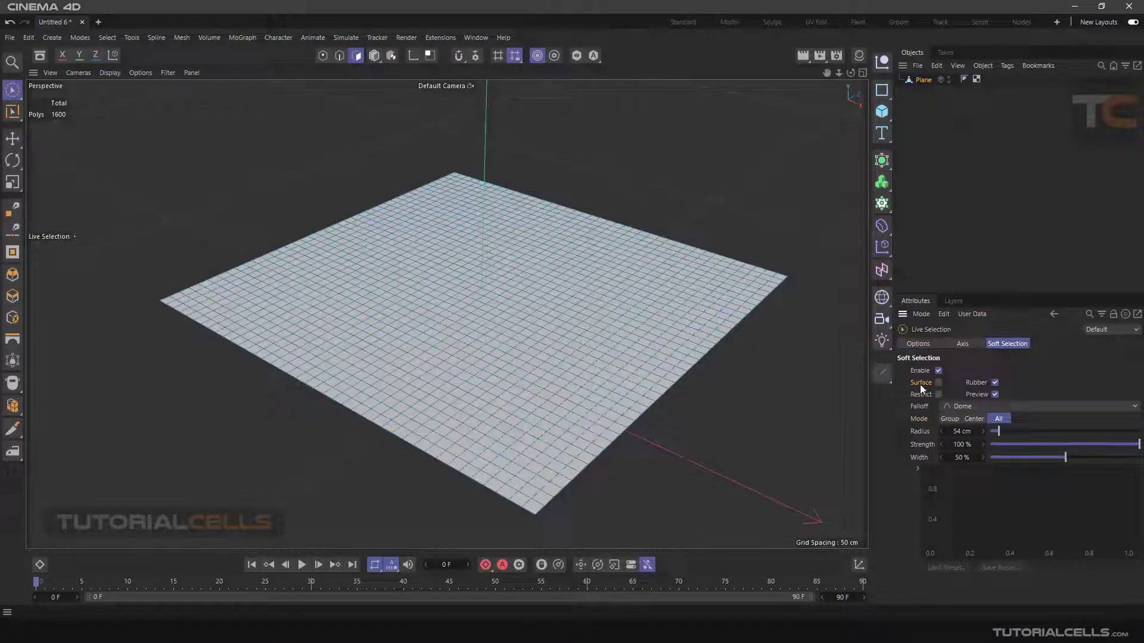
{"action": "scroll", "coordinate": [480, 284], "scroll_direction": "down", "scroll_amount": 2}
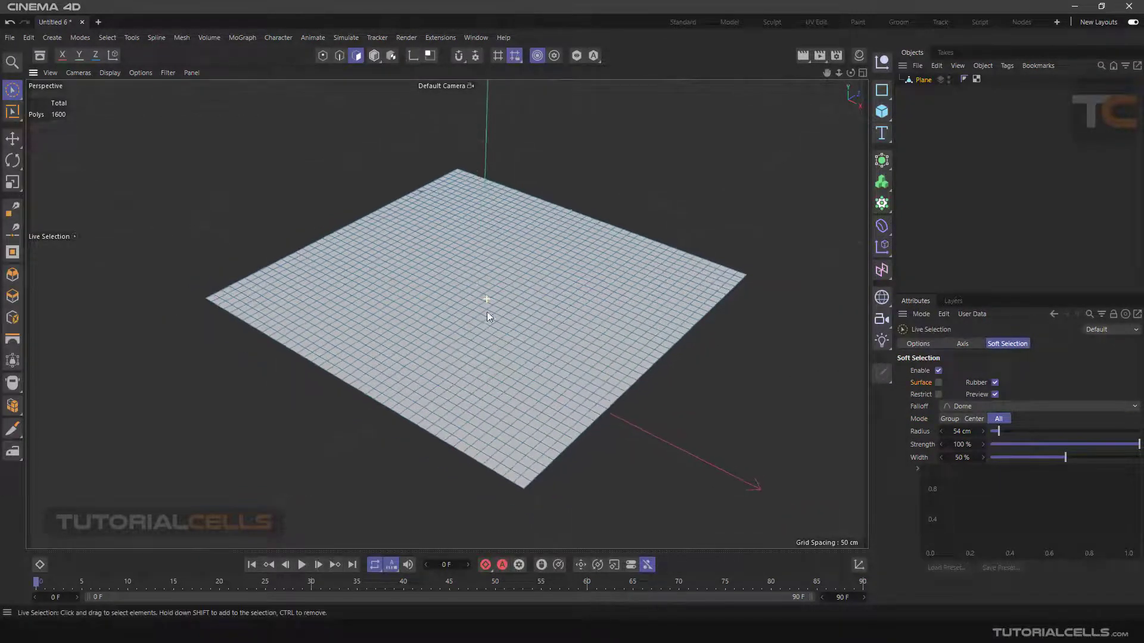
{"action": "middle_click_drag", "start_coordinate": [461, 301], "coordinate": [476, 297], "text": "alt"}
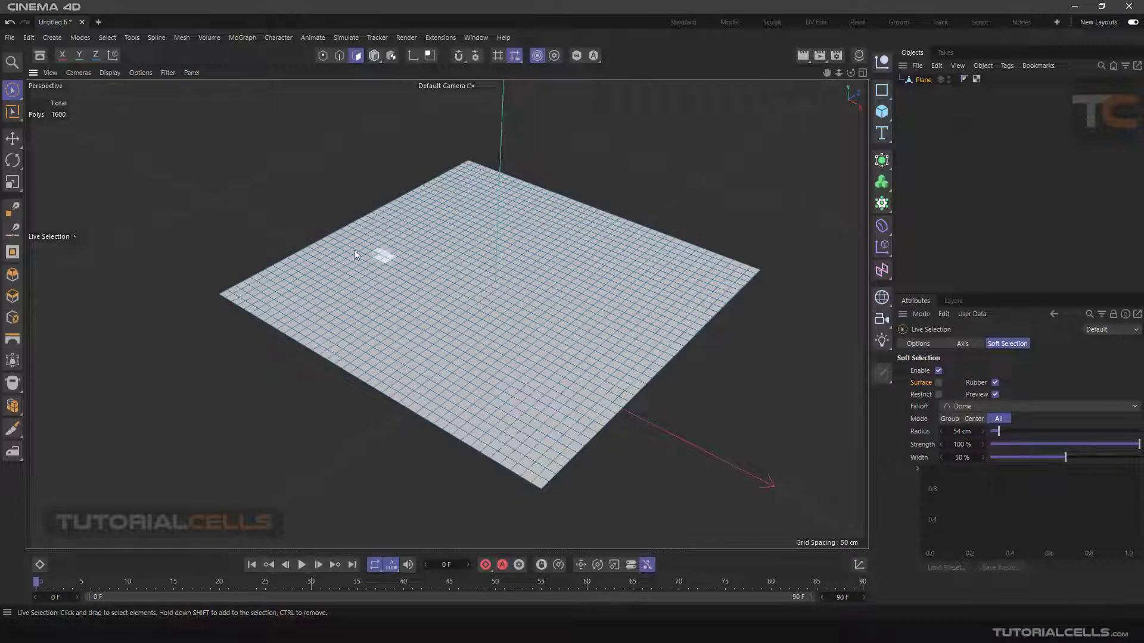
{"action": "left_click_drag", "start_coordinate": [472, 275], "coordinate": [473, 289], "text": "alt"}
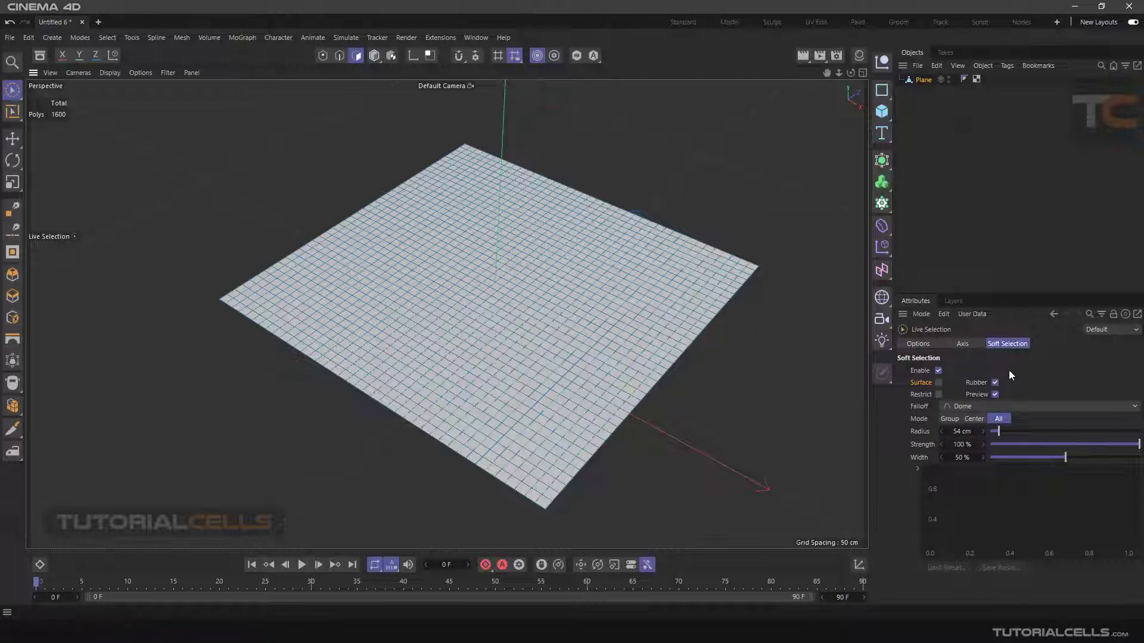
{"action": "left_click", "coordinate": [922, 345]}
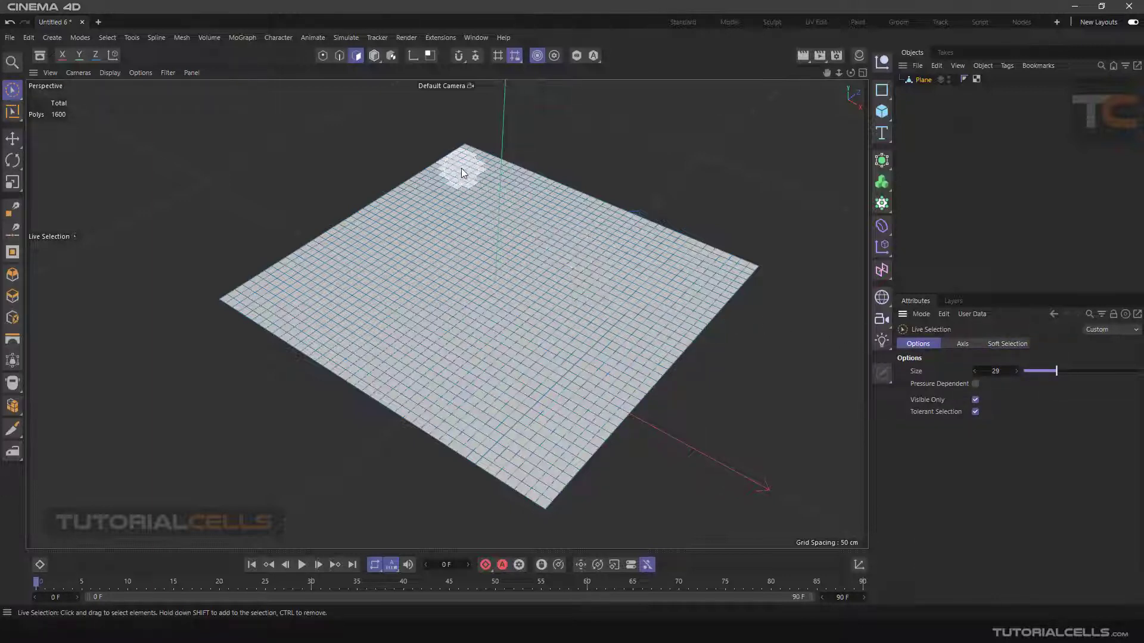
{"action": "left_click_drag", "start_coordinate": [1057, 371], "coordinate": [1074, 372]}
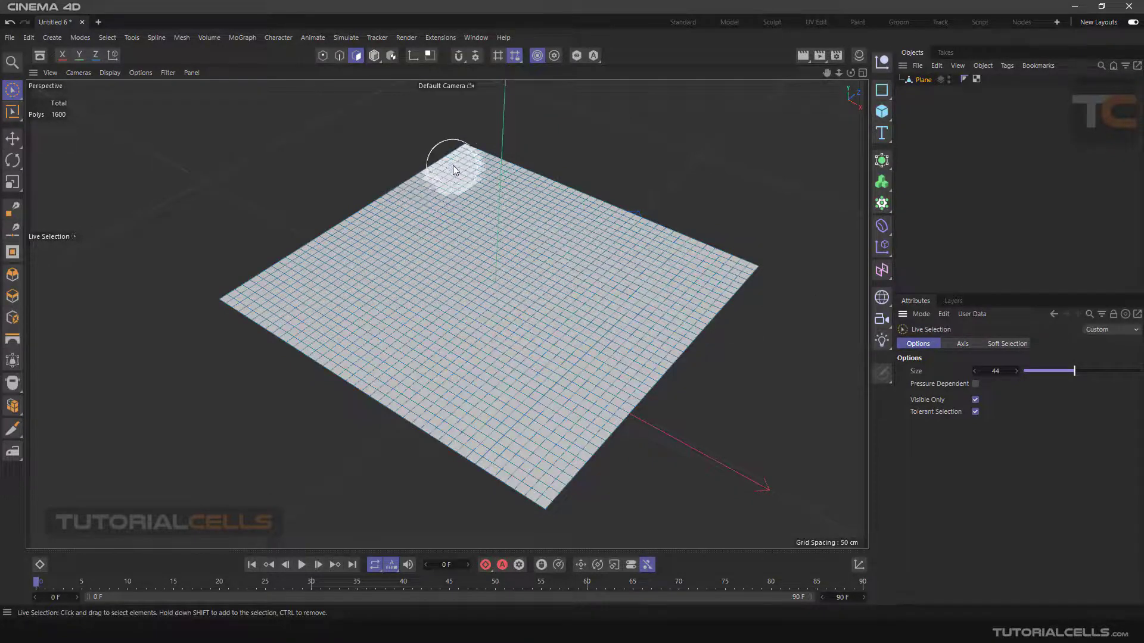
- Paint-select three parallel bands of polygons across the plane: along the far edge, through the middle, and along the near edge
{"action": "mouse_move", "coordinate": [453, 167]}
{"action": "left_mouse_down"}
{"action": "mouse_move", "coordinate": [678, 252]}
{"action": "mouse_move", "coordinate": [707, 306]}
{"action": "left_mouse_up"}
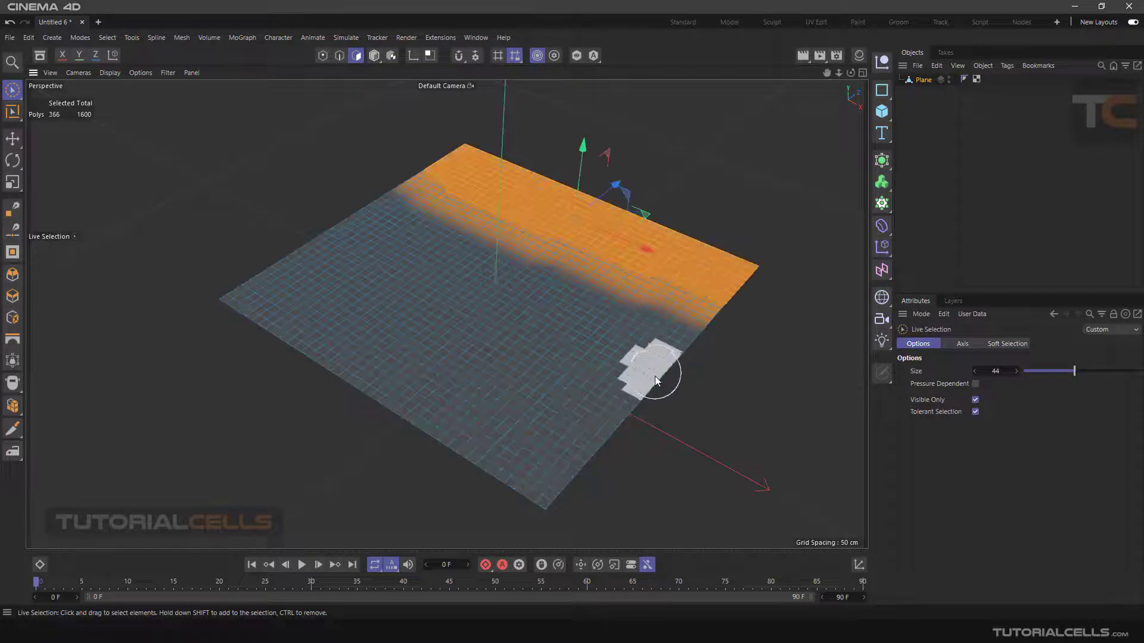
{"action": "left_click_drag", "start_coordinate": [655, 379], "coordinate": [450, 282], "text": "shift"}
{"action": "mouse_move", "coordinate": [365, 222]}
{"action": "left_mouse_down", "text": "shift"}
{"action": "mouse_move", "coordinate": [258, 285]}
{"action": "mouse_move", "coordinate": [294, 324]}
{"action": "mouse_move", "coordinate": [498, 459]}
{"action": "mouse_move", "coordinate": [656, 488]}
{"action": "left_mouse_up", "text": "shift"}
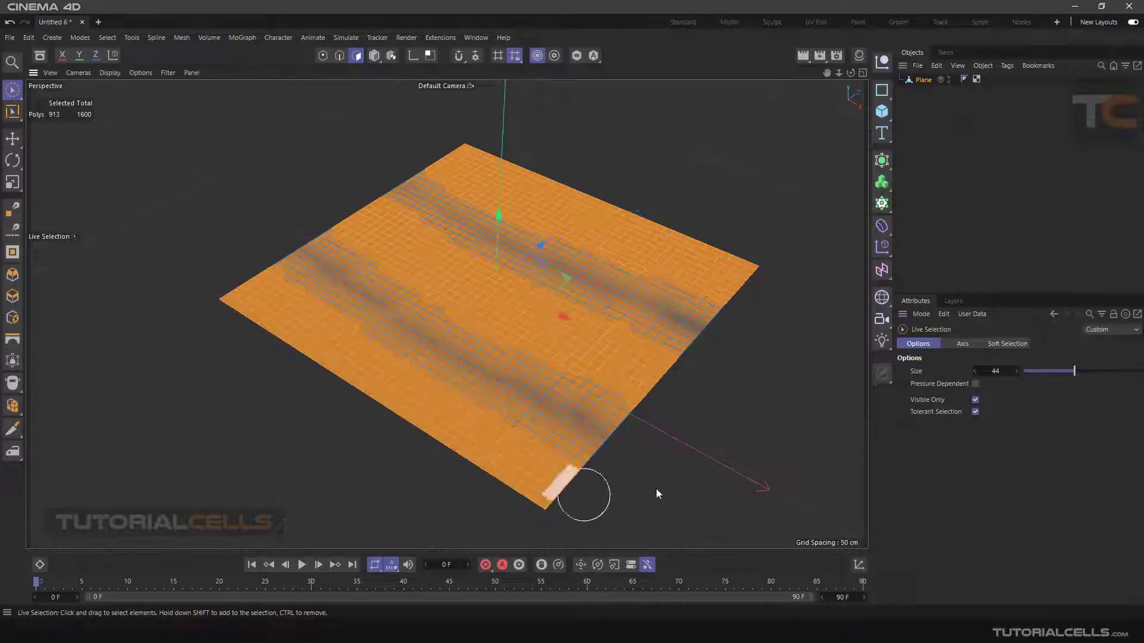
- Disable soft selection and extrude the three selected polygon bands upward into tall blocks
{"action": "left_click", "coordinate": [999, 345]}
{"action": "mouse_move", "coordinate": [532, 290]}
{"action": "left_mouse_down", "text": "alt"}
{"action": "mouse_move", "coordinate": [500, 299]}
{"action": "mouse_move", "coordinate": [494, 270]}
{"action": "mouse_move", "coordinate": [508, 116]}
{"action": "left_mouse_up", "text": "alt"}
{"action": "mouse_move", "coordinate": [529, 196]}
{"action": "left_mouse_down", "text": "alt"}
{"action": "mouse_move", "coordinate": [422, 179]}
{"action": "mouse_move", "coordinate": [500, 199]}
{"action": "mouse_move", "coordinate": [506, 89]}
{"action": "mouse_move", "coordinate": [538, 248]}
{"action": "mouse_move", "coordinate": [495, 292]}
{"action": "mouse_move", "coordinate": [448, 291]}
{"action": "mouse_move", "coordinate": [536, 304]}
{"action": "mouse_move", "coordinate": [545, 310]}
{"action": "mouse_move", "coordinate": [526, 331]}
{"action": "mouse_move", "coordinate": [535, 334]}
{"action": "left_mouse_up", "text": "alt"}
{"action": "scroll", "coordinate": [525, 331], "scroll_direction": "down", "scroll_amount": 3}
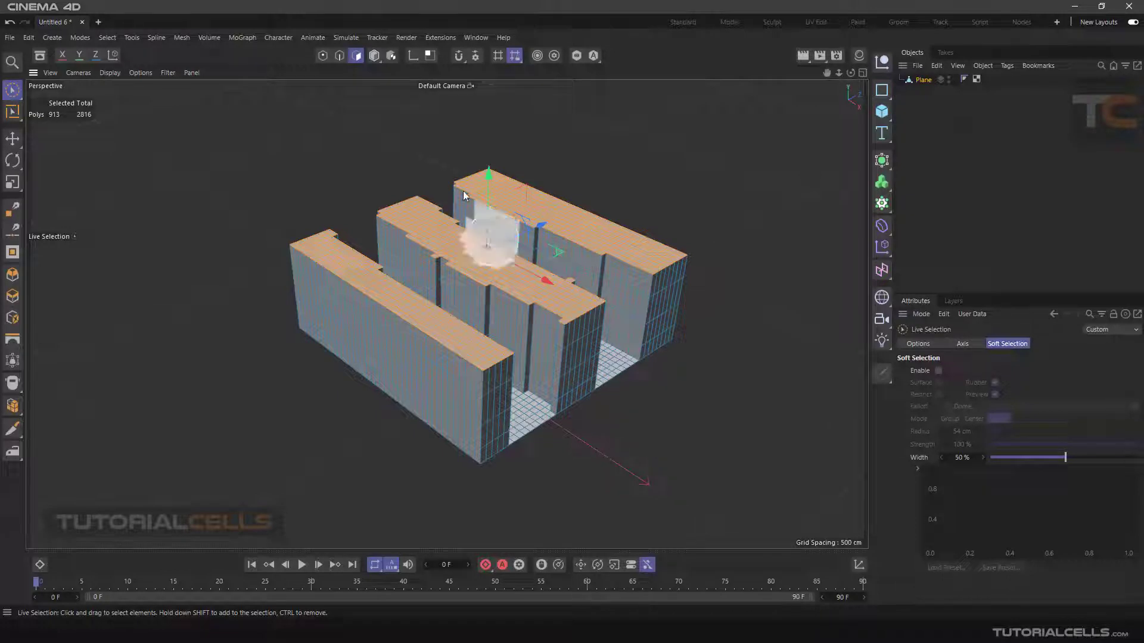
- Clear the selection and select a patch of polygons across the upper edge of the middle block
{"action": "left_click", "coordinate": [374, 169]}
{"action": "mouse_move", "coordinate": [477, 279]}
{"action": "left_mouse_down", "text": "alt"}
{"action": "mouse_move", "coordinate": [396, 255]}
{"action": "mouse_move", "coordinate": [471, 302]}
{"action": "mouse_move", "coordinate": [468, 240]}
{"action": "mouse_move", "coordinate": [414, 275]}
{"action": "mouse_move", "coordinate": [438, 286]}
{"action": "mouse_move", "coordinate": [528, 231]}
{"action": "mouse_move", "coordinate": [453, 180]}
{"action": "left_mouse_up", "text": "alt"}
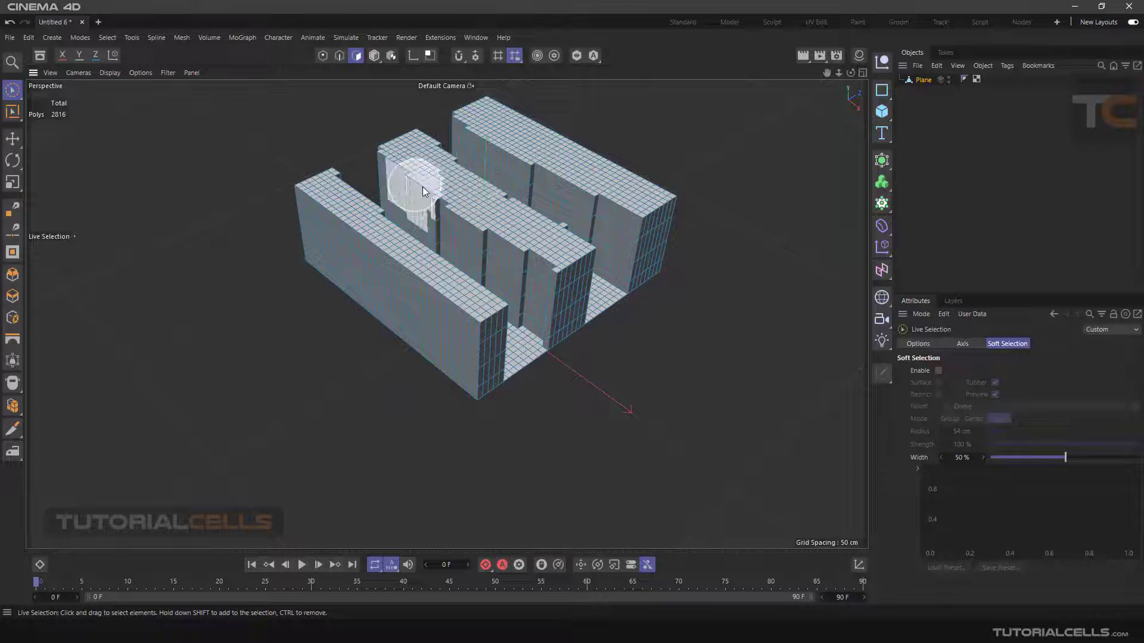
{"action": "left_click", "coordinate": [468, 201]}
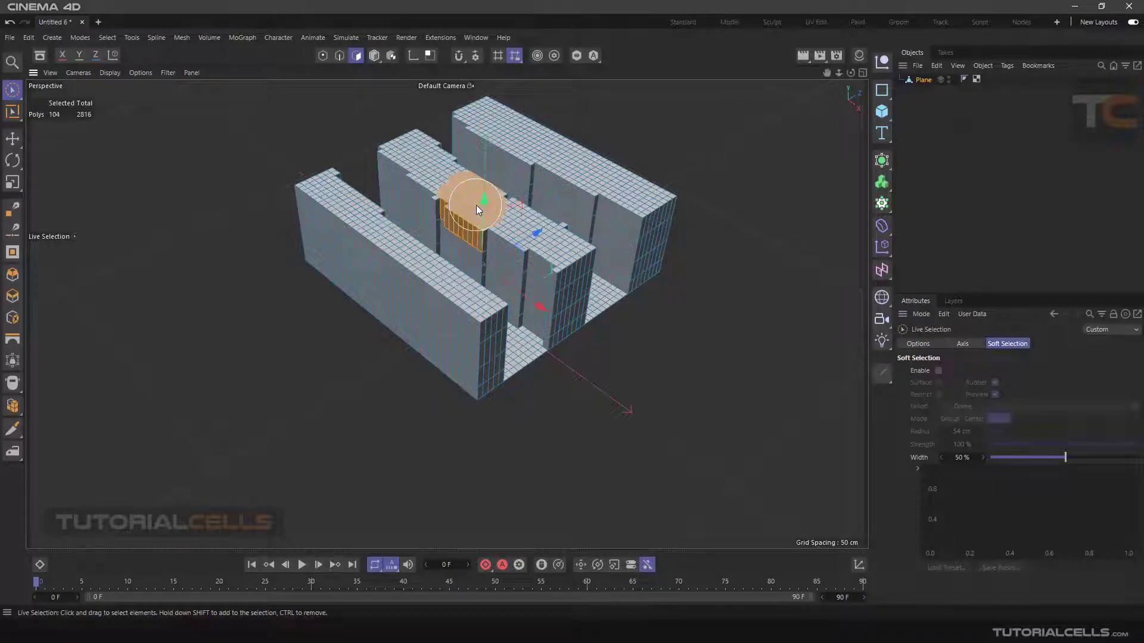
{"action": "left_click_drag", "start_coordinate": [477, 210], "coordinate": [519, 206], "text": "alt"}
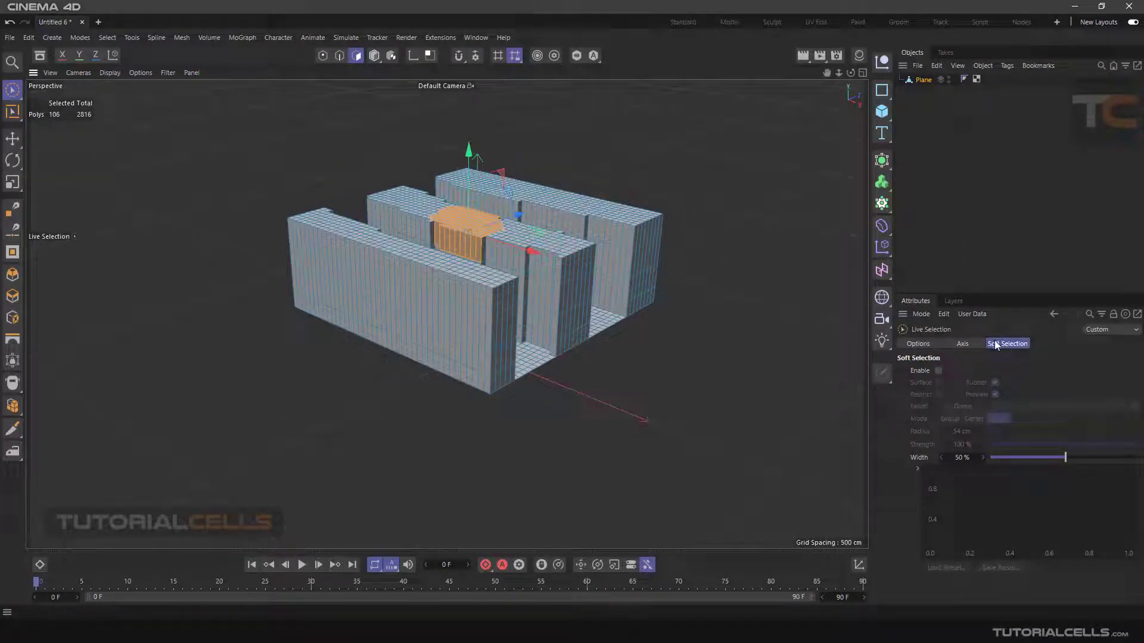
- Enable soft selection for the selected patch on the middle block and set the radius to 141 cm
{"action": "left_click", "coordinate": [939, 370]}
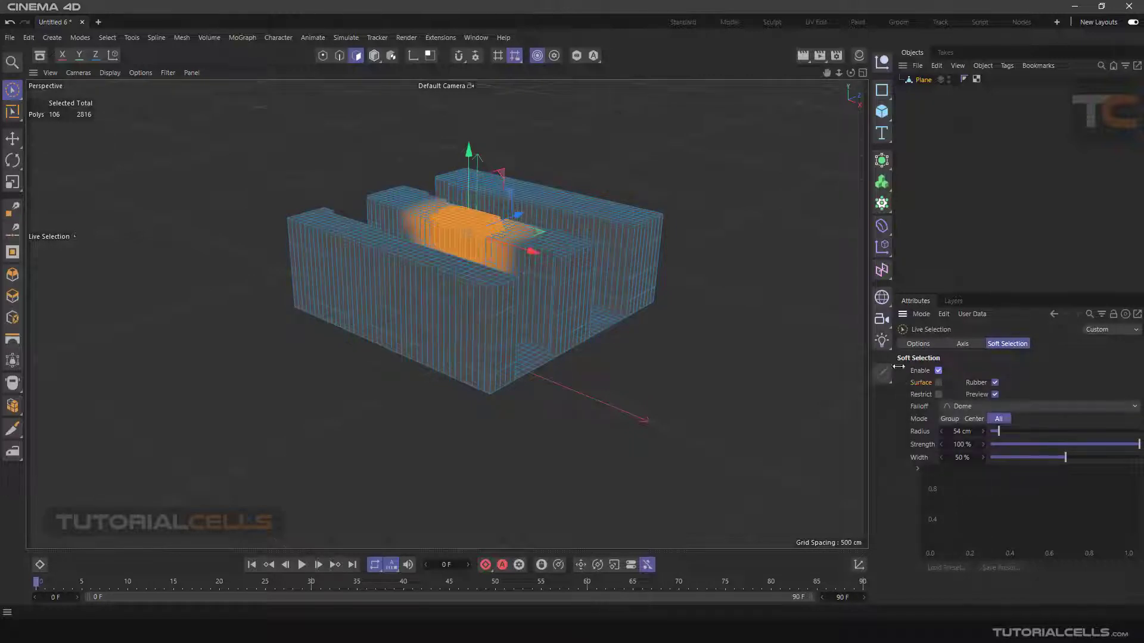
{"action": "left_click_drag", "start_coordinate": [542, 237], "coordinate": [491, 274], "text": "alt"}
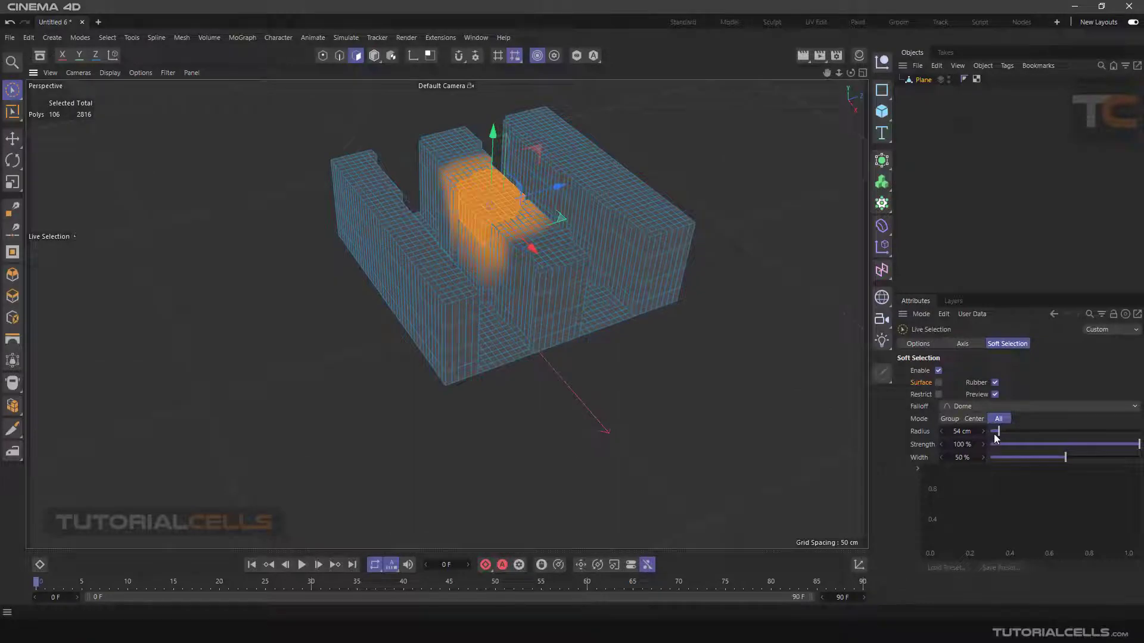
{"action": "left_click_drag", "start_coordinate": [1011, 436], "coordinate": [1012, 436]}
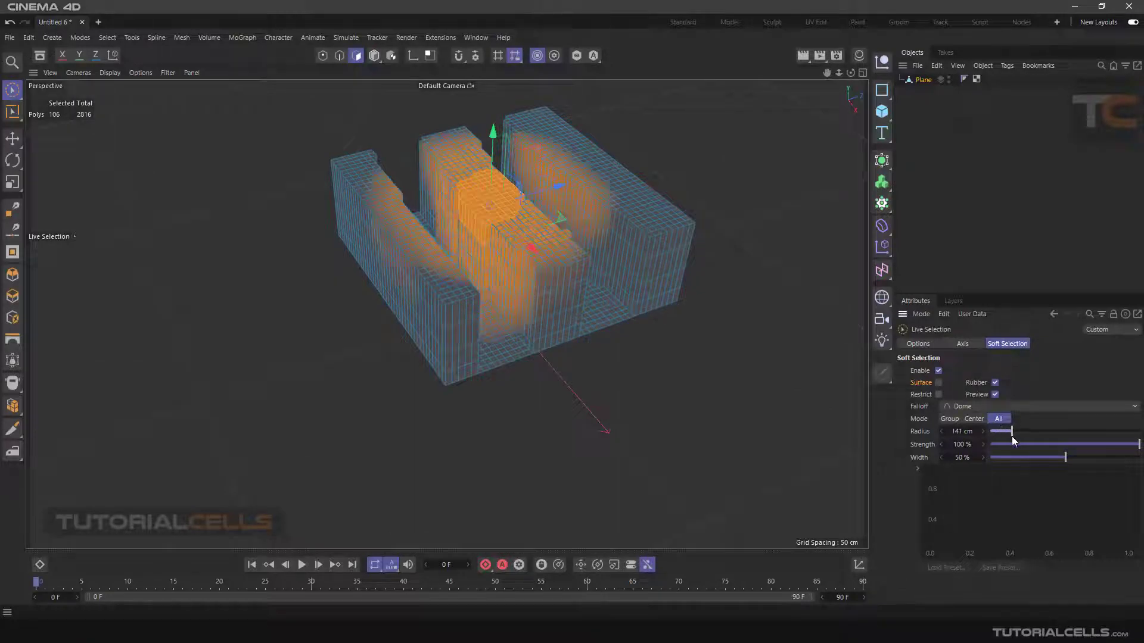
- Examine from several angles how the soft selection without Surface affects the middle block and its neighbouring blocks
{"action": "mouse_move", "coordinate": [613, 325]}
{"action": "left_mouse_down", "text": "alt"}
{"action": "mouse_move", "coordinate": [534, 310]}
{"action": "mouse_move", "coordinate": [638, 355]}
{"action": "mouse_move", "coordinate": [632, 384]}
{"action": "left_mouse_up", "text": "alt"}
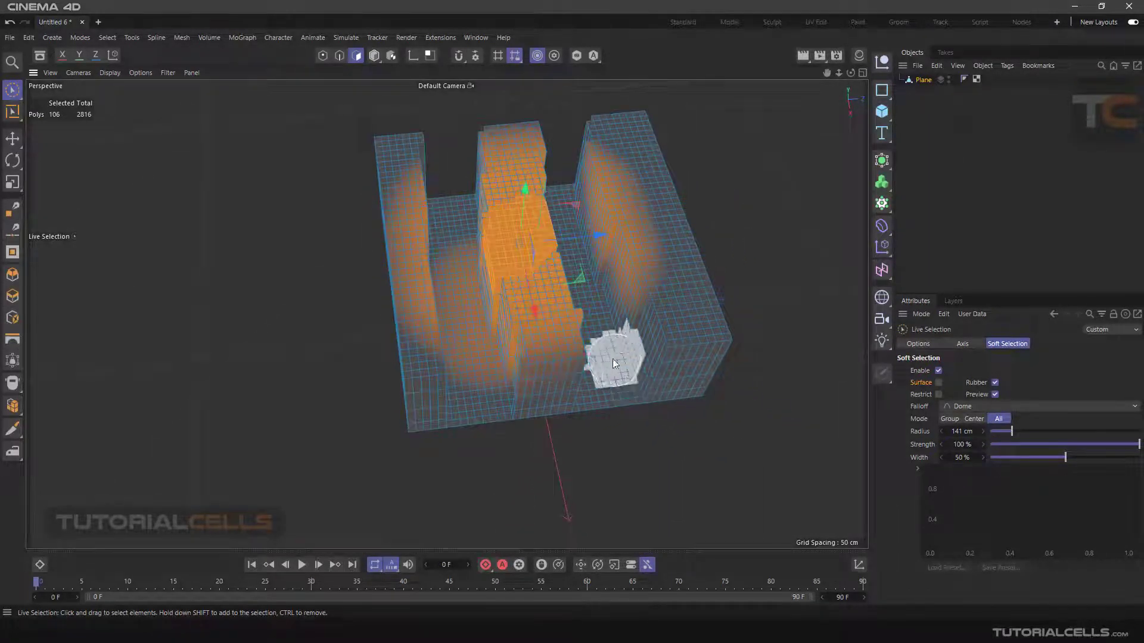
{"action": "mouse_move", "coordinate": [610, 322]}
{"action": "left_mouse_down", "text": "alt"}
{"action": "mouse_move", "coordinate": [515, 311]}
{"action": "mouse_move", "coordinate": [606, 287]}
{"action": "mouse_move", "coordinate": [575, 224]}
{"action": "left_mouse_up", "text": "alt"}
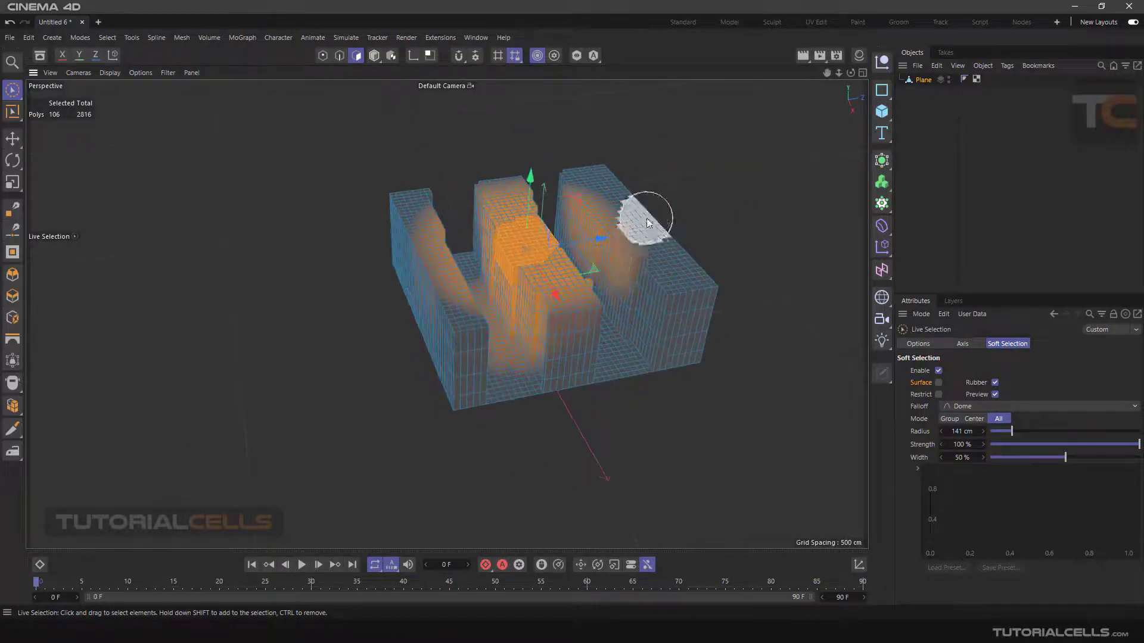
{"action": "left_click_drag", "start_coordinate": [449, 341], "coordinate": [658, 266], "text": "alt"}
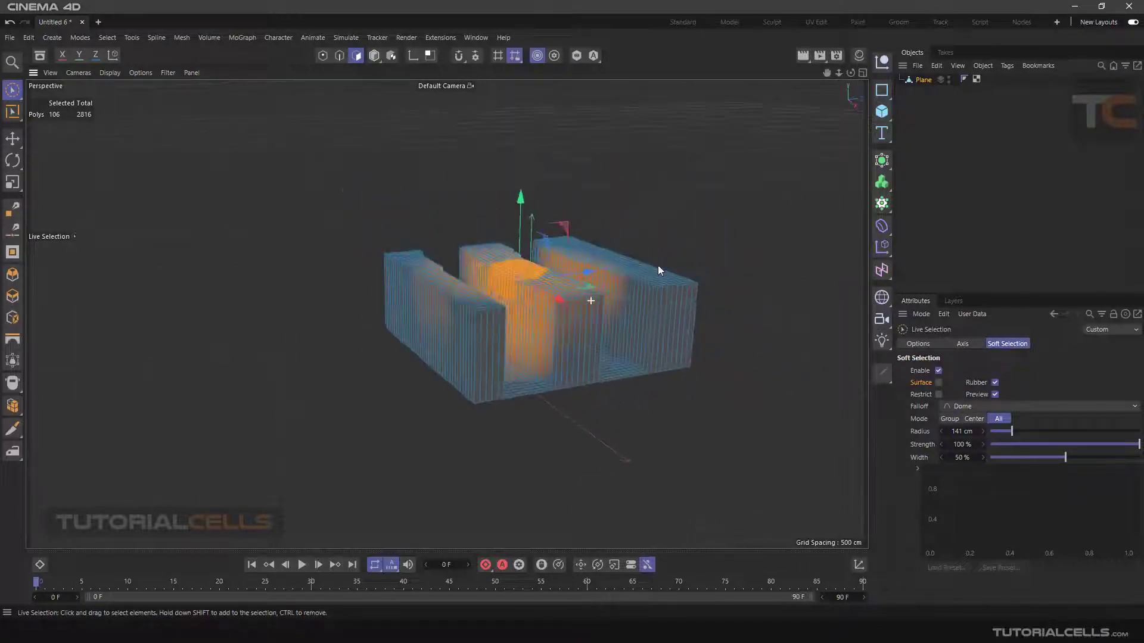
{"action": "scroll", "coordinate": [607, 265], "scroll_direction": "up", "scroll_amount": 5}
{"action": "left_click_drag", "start_coordinate": [569, 277], "coordinate": [524, 292], "text": "alt"}
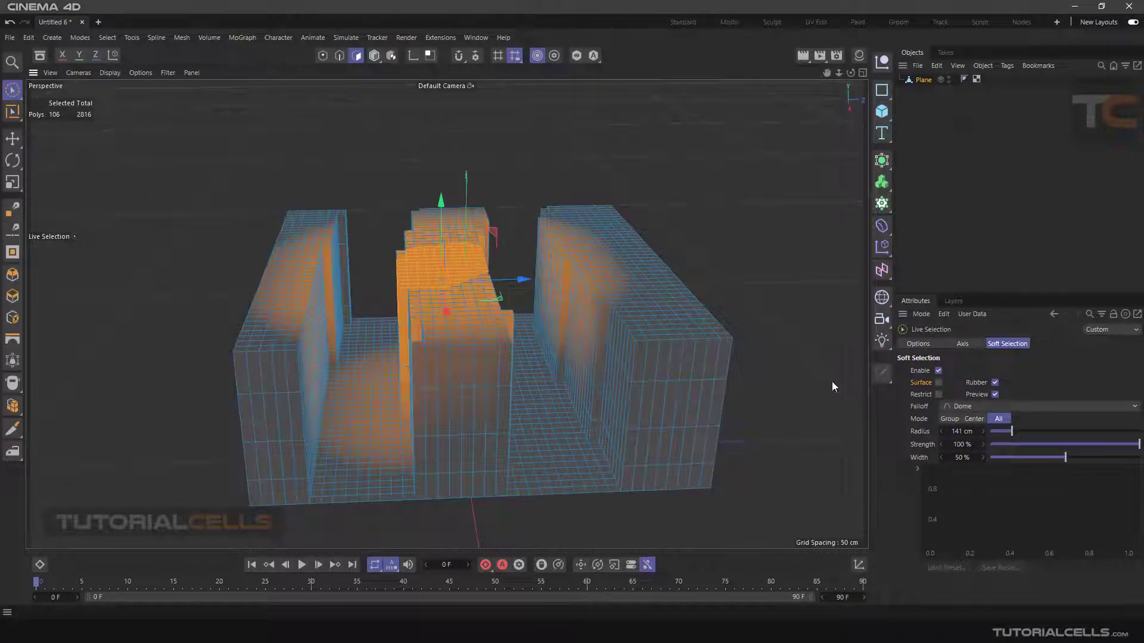
{"action": "left_click_drag", "start_coordinate": [832, 386], "coordinate": [439, 375], "text": "alt"}
{"action": "left_click_drag", "start_coordinate": [370, 205], "coordinate": [461, 300]}
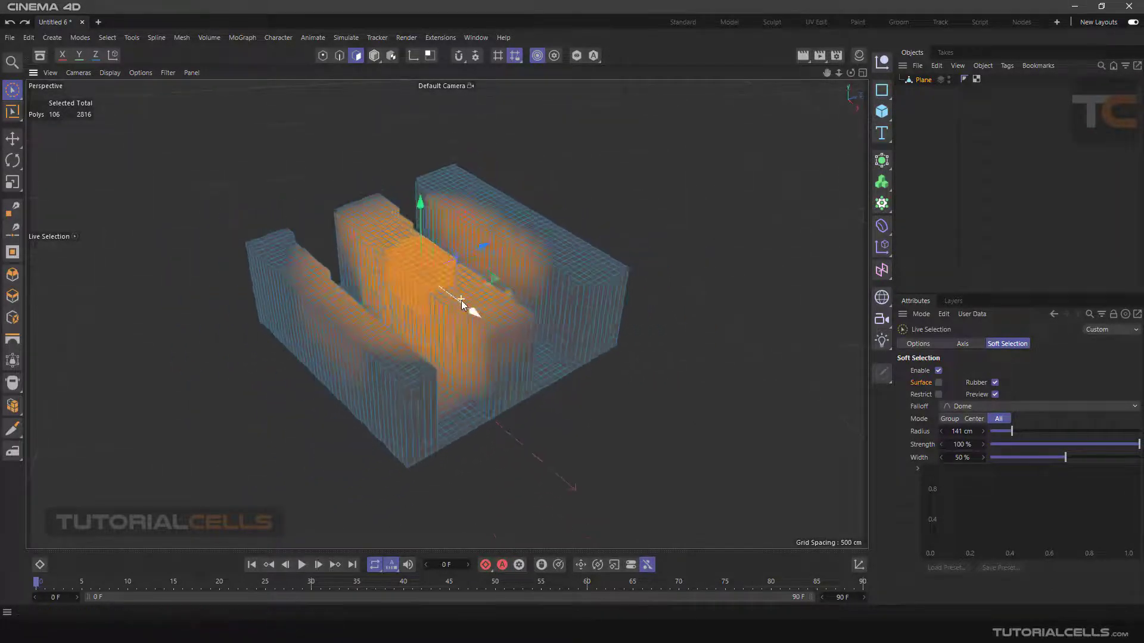
- Enable the Surface option, try raising the soft-selected patch of the middle block, and clear the polygon selection
{"action": "left_click", "coordinate": [937, 382]}
{"action": "left_click_drag", "start_coordinate": [643, 380], "coordinate": [539, 334], "text": "alt"}
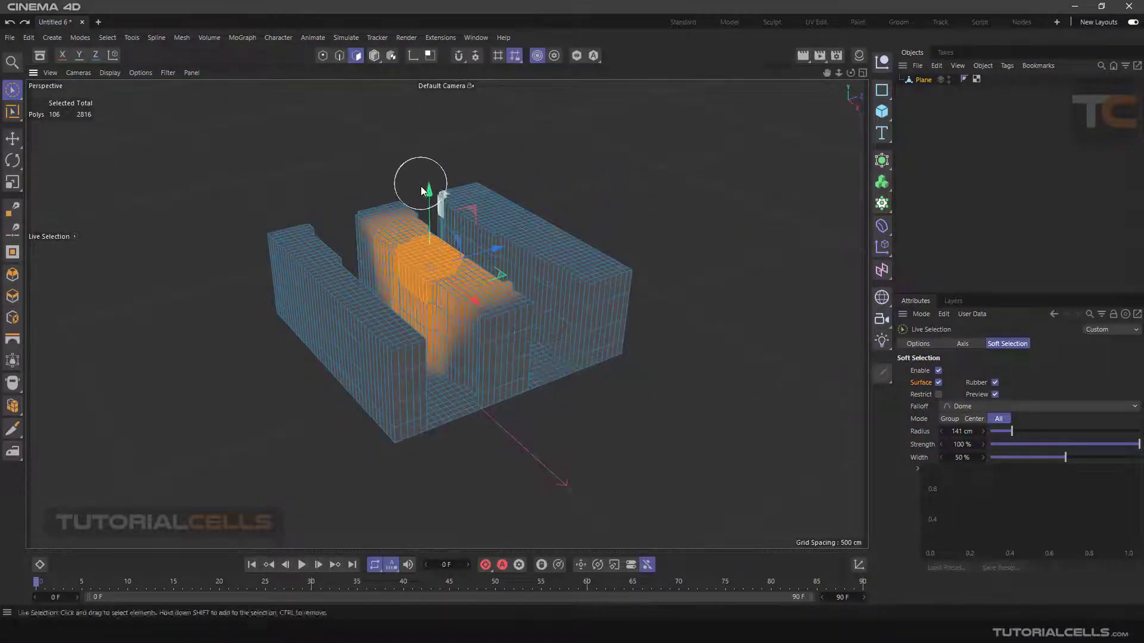
{"action": "mouse_move", "coordinate": [431, 195]}
{"action": "left_mouse_down"}
{"action": "mouse_move", "coordinate": [431, 153]}
{"action": "mouse_move", "coordinate": [433, 217]}
{"action": "mouse_move", "coordinate": [361, 219]}
{"action": "mouse_move", "coordinate": [500, 225]}
{"action": "mouse_move", "coordinate": [500, 267]}
{"action": "mouse_move", "coordinate": [500, 239]}
{"action": "mouse_move", "coordinate": [427, 228]}
{"action": "mouse_move", "coordinate": [508, 226]}
{"action": "left_mouse_up"}
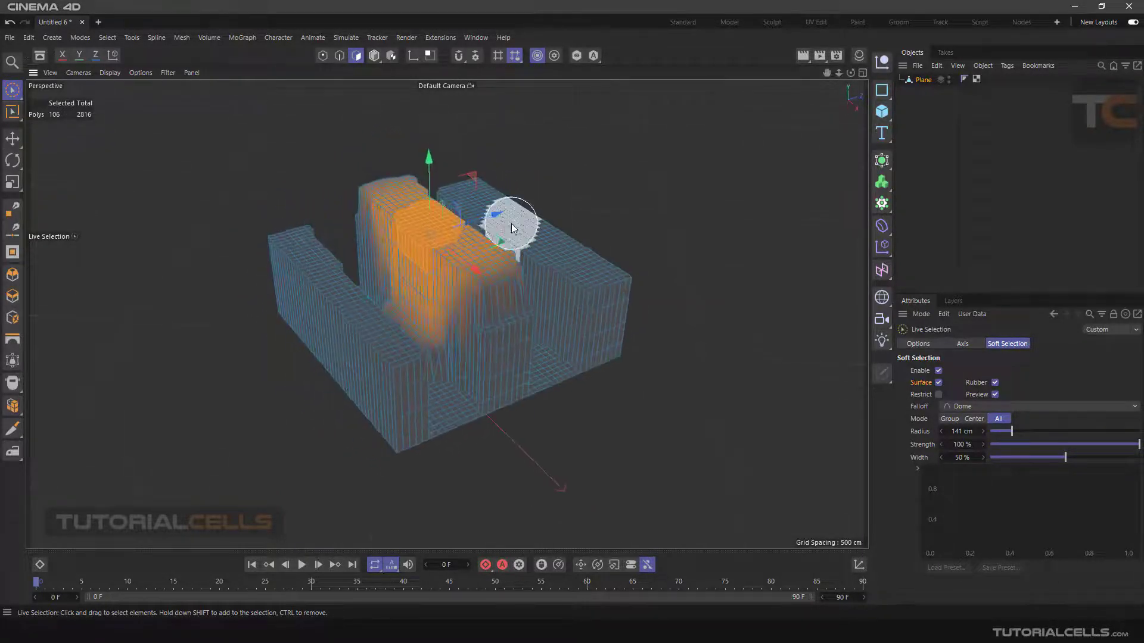
{"action": "left_click", "coordinate": [617, 398]}
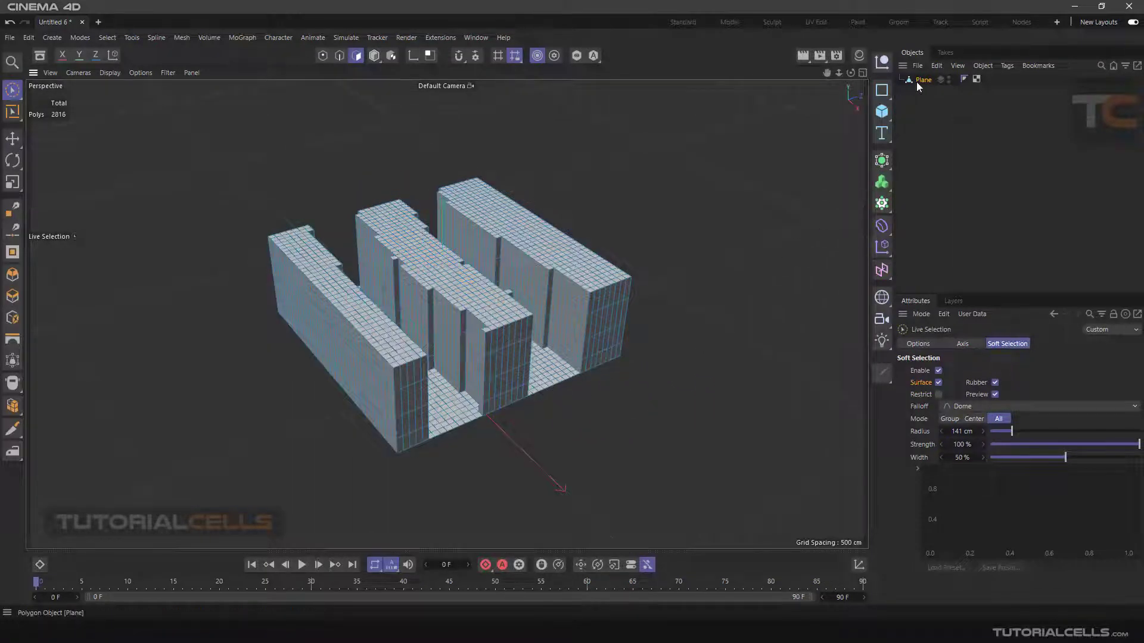
- Switch to Model mode and delete the extruded plane
{"action": "left_click", "coordinate": [946, 409]}
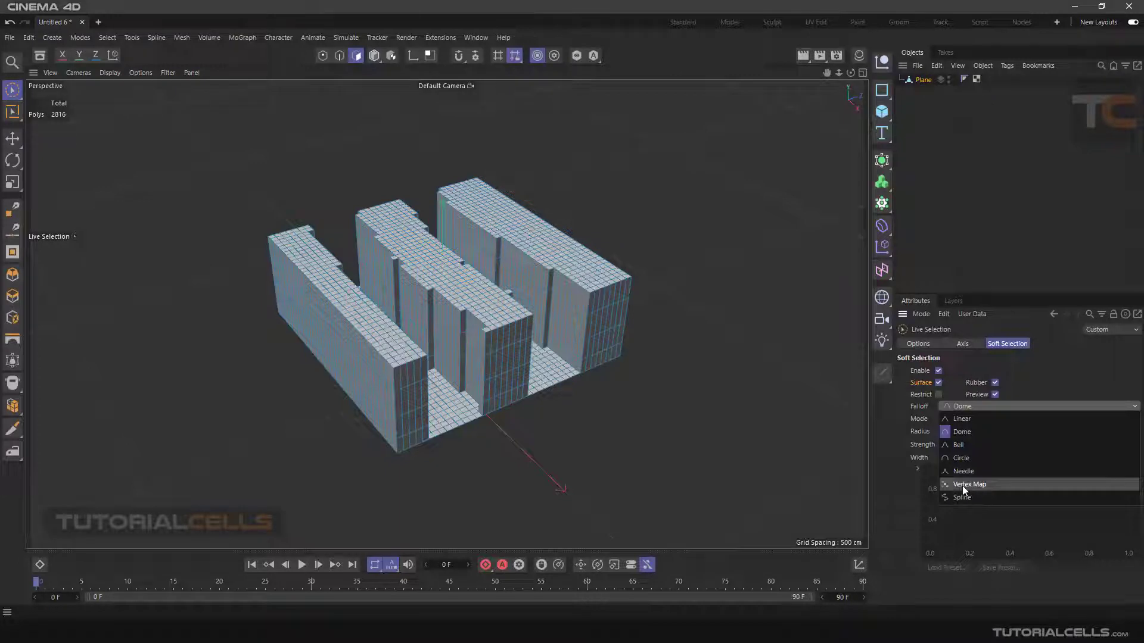
{"action": "left_click", "coordinate": [917, 81]}
{"action": "left_click", "coordinate": [917, 81]}
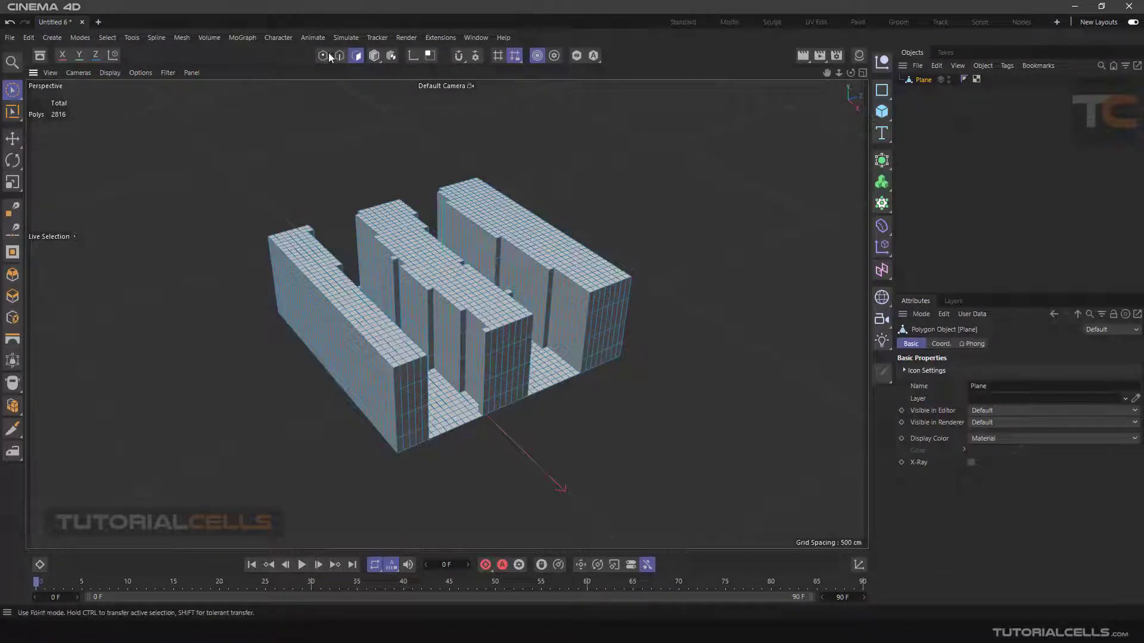
{"action": "left_click", "coordinate": [374, 55]}
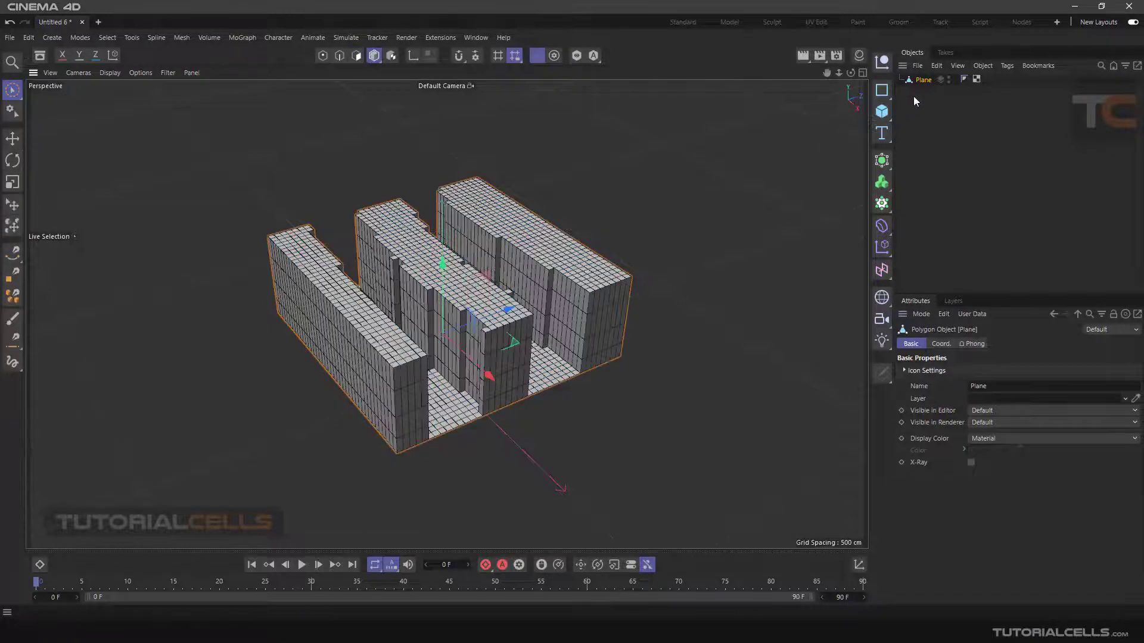
{"action": "key", "text": "Delete"}
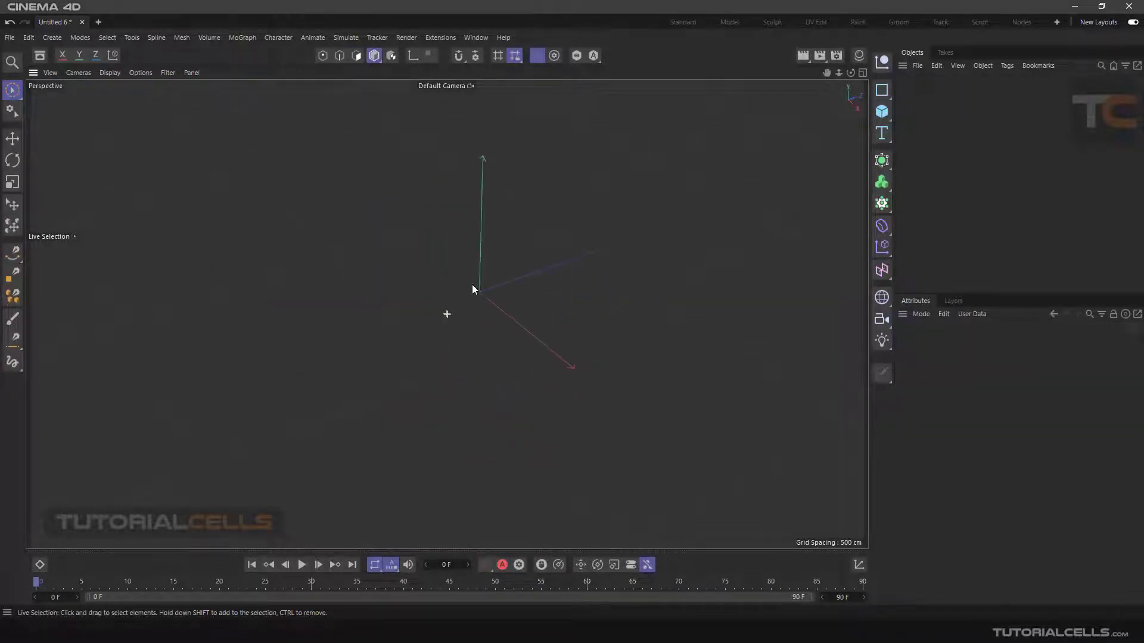
- Create a new plane with 20 width segments and 20 height segments
{"action": "scroll", "coordinate": [472, 284], "scroll_direction": "down", "scroll_amount": 2}
{"action": "scroll", "coordinate": [478, 301], "scroll_direction": "down", "scroll_amount": 1}
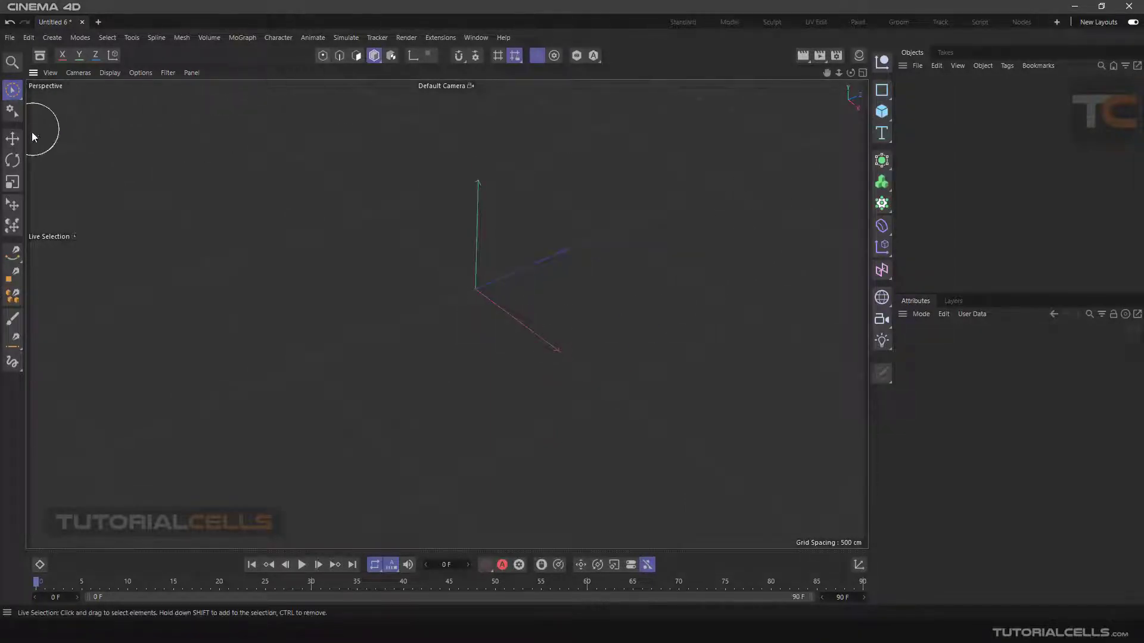
{"action": "left_click", "coordinate": [12, 139]}
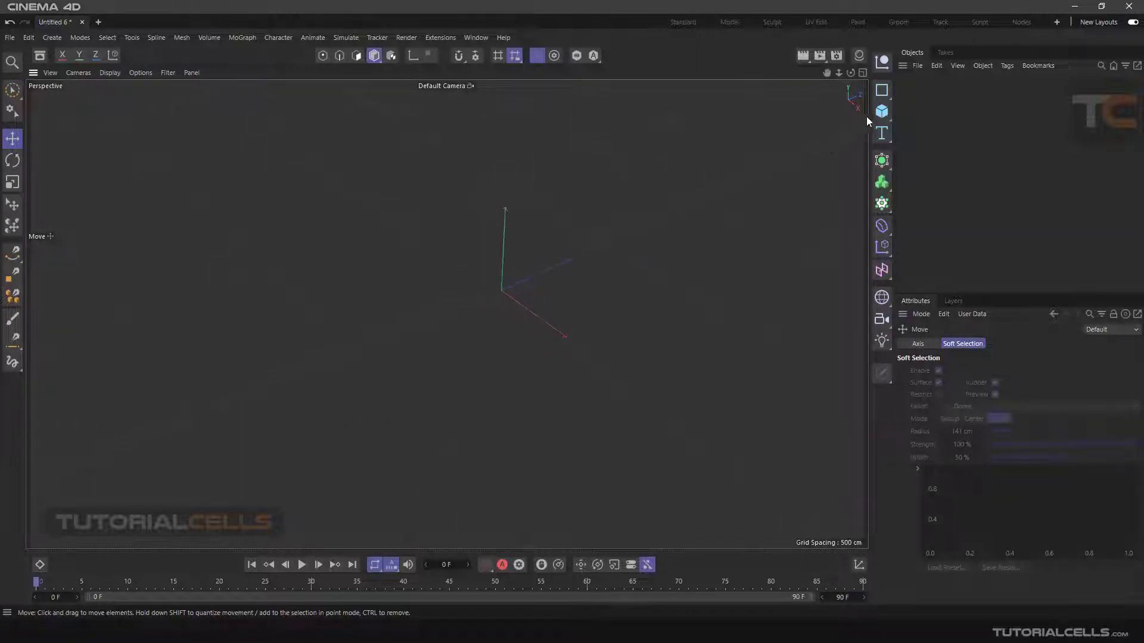
{"action": "left_click_drag", "start_coordinate": [880, 115], "coordinate": [921, 149]}
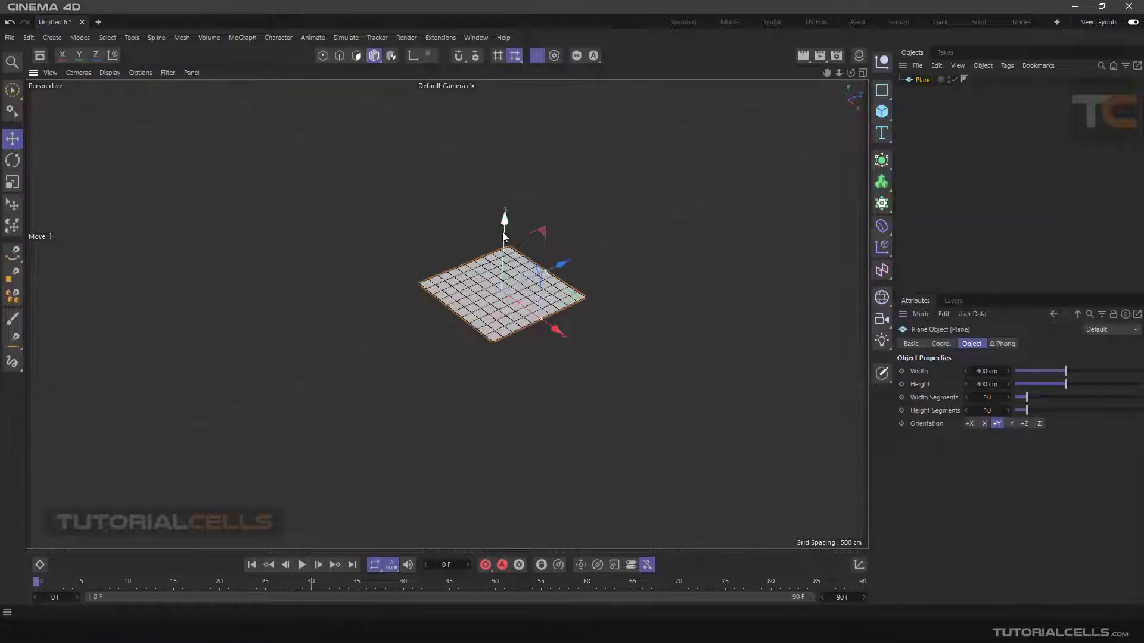
{"action": "scroll", "coordinate": [542, 294], "scroll_direction": "up", "scroll_amount": 4}
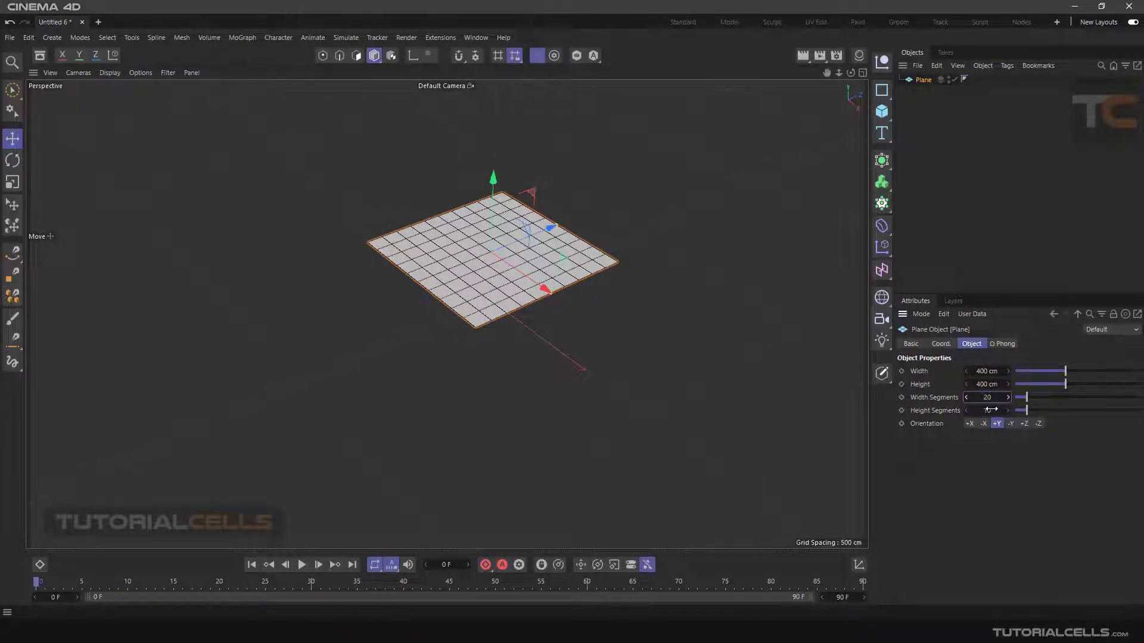
{"action": "left_click_drag", "start_coordinate": [990, 409], "coordinate": [994, 410]}
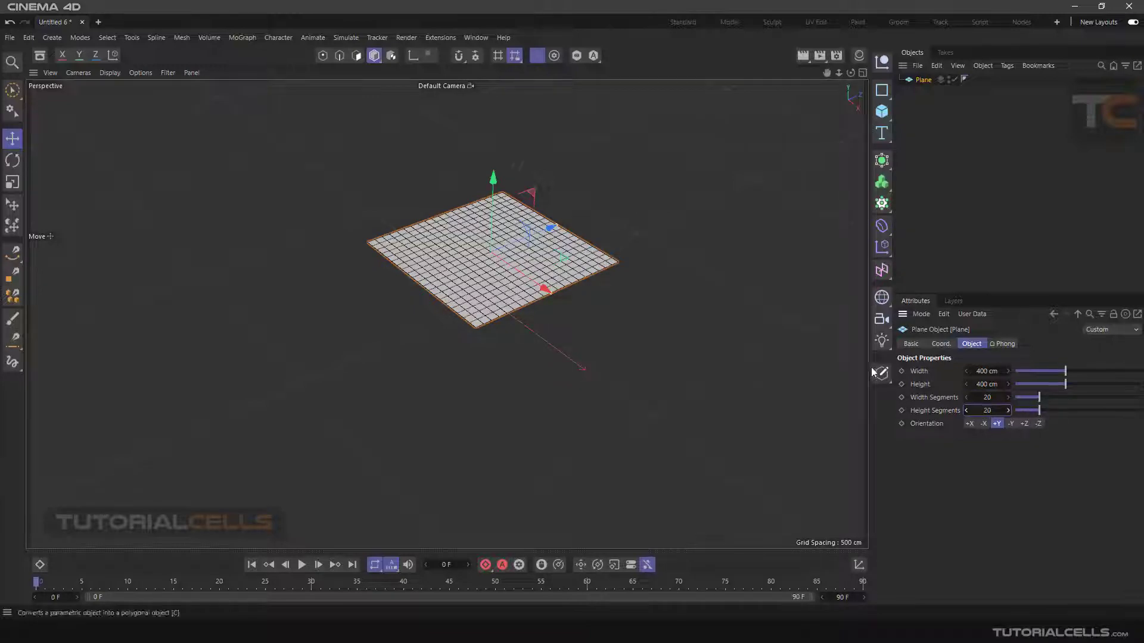
- Make the new plane editable and switch to Points mode
{"action": "key", "text": "c"}
{"action": "scroll", "coordinate": [438, 256], "scroll_direction": "up", "scroll_amount": 2}
{"action": "left_click_drag", "start_coordinate": [495, 287], "coordinate": [503, 225], "text": "alt"}
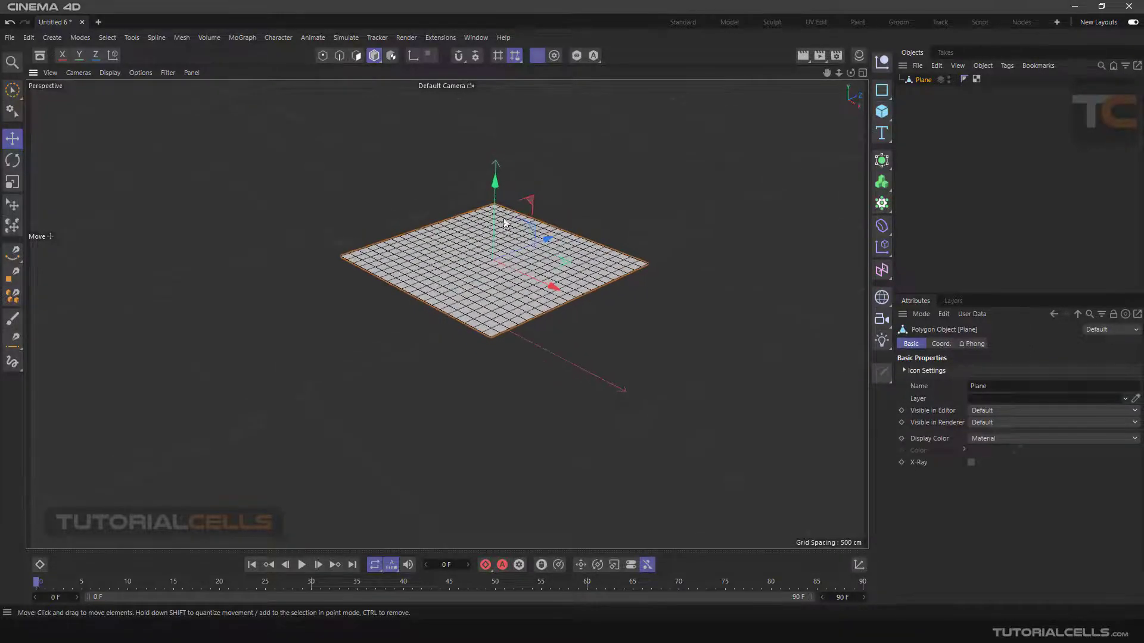
{"action": "scroll", "coordinate": [483, 208], "scroll_direction": "up", "scroll_amount": 3}
{"action": "scroll", "coordinate": [483, 208], "scroll_direction": "up", "scroll_amount": 1}
{"action": "middle_click_drag", "start_coordinate": [483, 209], "coordinate": [477, 228], "text": "alt"}
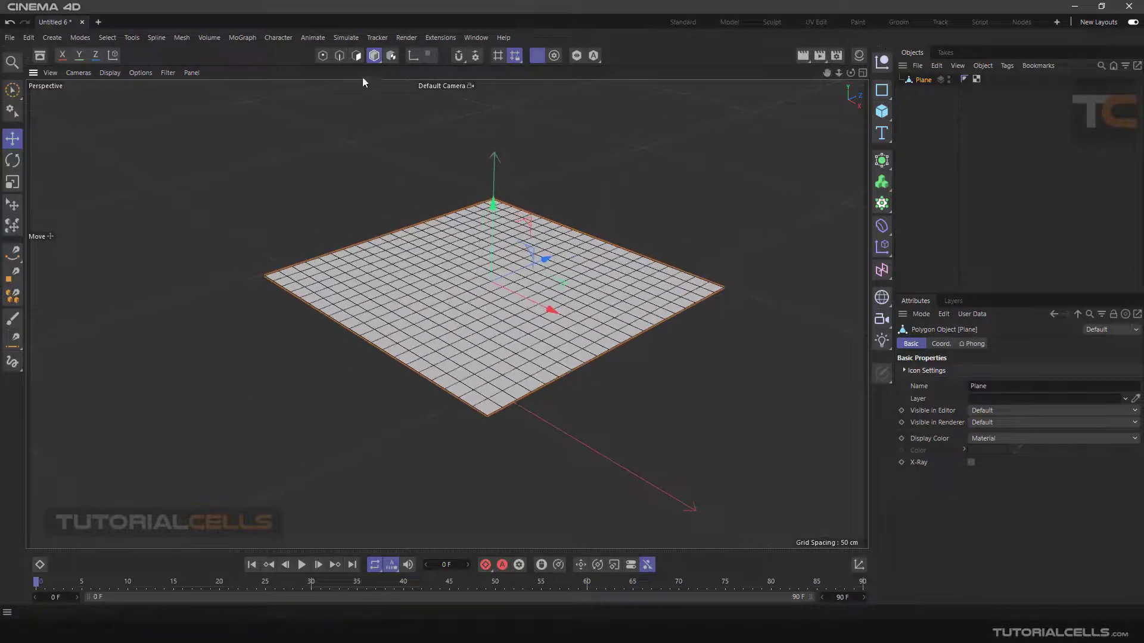
{"action": "left_click", "coordinate": [323, 56]}
{"action": "scroll", "coordinate": [607, 217], "scroll_direction": "down", "scroll_amount": 4}
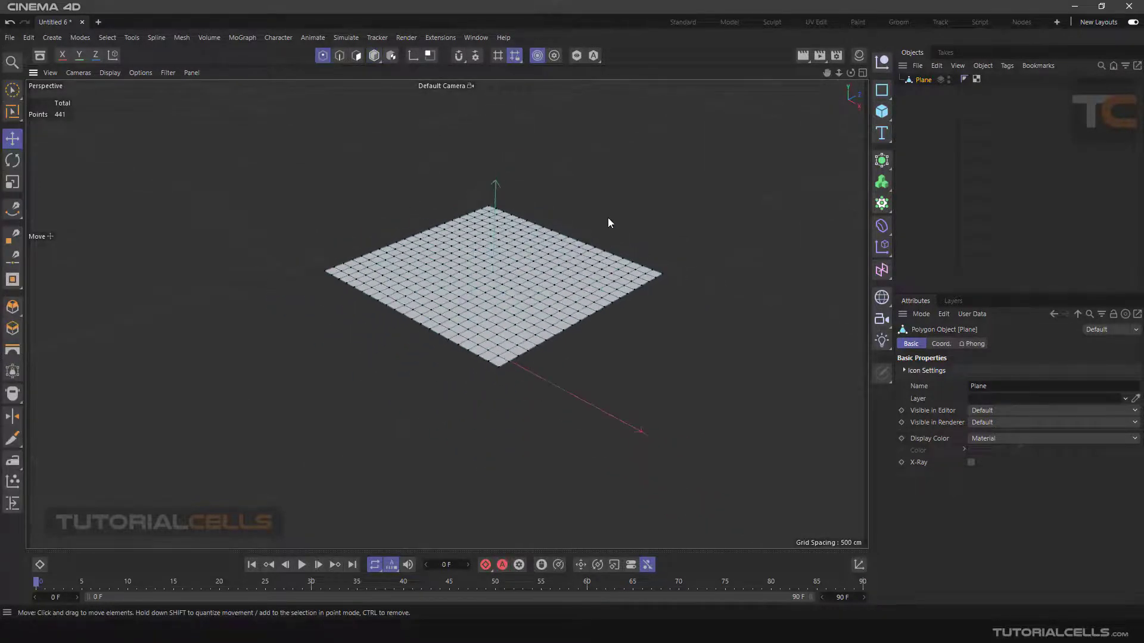
- Activate the Brush tool and set its mode to Paint
{"action": "right_click", "coordinate": [624, 189]}
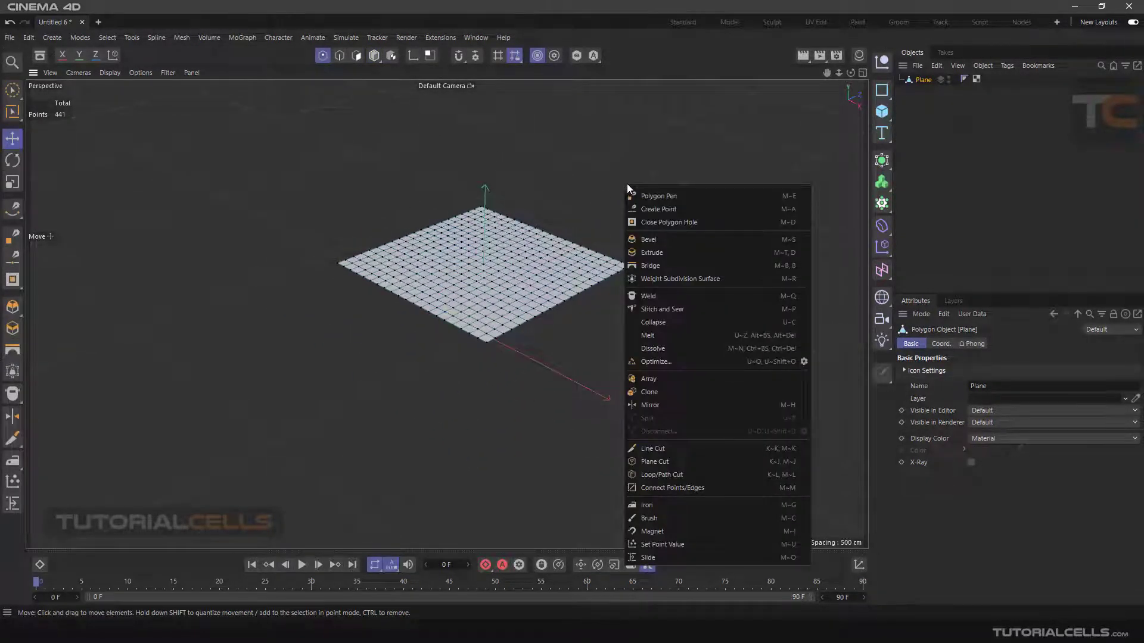
{"action": "left_click", "coordinate": [664, 519]}
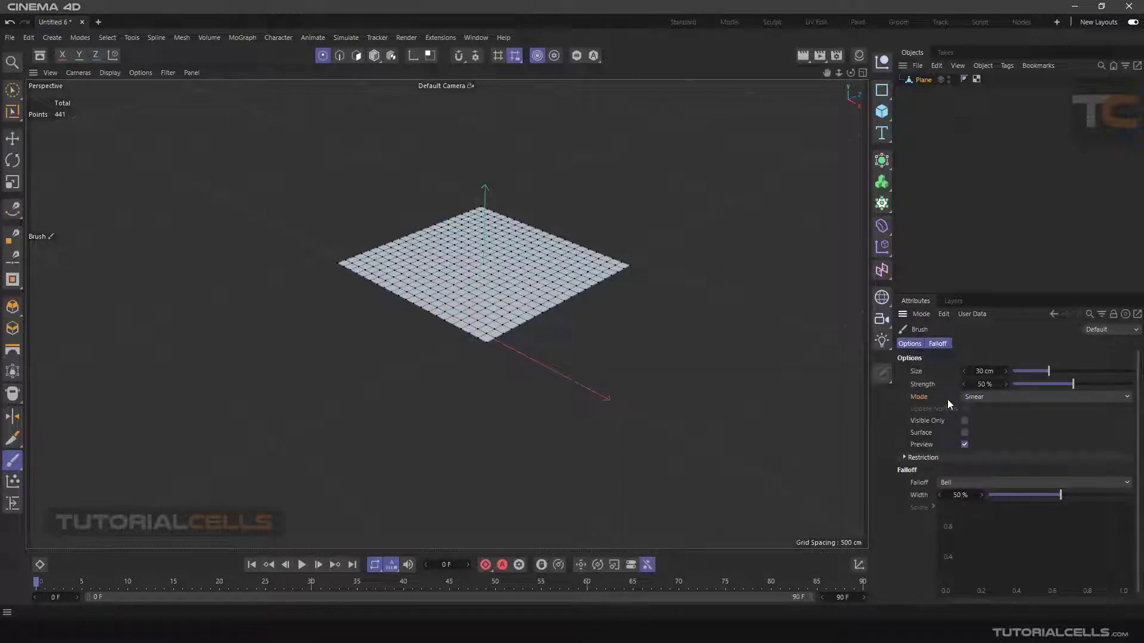
{"action": "left_click", "coordinate": [999, 395]}
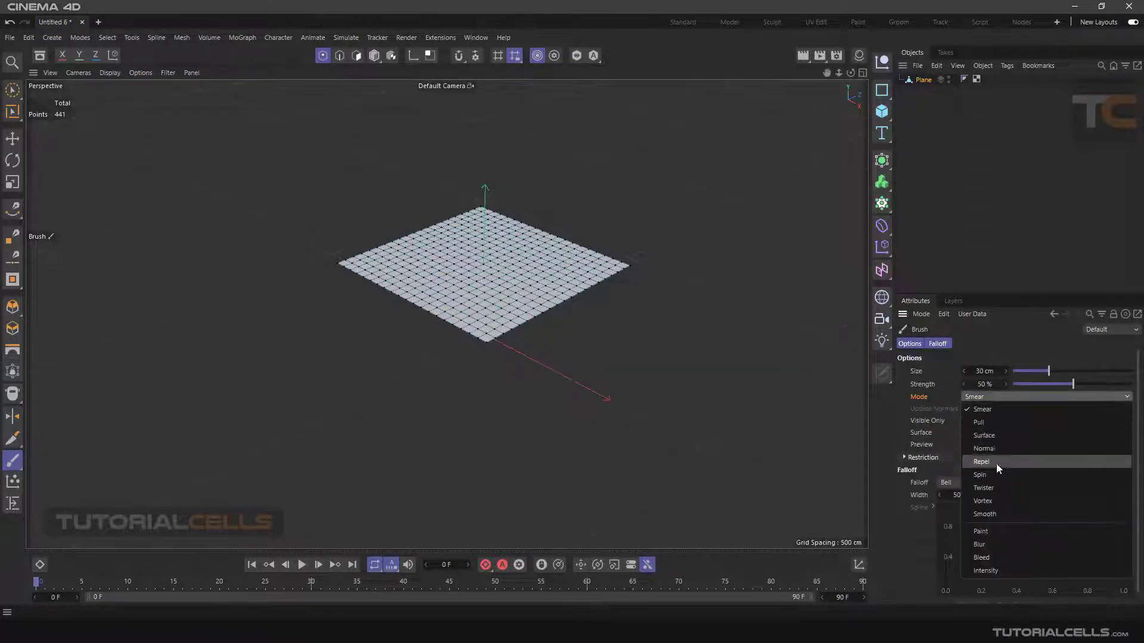
{"action": "left_click", "coordinate": [995, 530]}
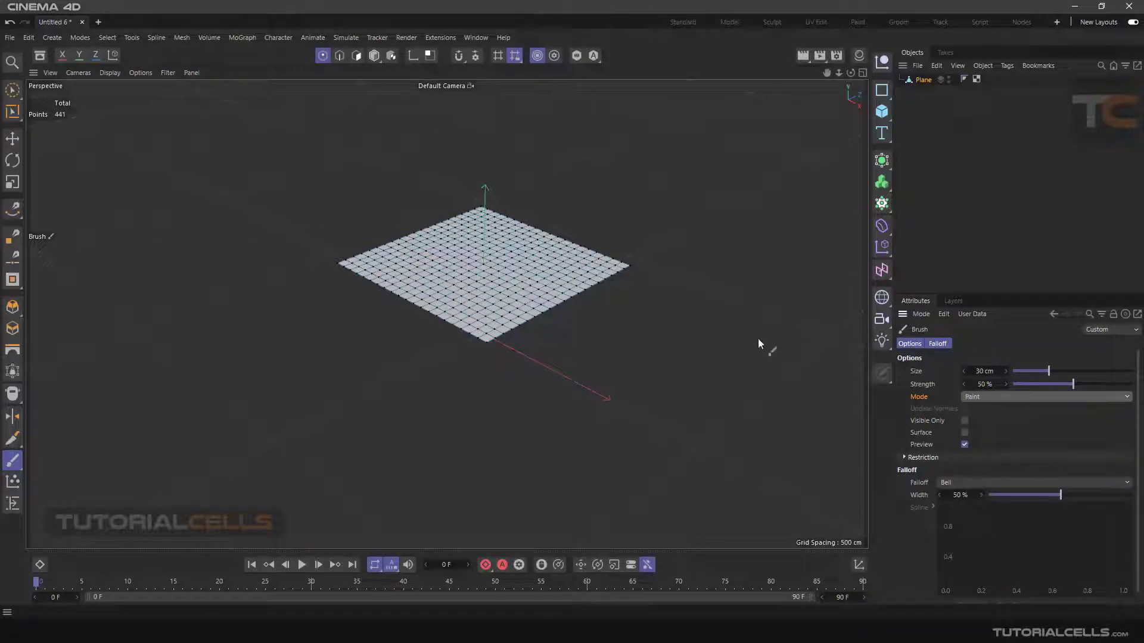
- Set the brush size to 43 cm and strength to 99%, and paint vertex weights across the plane's far half
{"action": "left_click_drag", "start_coordinate": [519, 249], "coordinate": [510, 245], "text": "alt"}
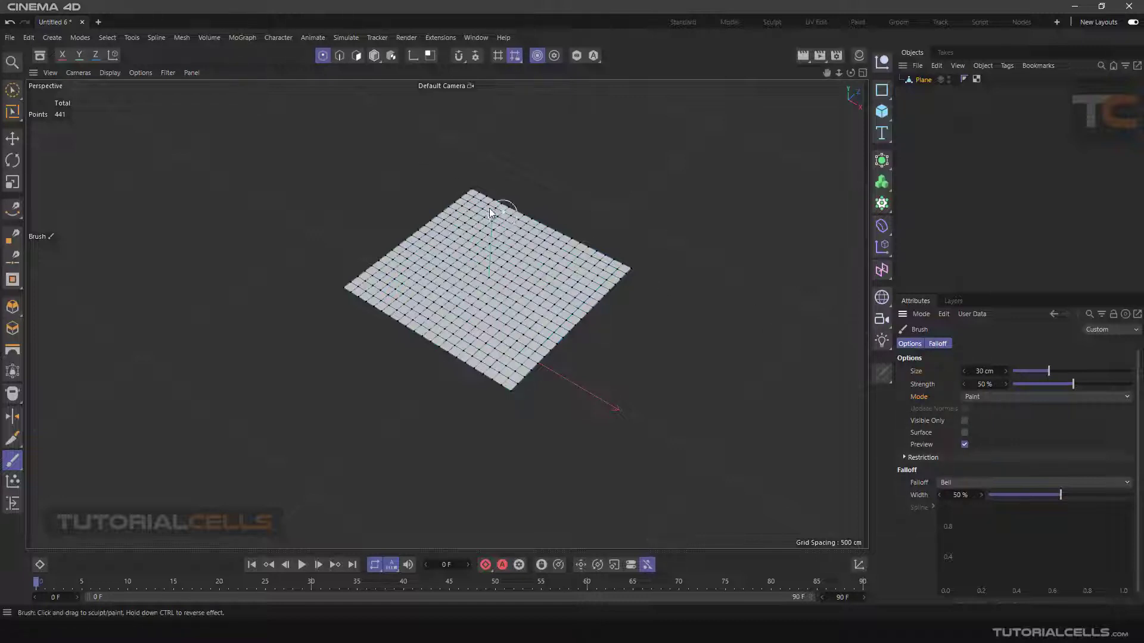
{"action": "left_click_drag", "start_coordinate": [1052, 371], "coordinate": [1058, 371]}
{"action": "mouse_move", "coordinate": [445, 190]}
{"action": "left_mouse_down"}
{"action": "mouse_move", "coordinate": [613, 270]}
{"action": "mouse_move", "coordinate": [488, 221]}
{"action": "mouse_move", "coordinate": [551, 245]}
{"action": "mouse_move", "coordinate": [542, 251]}
{"action": "left_mouse_up"}
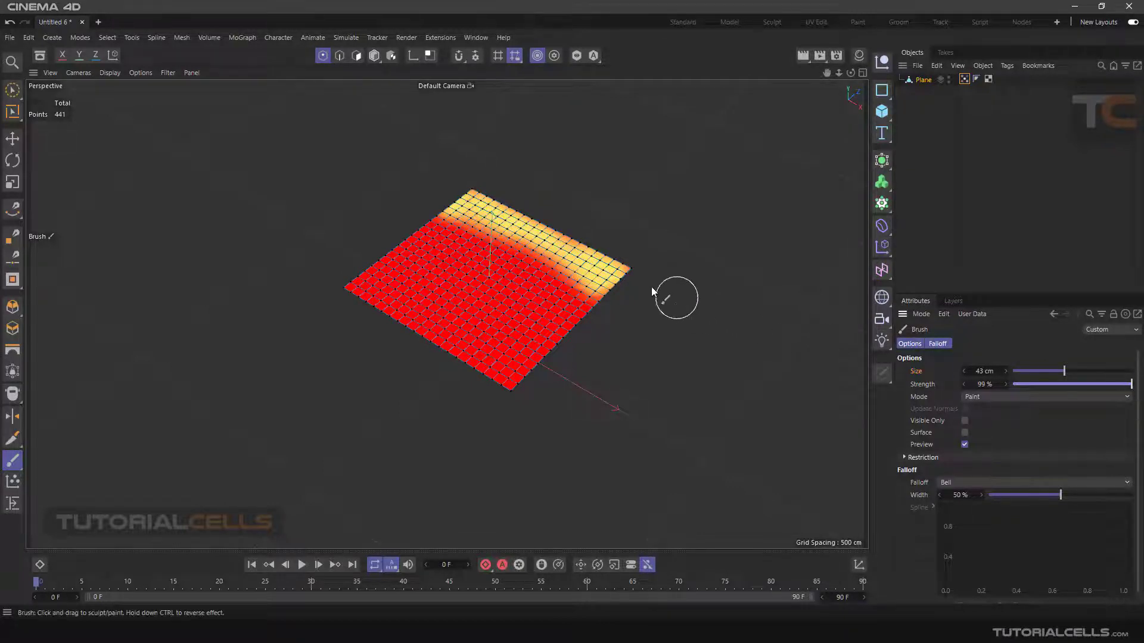
{"action": "mouse_move", "coordinate": [465, 199]}
{"action": "left_mouse_down"}
{"action": "mouse_move", "coordinate": [615, 278]}
{"action": "mouse_move", "coordinate": [483, 238]}
{"action": "mouse_move", "coordinate": [598, 277]}
{"action": "left_mouse_up"}
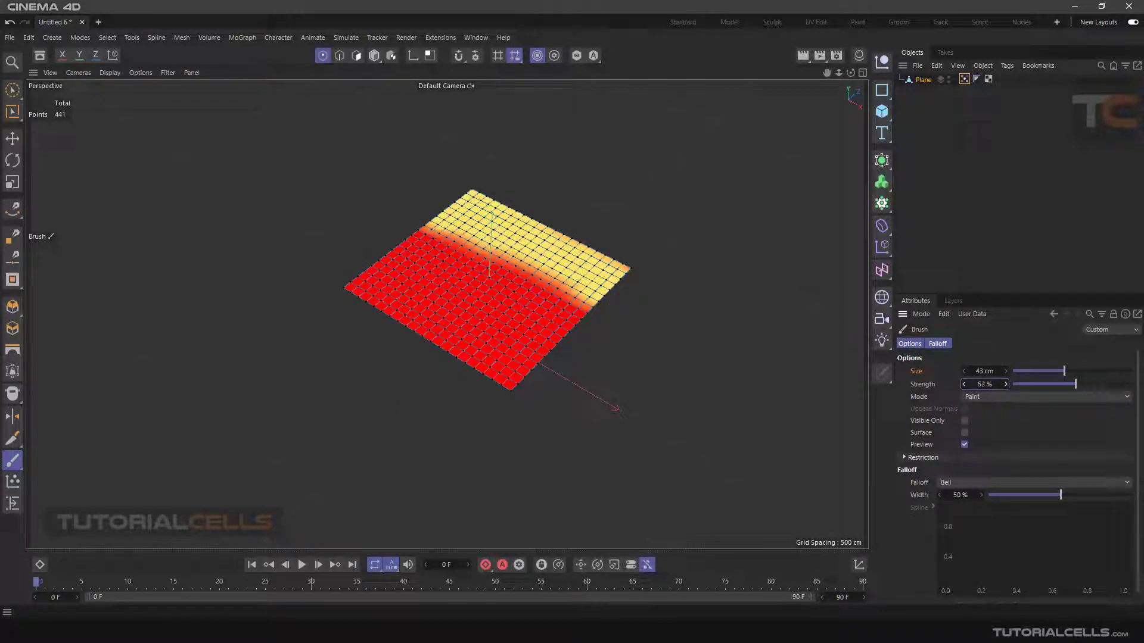
- Paint softer vertex weights across the plane's middle at 52% strength and in streaks toward the near edge at 18%
{"action": "mouse_move", "coordinate": [416, 248]}
{"action": "left_mouse_down"}
{"action": "mouse_move", "coordinate": [592, 319]}
{"action": "mouse_move", "coordinate": [418, 245]}
{"action": "left_mouse_up"}
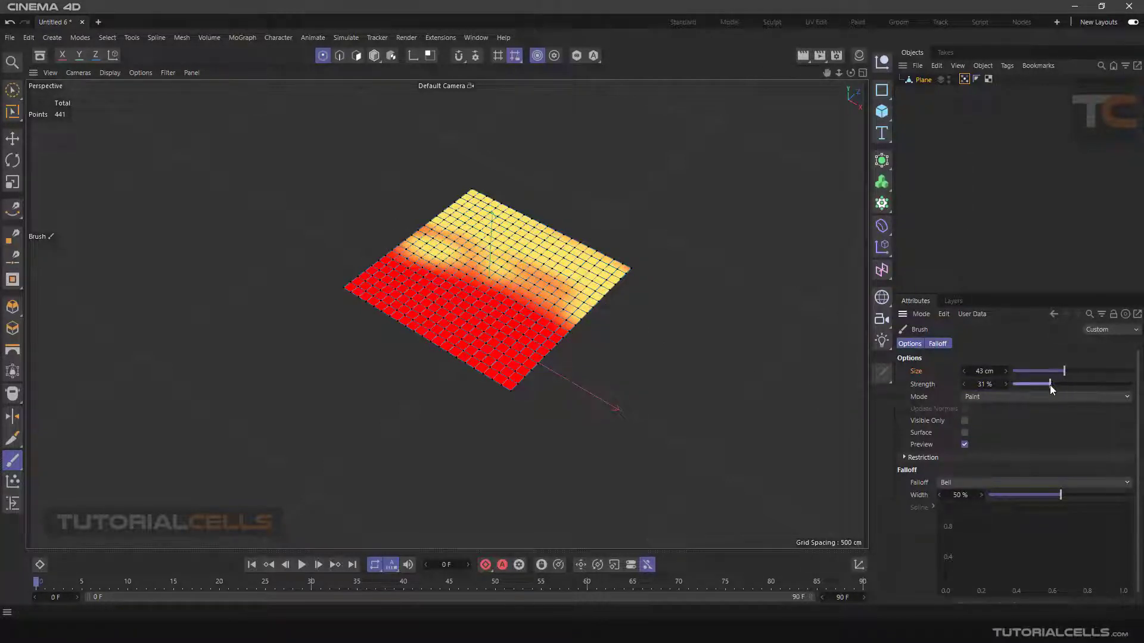
{"action": "left_click_drag", "start_coordinate": [1049, 385], "coordinate": [1034, 384]}
{"action": "mouse_move", "coordinate": [523, 315]}
{"action": "left_mouse_down"}
{"action": "mouse_move", "coordinate": [478, 288]}
{"action": "mouse_move", "coordinate": [378, 262]}
{"action": "mouse_move", "coordinate": [441, 298]}
{"action": "mouse_move", "coordinate": [420, 345]}
{"action": "mouse_move", "coordinate": [490, 306]}
{"action": "mouse_move", "coordinate": [467, 396]}
{"action": "left_mouse_up"}
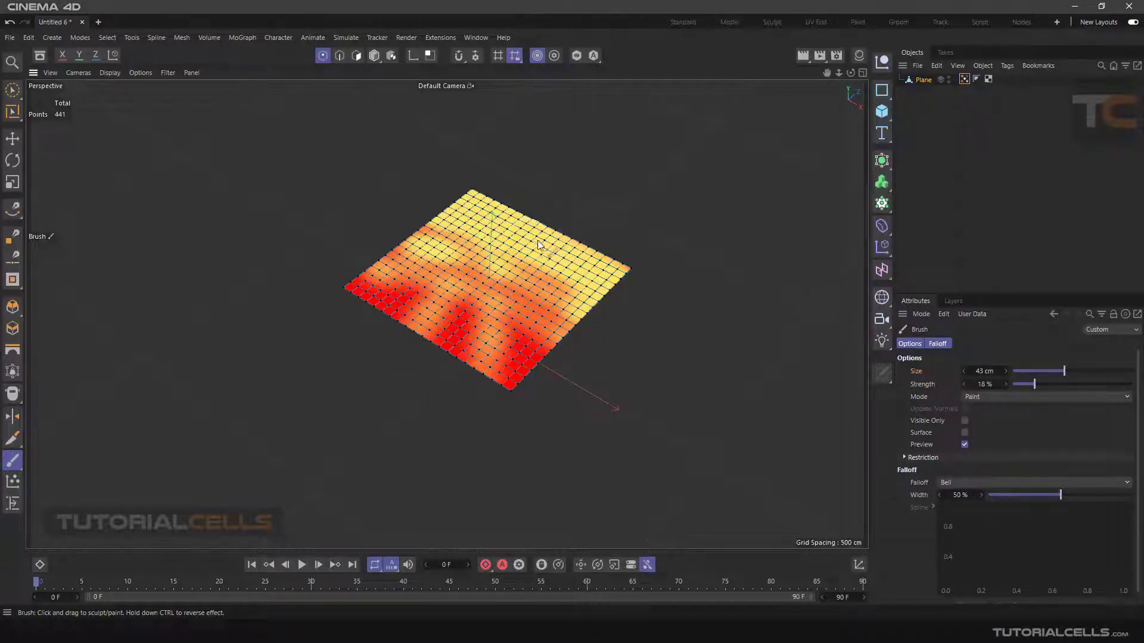
- Lower the brush strength to 3% for faint vertex weight painting
{"action": "mouse_move", "coordinate": [516, 311]}
{"action": "left_mouse_down", "text": "alt"}
{"action": "mouse_move", "coordinate": [501, 375]}
{"action": "mouse_move", "coordinate": [429, 298]}
{"action": "mouse_move", "coordinate": [352, 250]}
{"action": "mouse_move", "coordinate": [506, 274]}
{"action": "left_mouse_up", "text": "alt"}
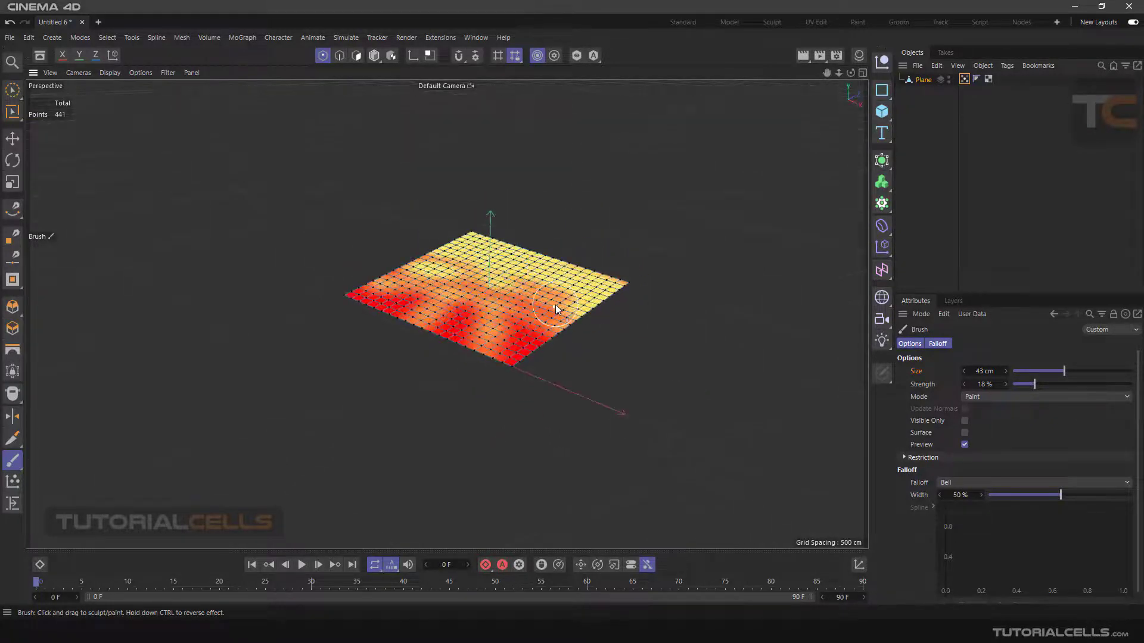
{"action": "left_click_drag", "start_coordinate": [556, 305], "coordinate": [528, 302], "text": "alt"}
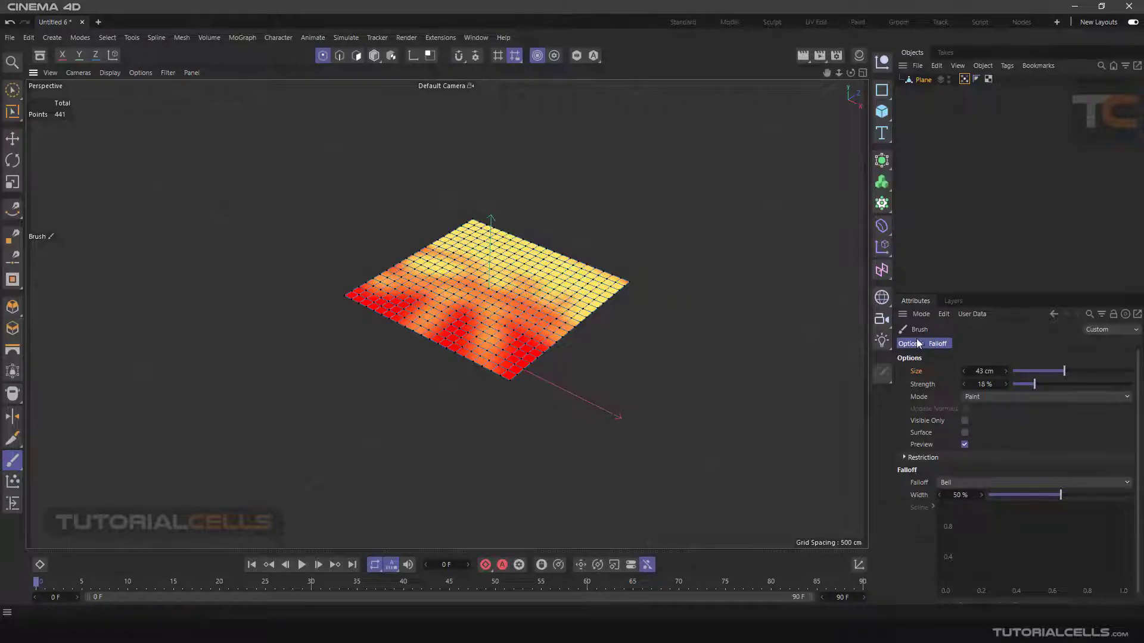
{"action": "left_click_drag", "start_coordinate": [989, 382], "coordinate": [968, 383]}
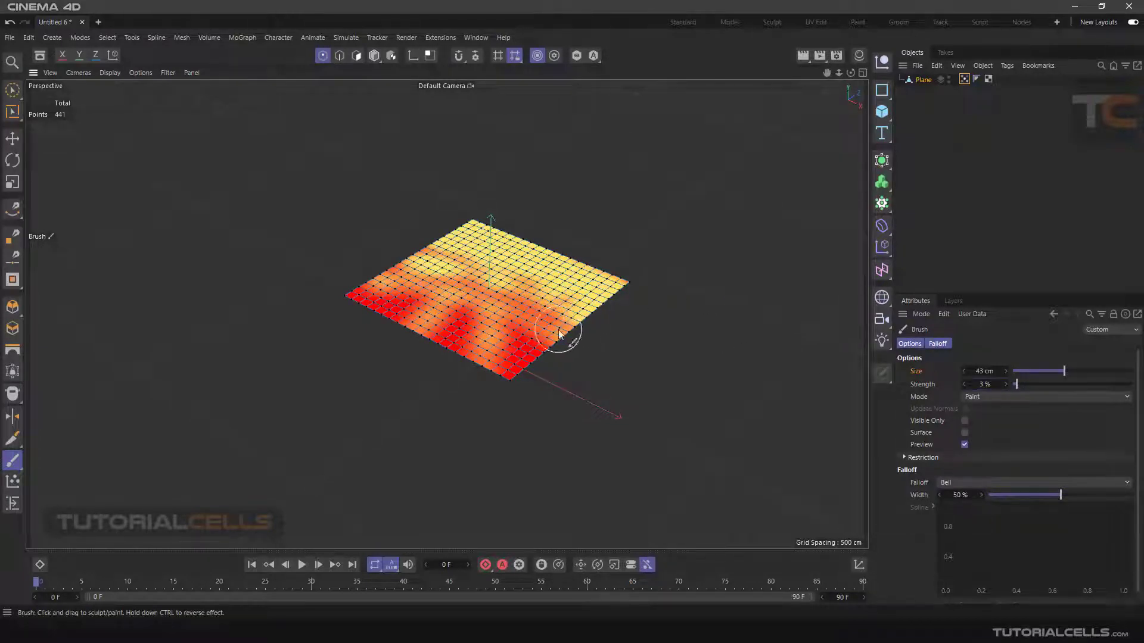
- Switch from the Brush to the Move tool and deselect the plane and its vertex map tag to hide the weight colours
{"action": "mouse_move", "coordinate": [572, 304]}
{"action": "left_mouse_down", "text": "alt"}
{"action": "mouse_move", "coordinate": [572, 335]}
{"action": "mouse_move", "coordinate": [566, 292]}
{"action": "mouse_move", "coordinate": [578, 295]}
{"action": "left_mouse_up", "text": "alt"}
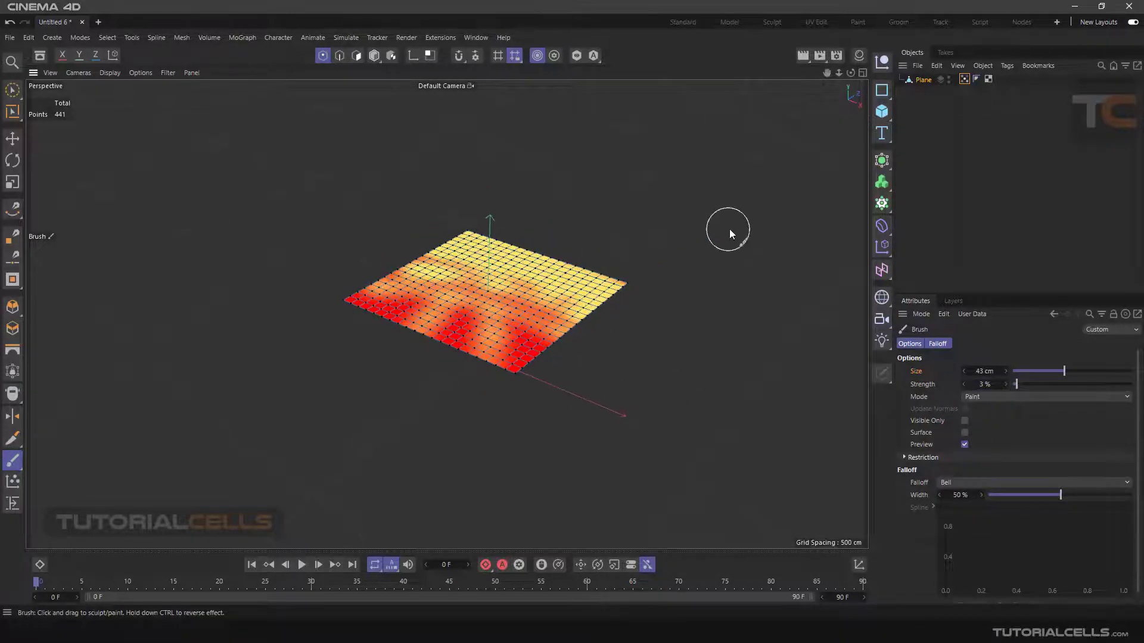
{"action": "left_click", "coordinate": [13, 138]}
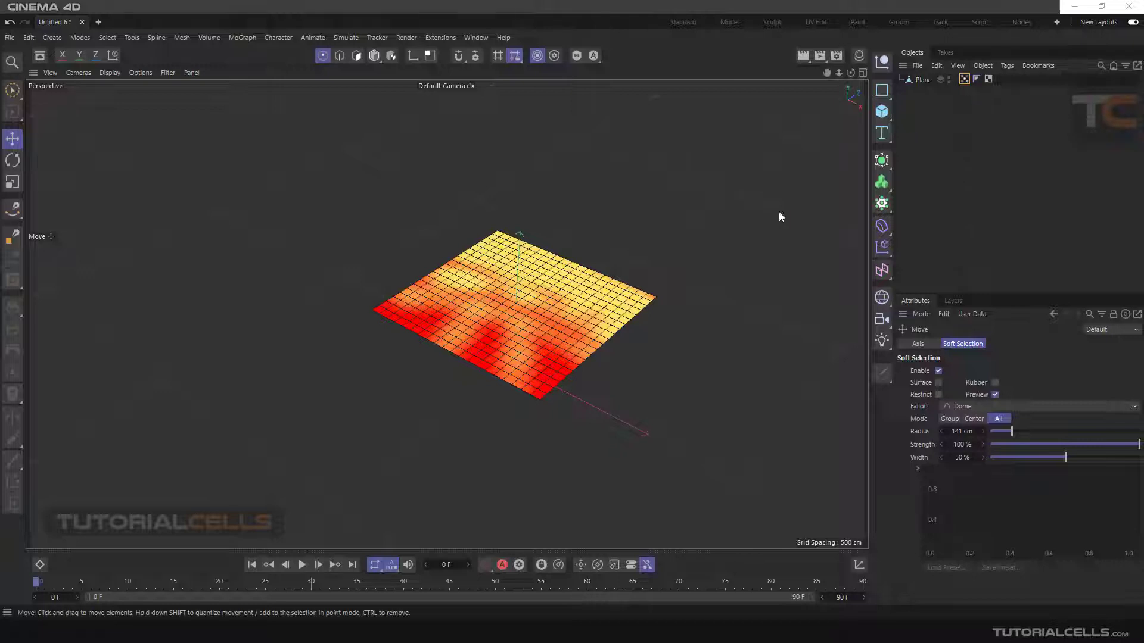
{"action": "left_click", "coordinate": [919, 83]}
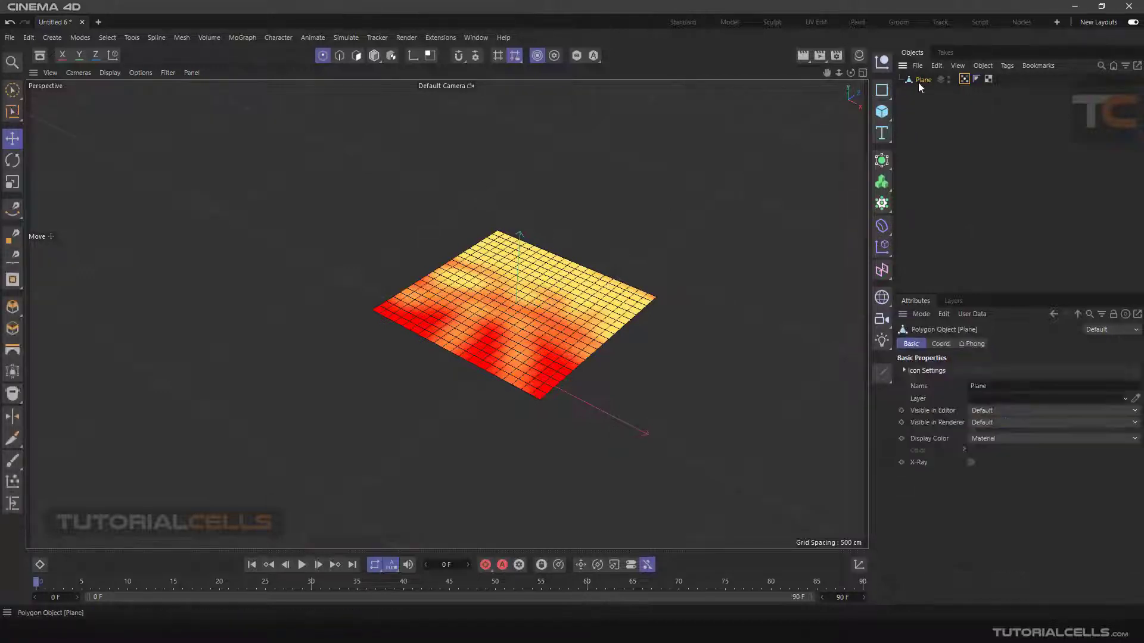
{"action": "left_click", "coordinate": [750, 190]}
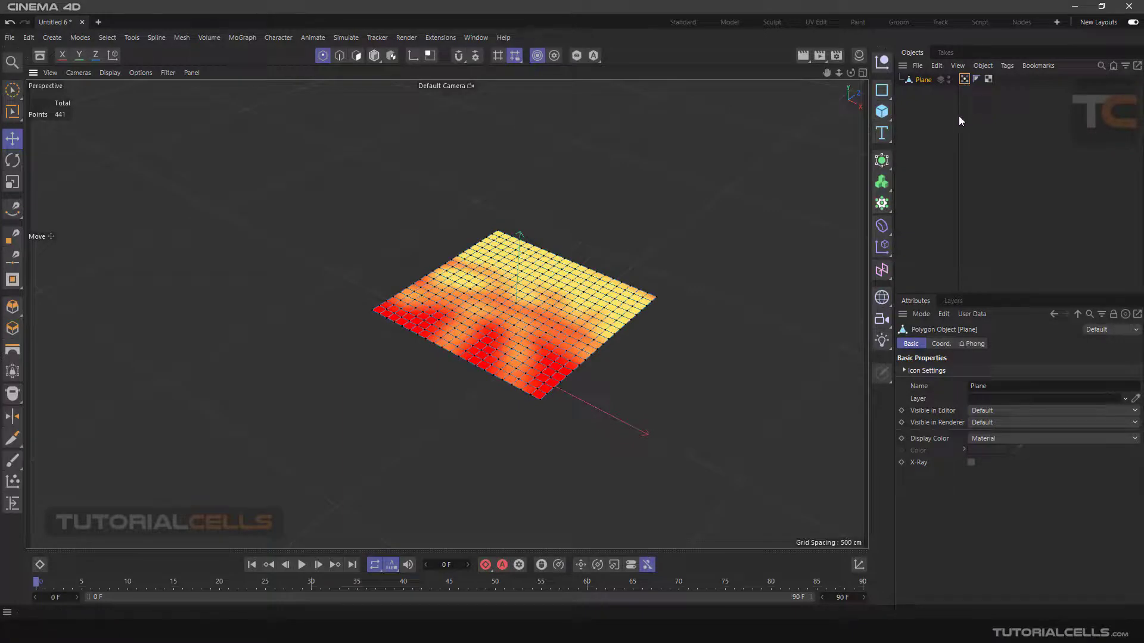
{"action": "left_click", "coordinate": [977, 112]}
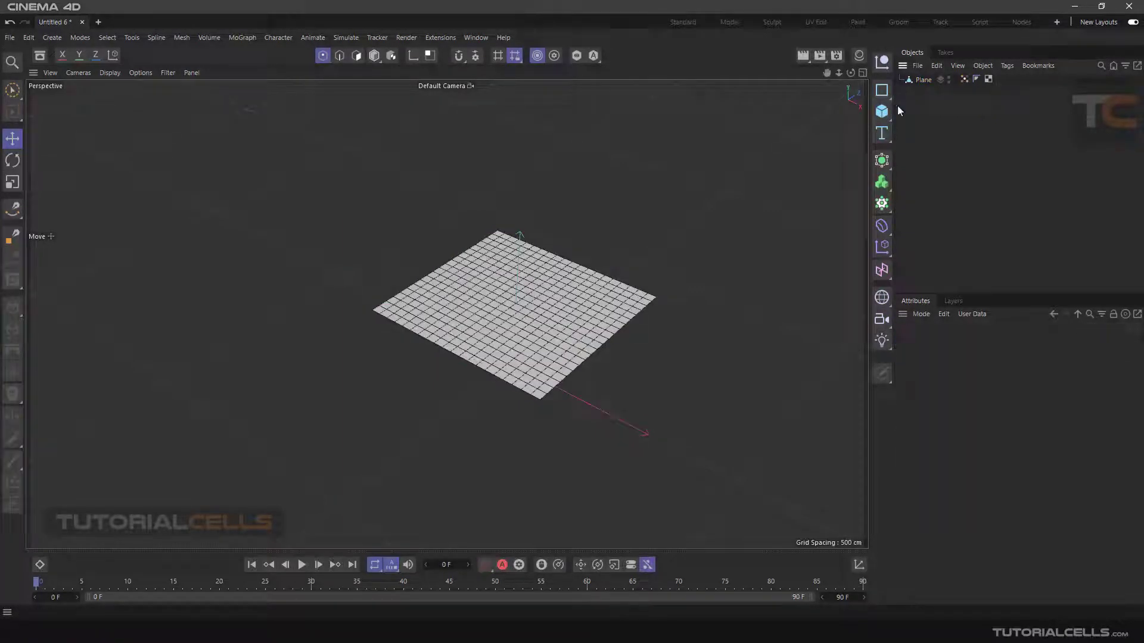
- Reselect the plane and set the Move tool's soft selection falloff to Vertex Map
{"action": "left_click", "coordinate": [913, 80]}
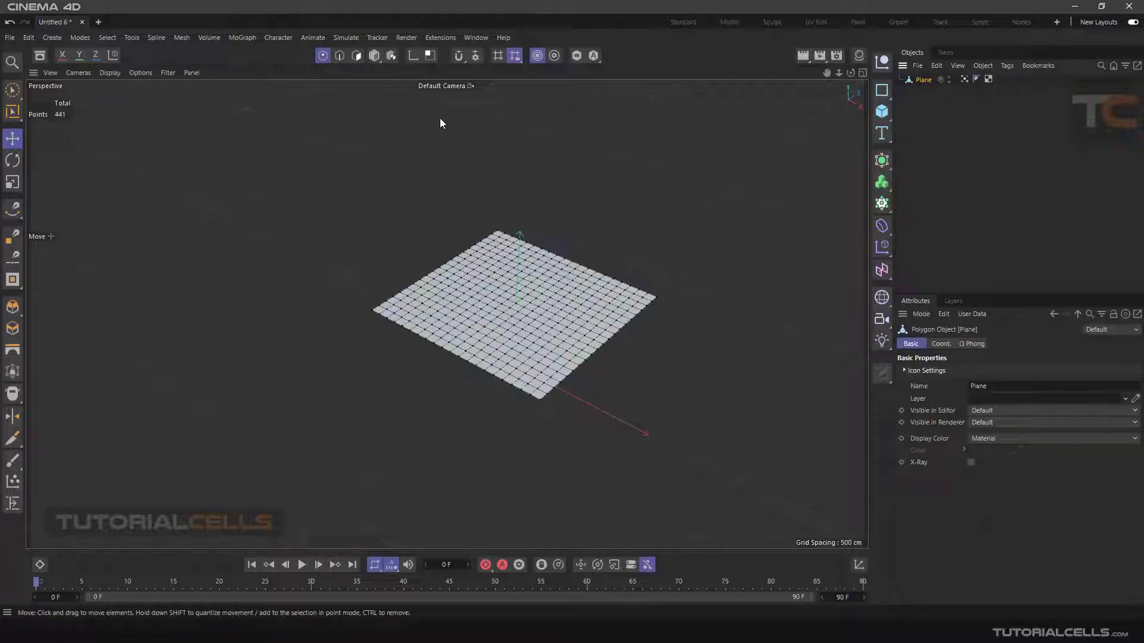
{"action": "left_click", "coordinate": [12, 139]}
{"action": "left_click", "coordinate": [970, 406]}
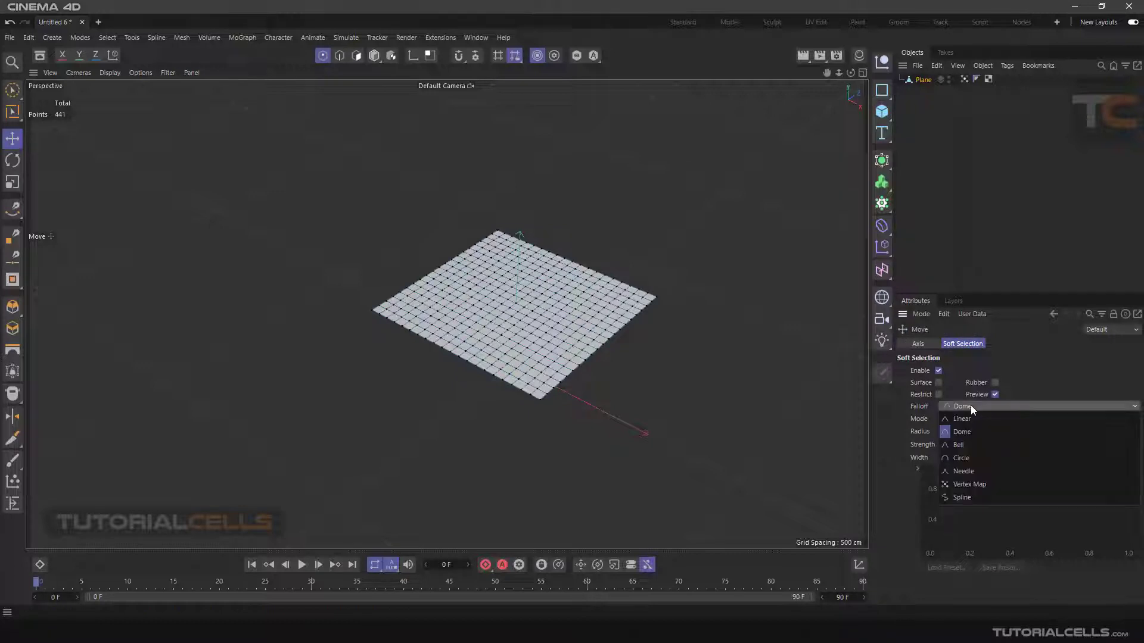
{"action": "left_click", "coordinate": [967, 484]}
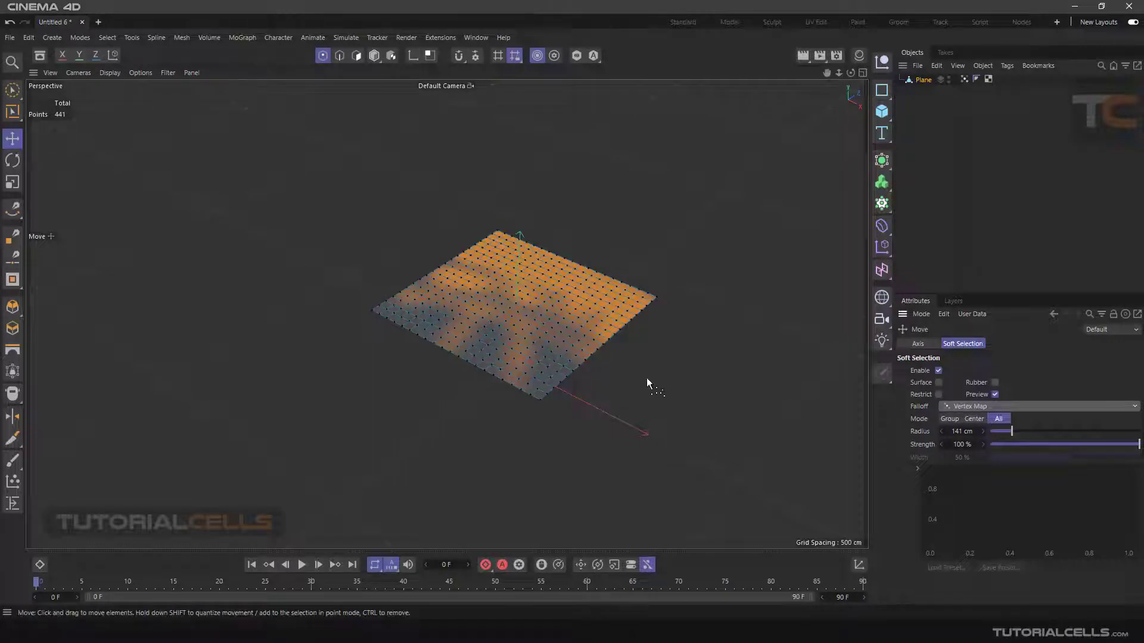
- Select all points of the plane and raise them along the vertical axis using the vertex map falloff
{"action": "key", "text": "ctrl+a"}
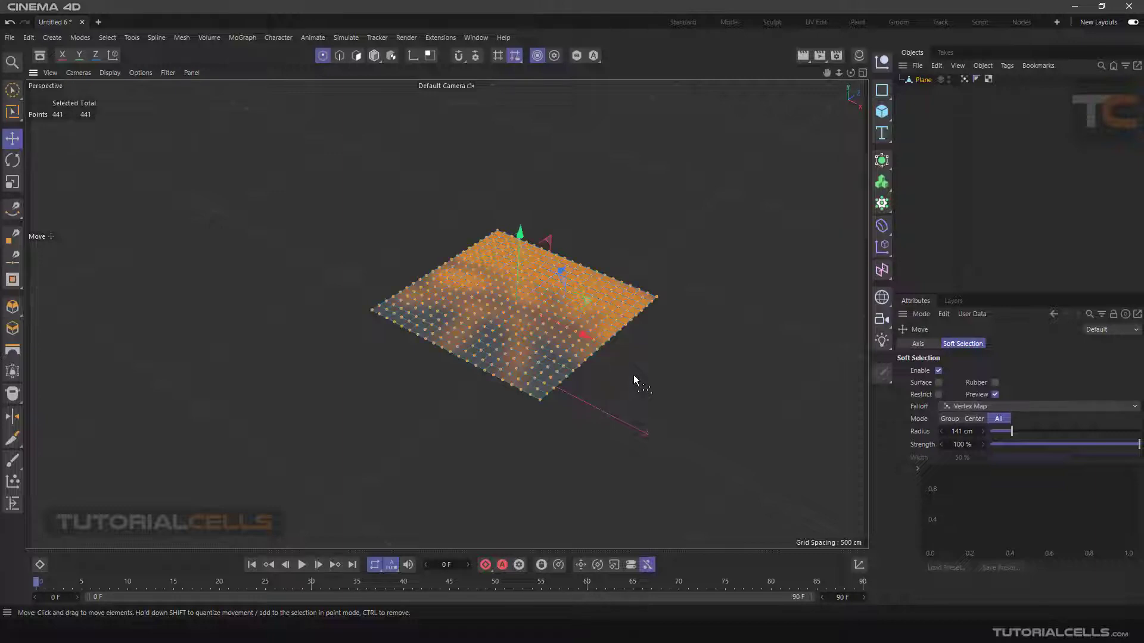
{"action": "left_click_drag", "start_coordinate": [521, 236], "coordinate": [521, 205]}
{"action": "mouse_move", "coordinate": [541, 277]}
{"action": "left_mouse_down", "text": "alt"}
{"action": "mouse_move", "coordinate": [445, 238]}
{"action": "mouse_move", "coordinate": [599, 253]}
{"action": "mouse_move", "coordinate": [617, 302]}
{"action": "mouse_move", "coordinate": [605, 357]}
{"action": "mouse_move", "coordinate": [531, 270]}
{"action": "mouse_move", "coordinate": [529, 333]}
{"action": "mouse_move", "coordinate": [563, 280]}
{"action": "mouse_move", "coordinate": [555, 269]}
{"action": "left_mouse_up", "text": "alt"}
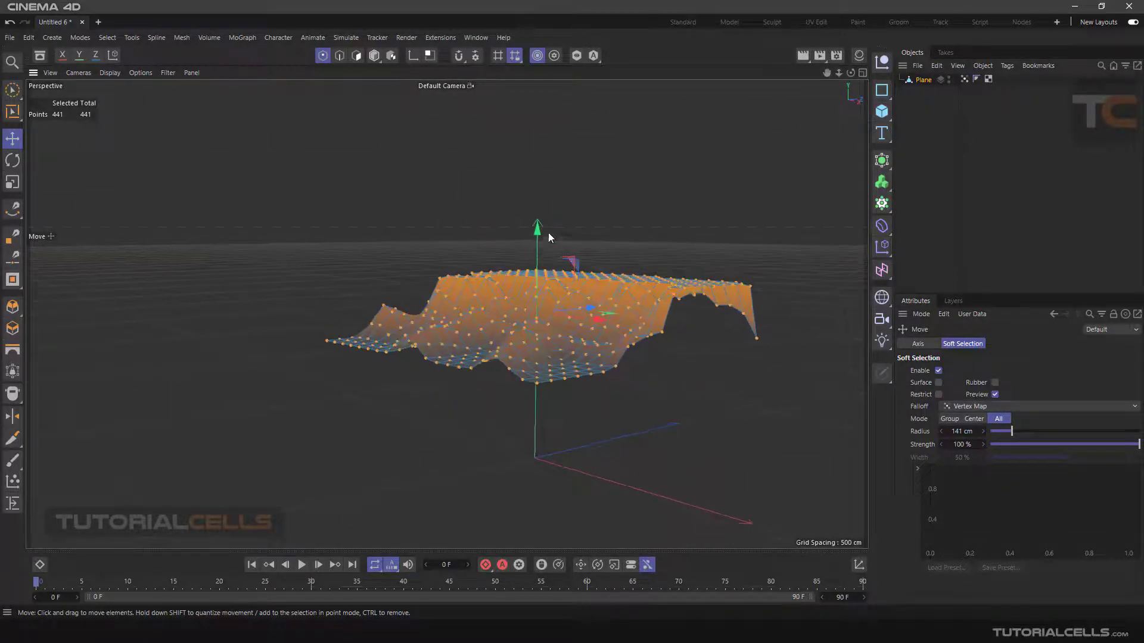
{"action": "left_click_drag", "start_coordinate": [542, 230], "coordinate": [409, 452]}
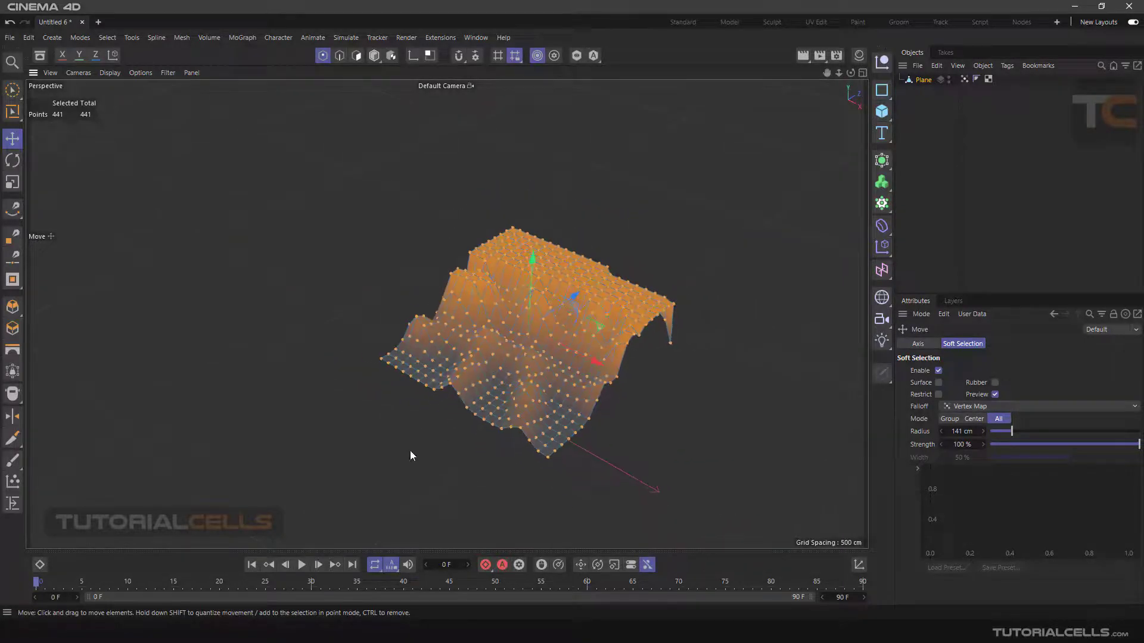